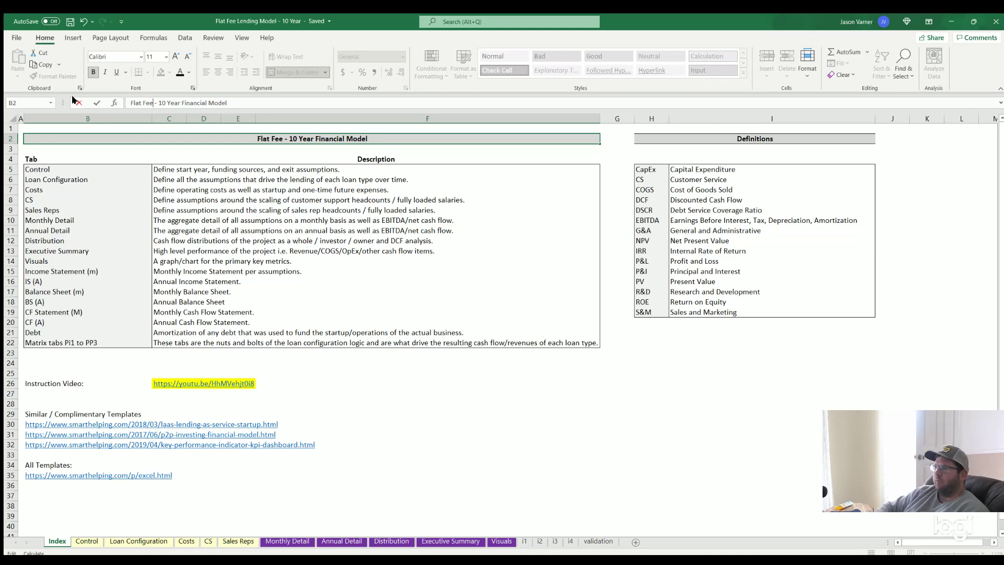
# Save the workbook with its edited title and open the Control sheet
pyautogui.click(68, 23)
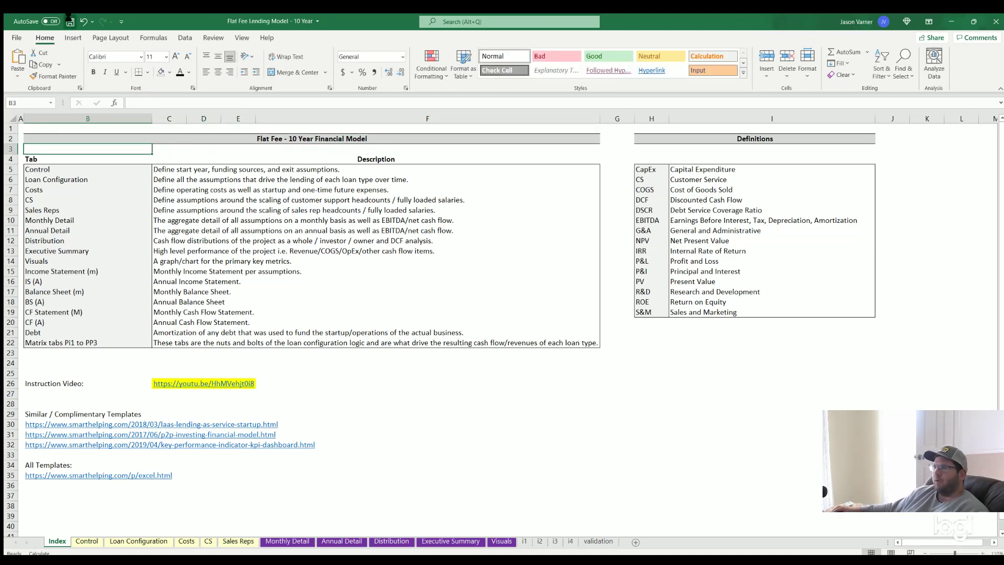
pyautogui.click(89, 541)
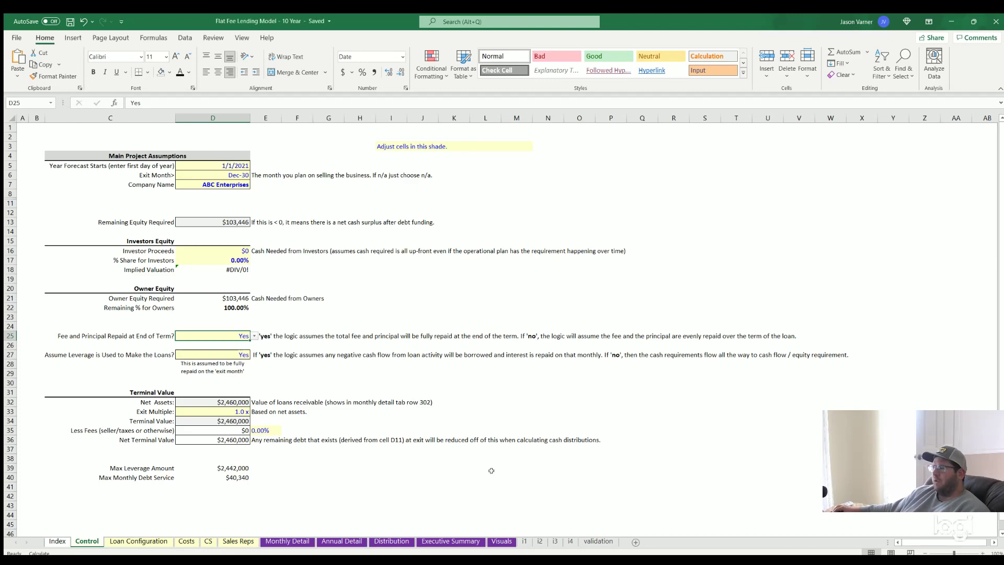
pyautogui.click(491, 475)
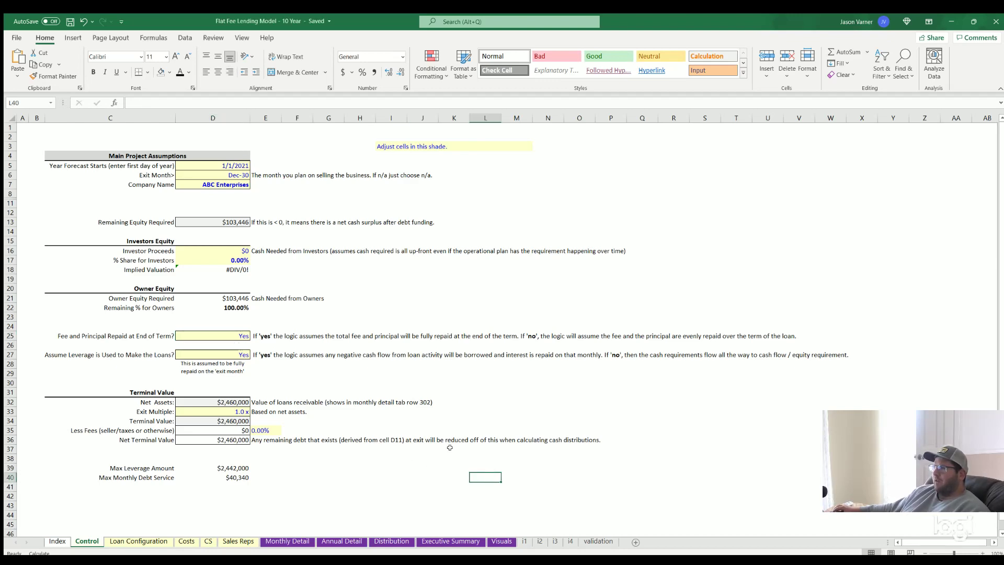
# On the Loan Configuration sheet, rename the type 1 loan heading to "Flat Fee Only Loans (type 1)"
pyautogui.click(139, 541)
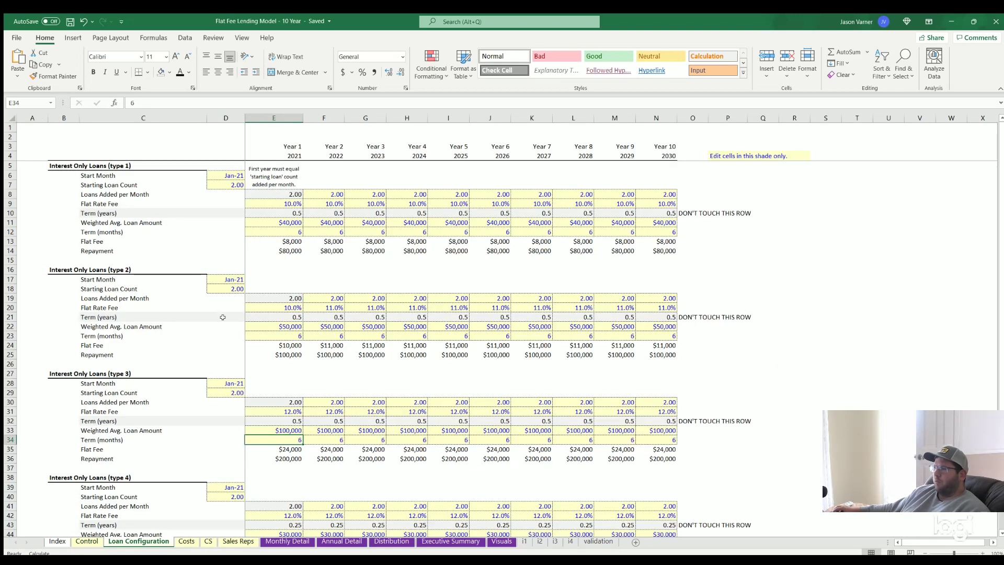
pyautogui.moveTo(56, 163)
pyautogui.mouseDown()
pyautogui.moveTo(138, 178)
pyautogui.moveTo(510, 325)
pyautogui.moveTo(754, 464)
pyautogui.mouseUp()
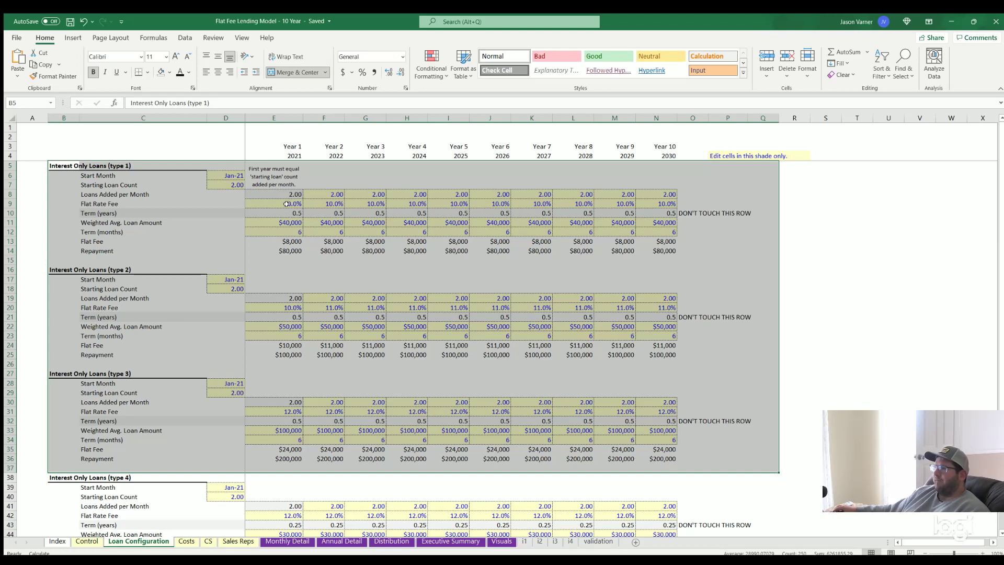
pyautogui.click(55, 164)
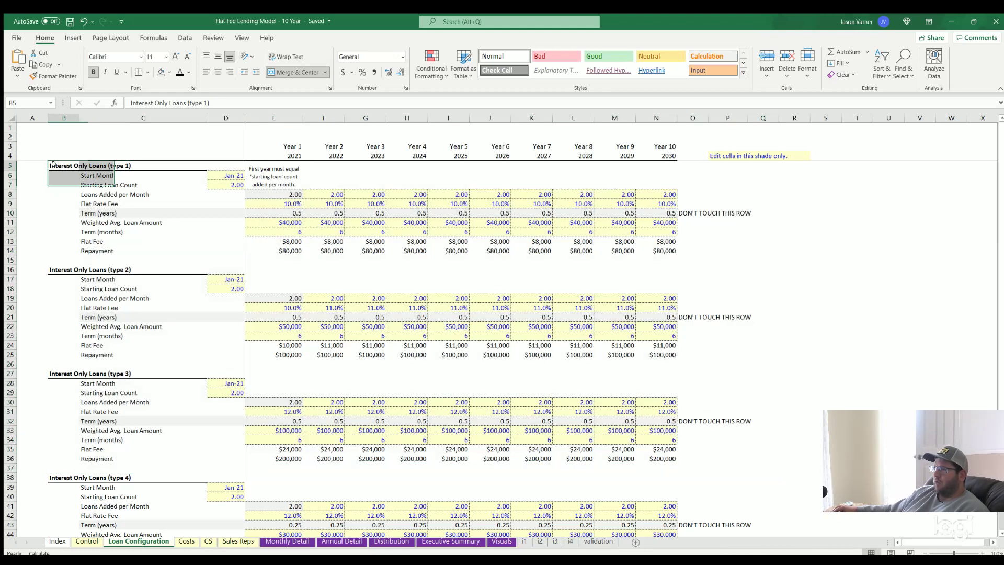
pyautogui.doubleClick(151, 101)
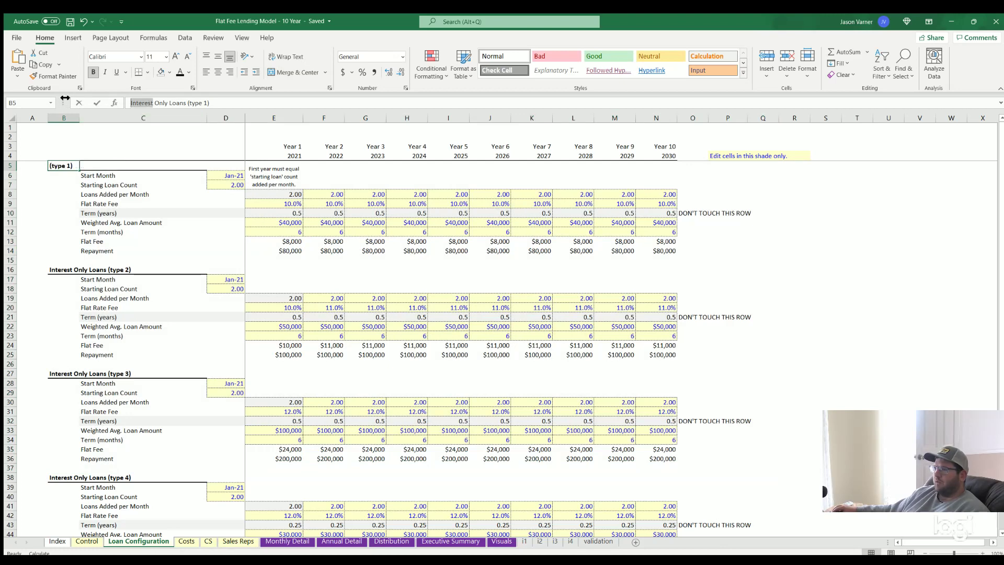
pyautogui.write('Flat Fee')
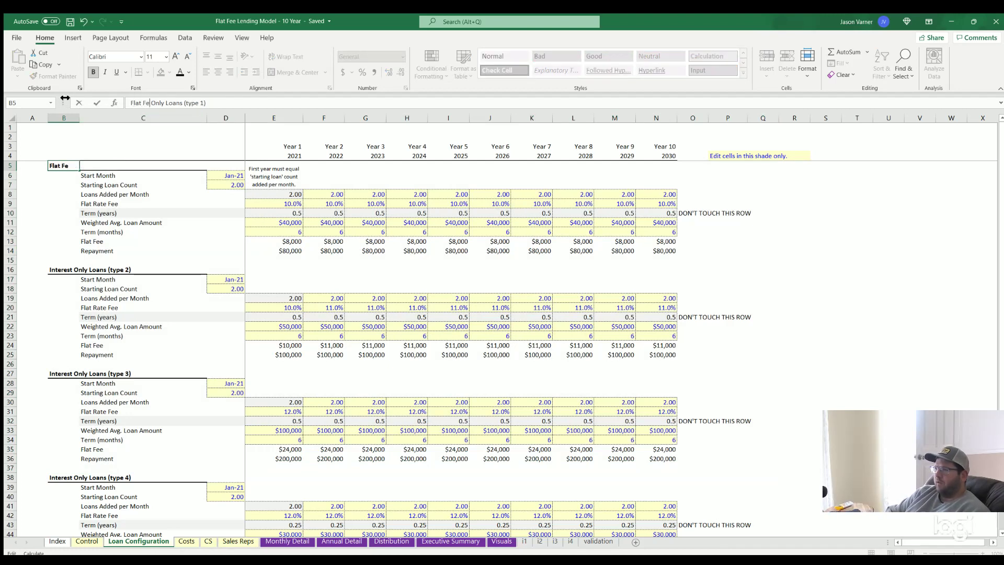
pyautogui.press('Return')
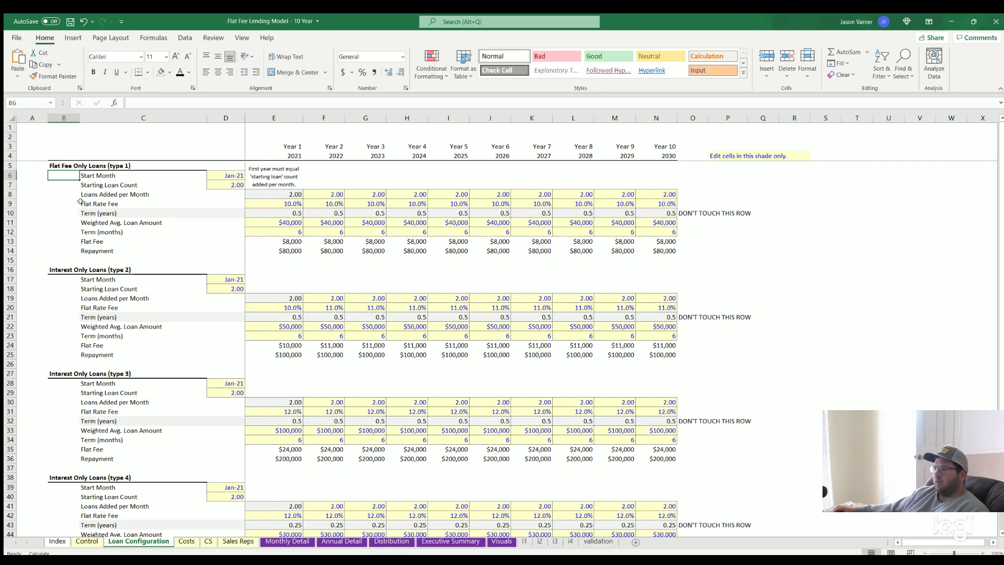
# Examine the four loan type headings and the type 1 flat rate fee and weighted average loan amount
pyautogui.moveTo(59, 165); pyautogui.dragTo(62, 507)
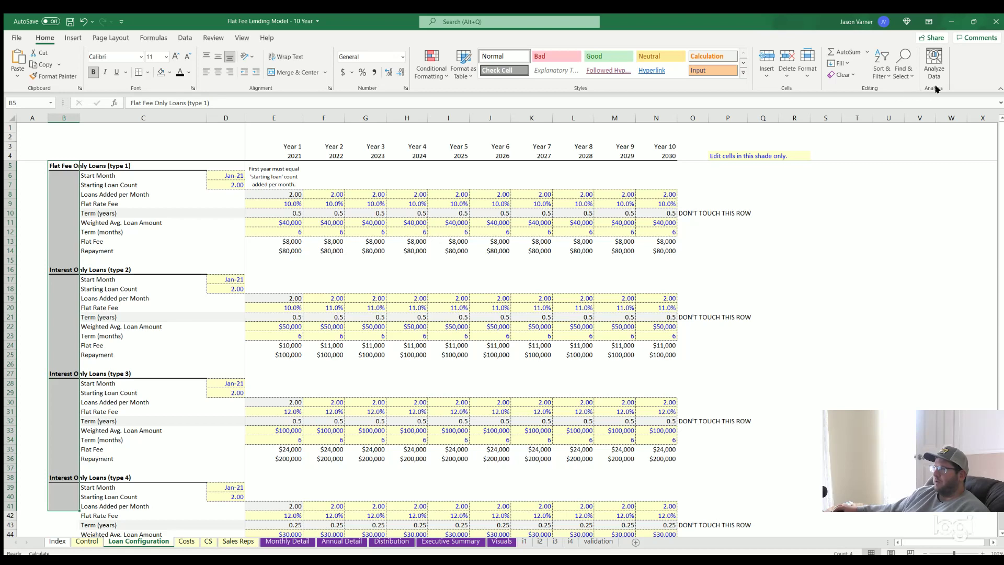
pyautogui.click(879, 248)
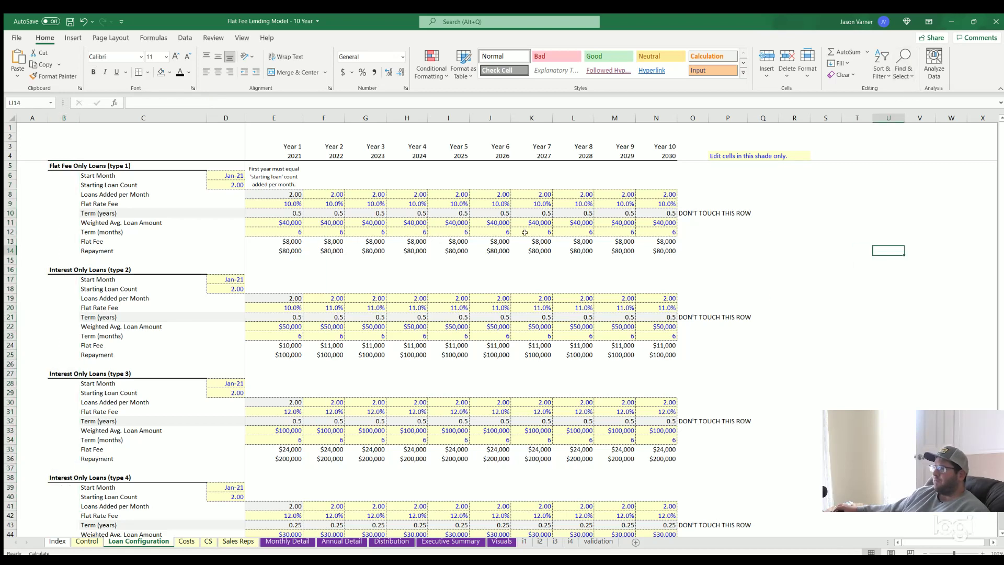
pyautogui.click(285, 219)
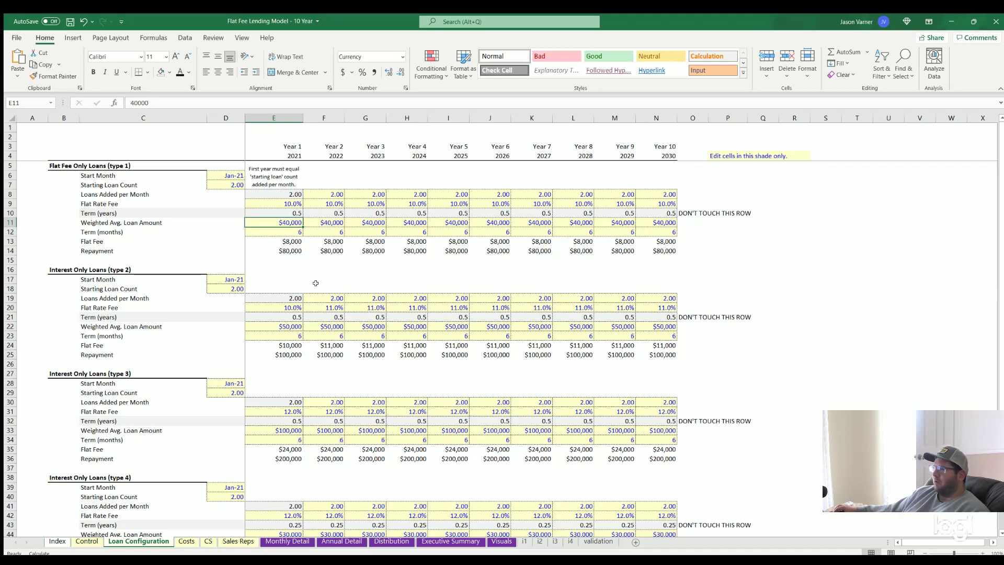
pyautogui.click(280, 270)
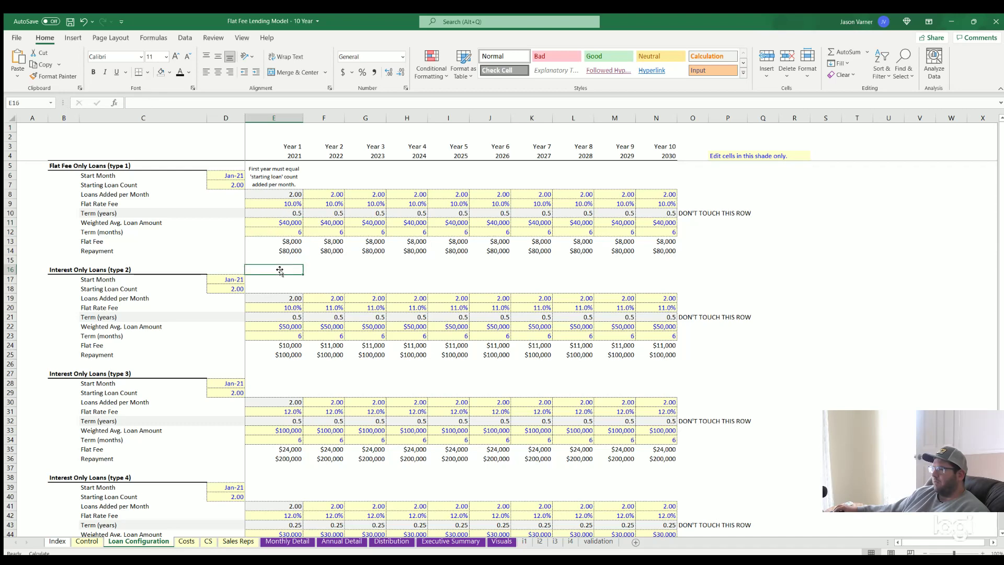
pyautogui.click(326, 266)
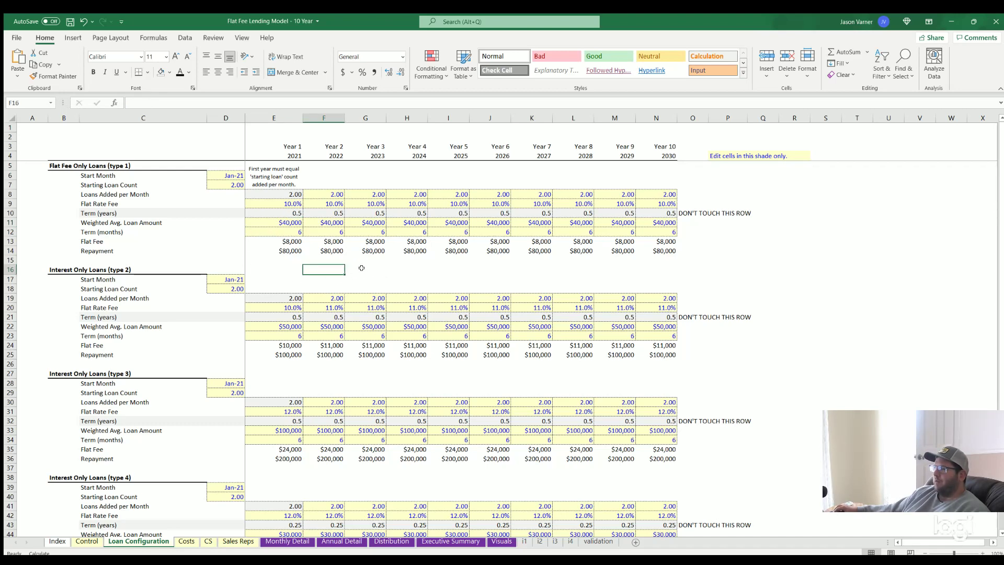
pyautogui.click(370, 267)
pyautogui.click(403, 267)
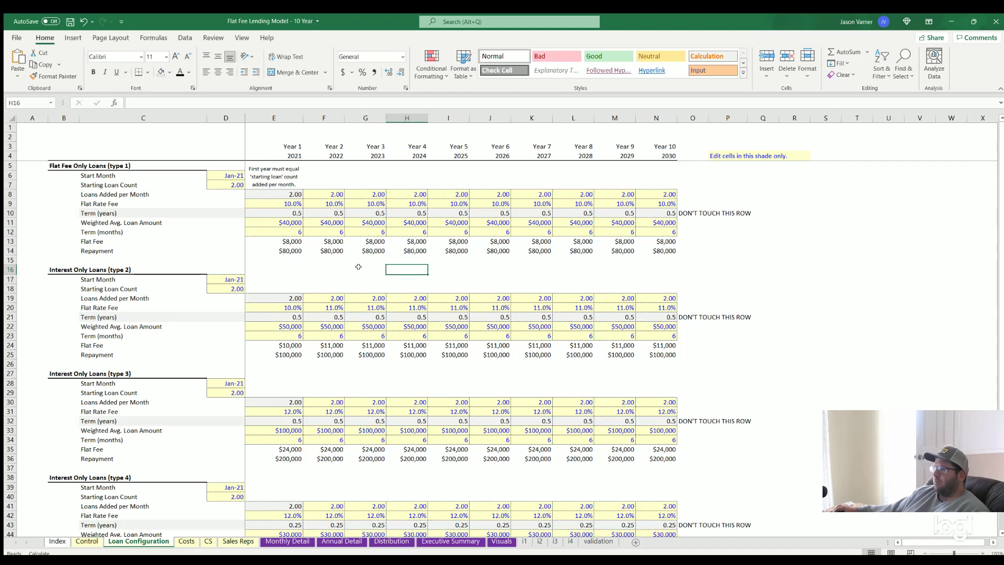
pyautogui.click(289, 201)
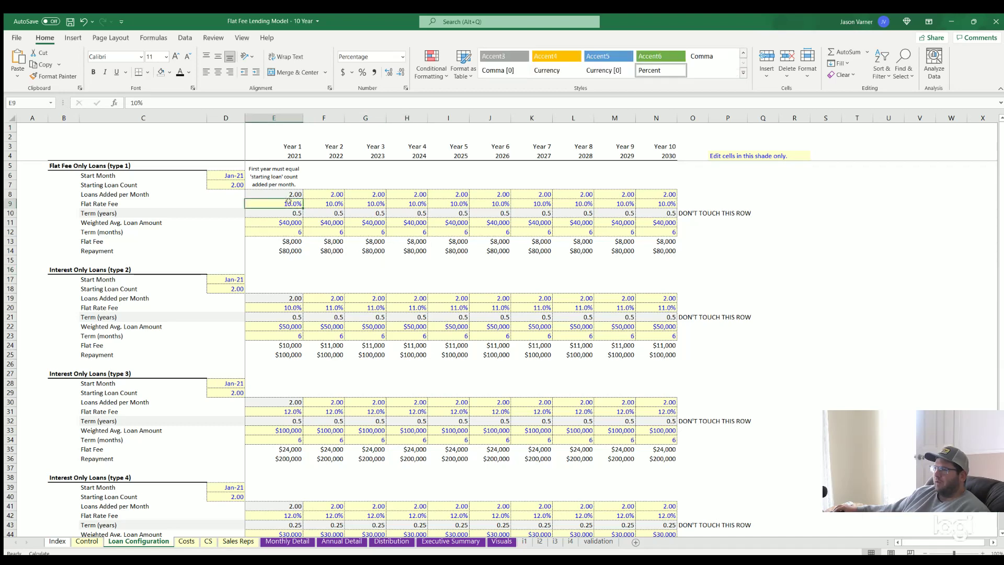
pyautogui.click(283, 258)
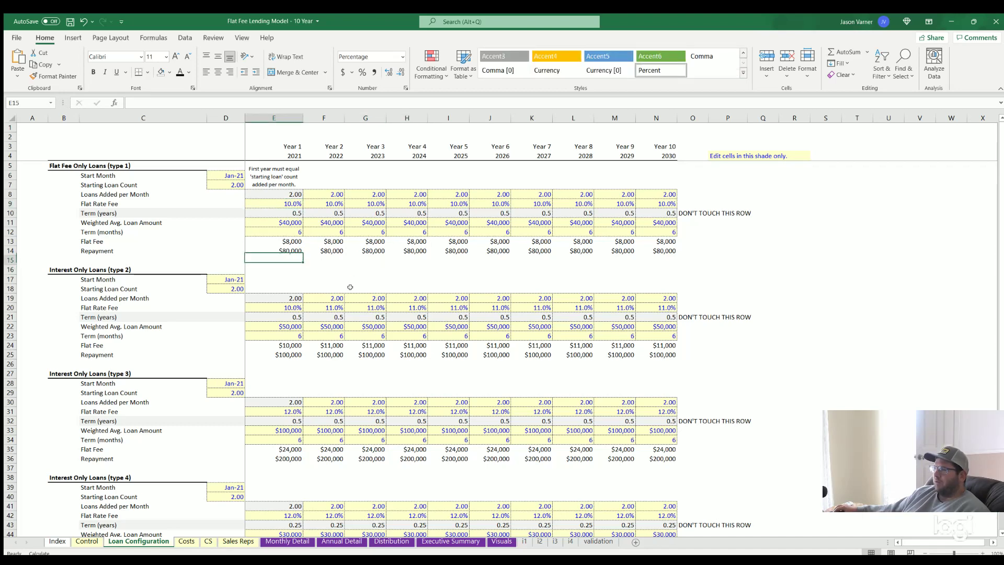
pyautogui.click(283, 203)
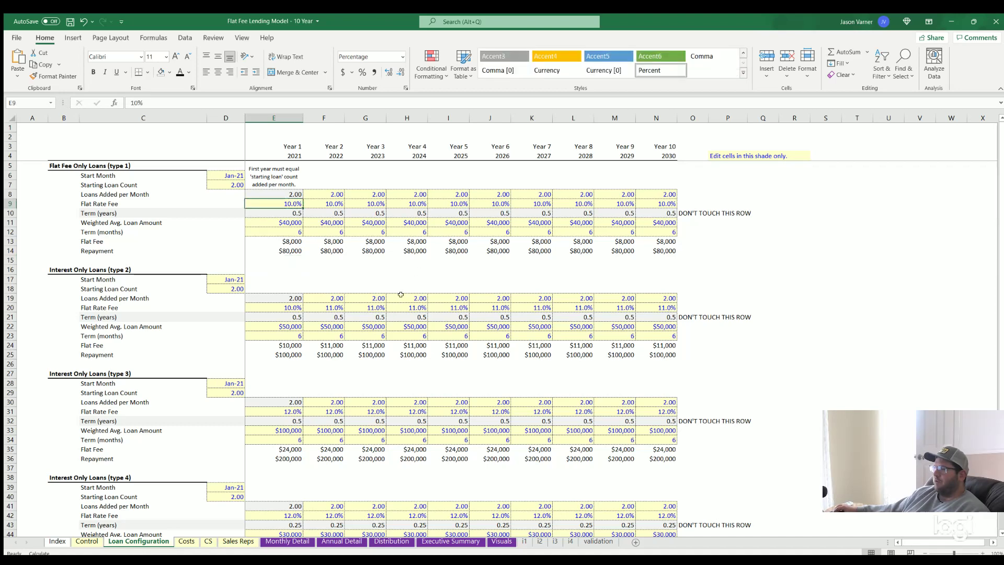
pyautogui.click(283, 220)
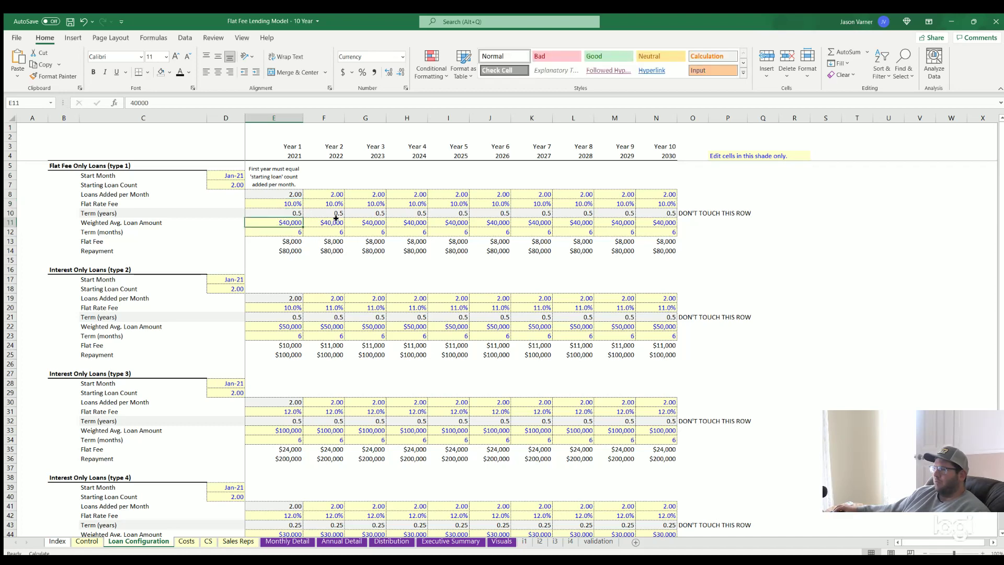
pyautogui.click(329, 218)
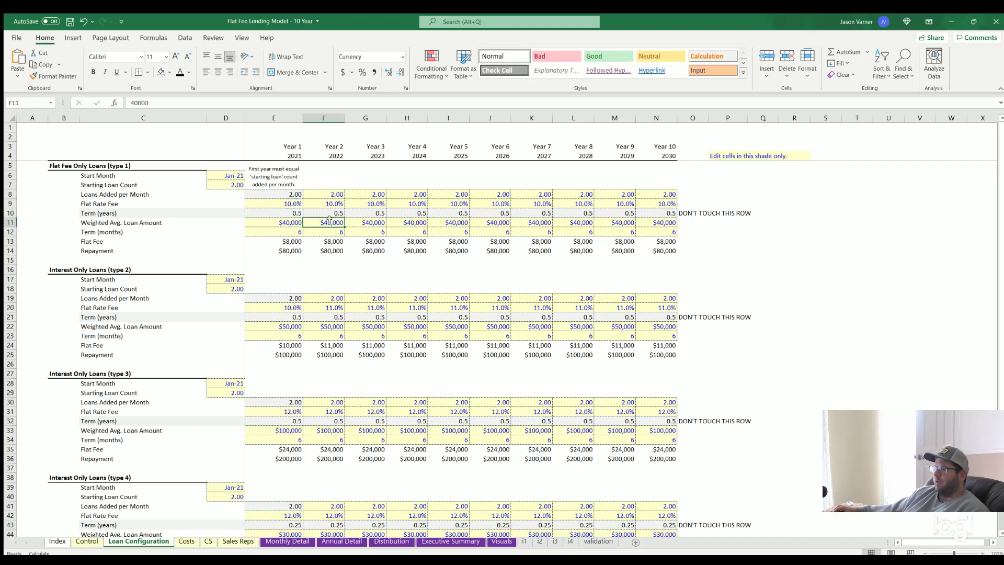
pyautogui.click(286, 200)
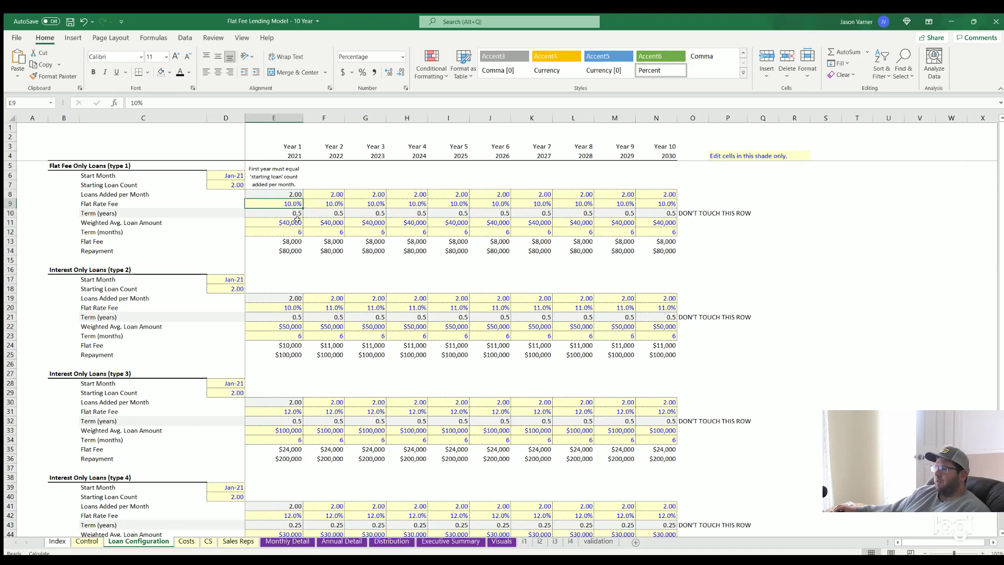
# Set the type 1 loan term to 3 months in Year 1 and copy it across through Year 10
pyautogui.click(303, 232)
pyautogui.write('3')
pyautogui.press('Return')
pyautogui.click(293, 232)
pyautogui.moveTo(303, 236); pyautogui.dragTo(659, 231)
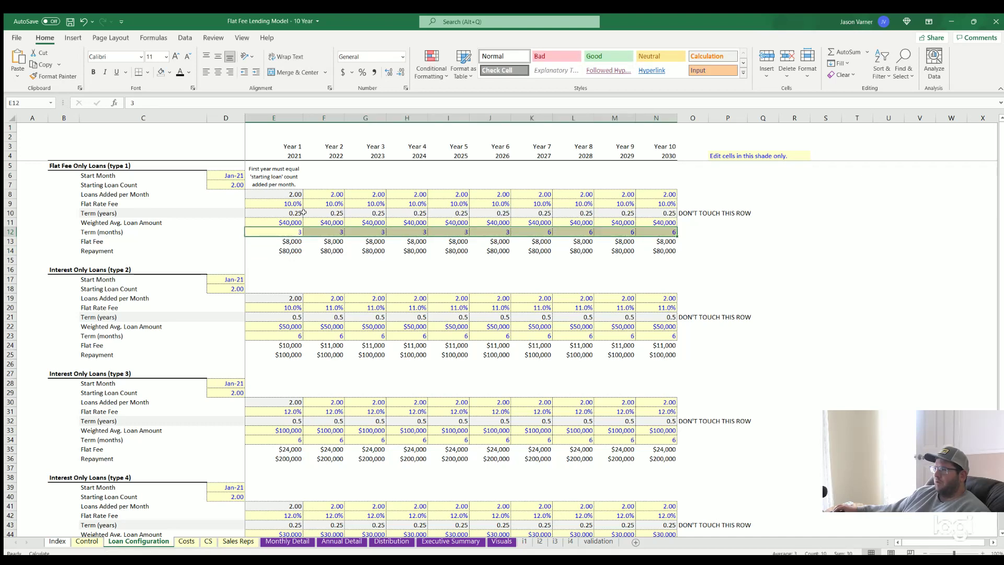
pyautogui.click(267, 221)
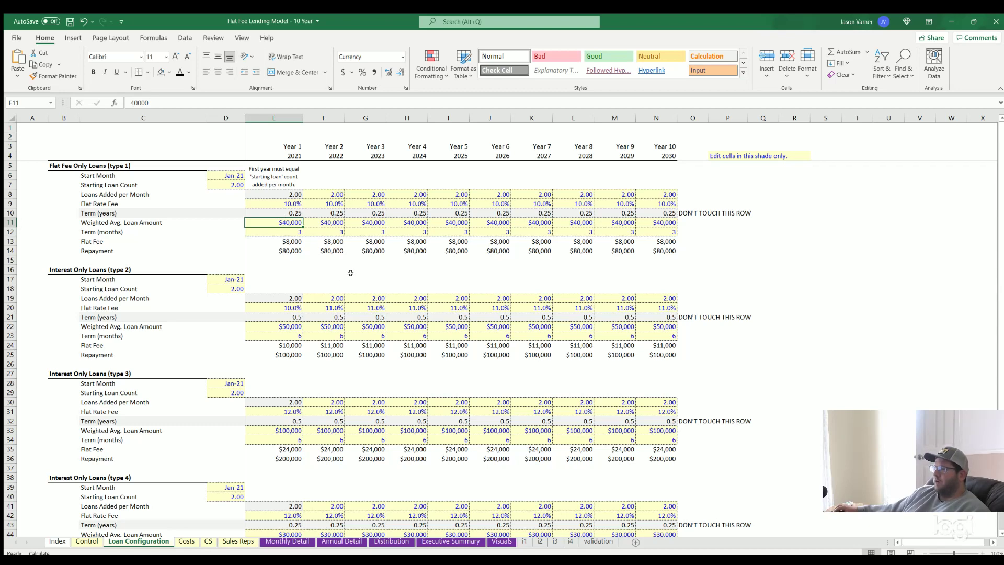
pyautogui.click(289, 203)
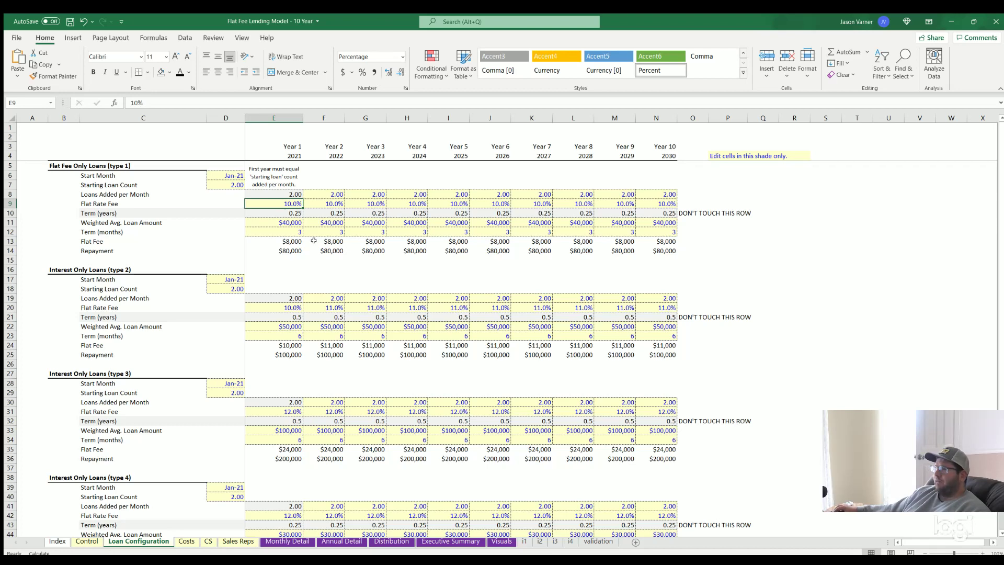
pyautogui.click(280, 229)
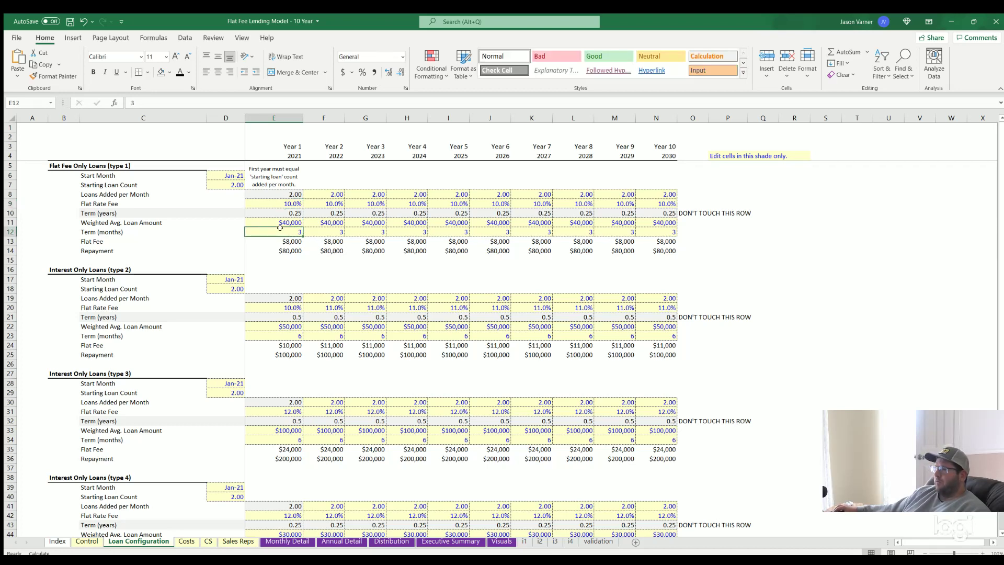
# Remove "Only" from the type 1 heading so it reads "Flat Fee Loans (type 1)"
pyautogui.moveTo(41, 166); pyautogui.dragTo(63, 488)
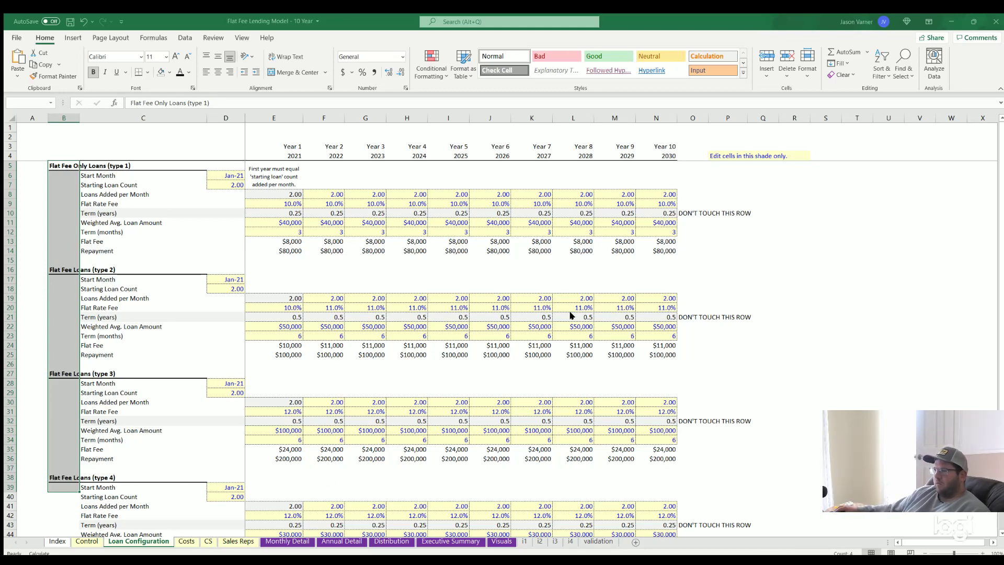
pyautogui.click(56, 165)
pyautogui.doubleClick(161, 103)
pyautogui.press('BackSpace')
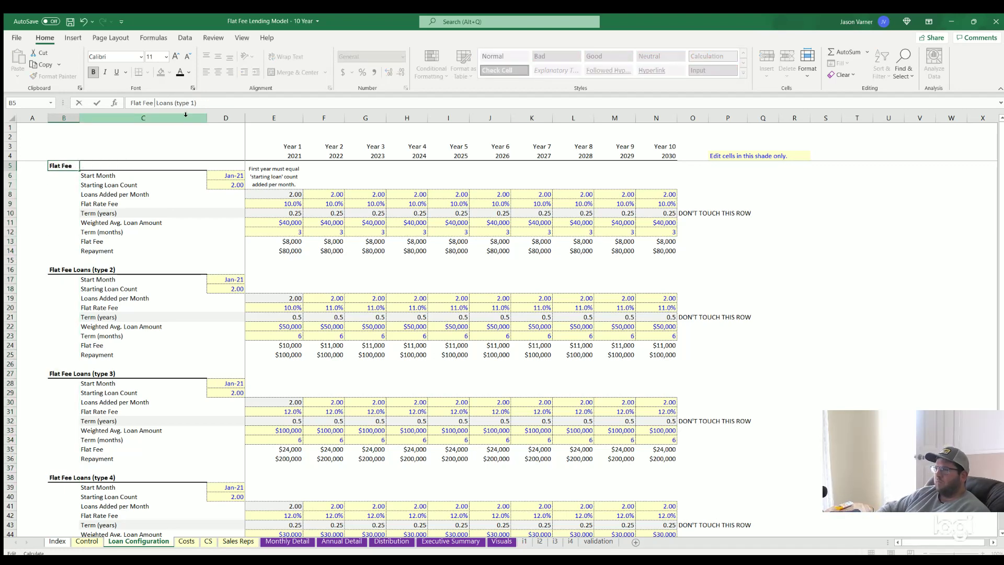
pyautogui.press('Return')
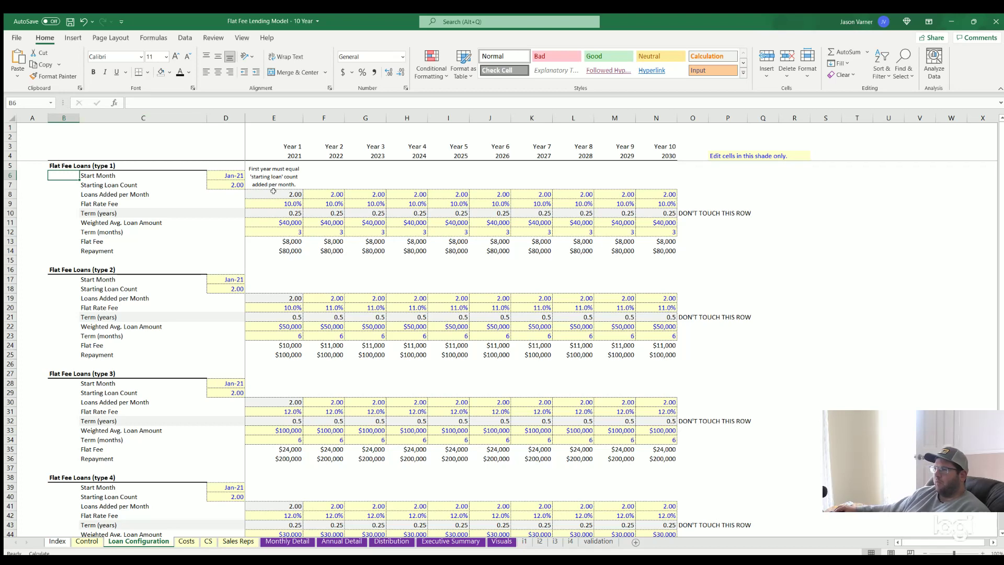
# Review the type 1 start month, starting loan count and the loans added per month for each year
pyautogui.click(227, 175)
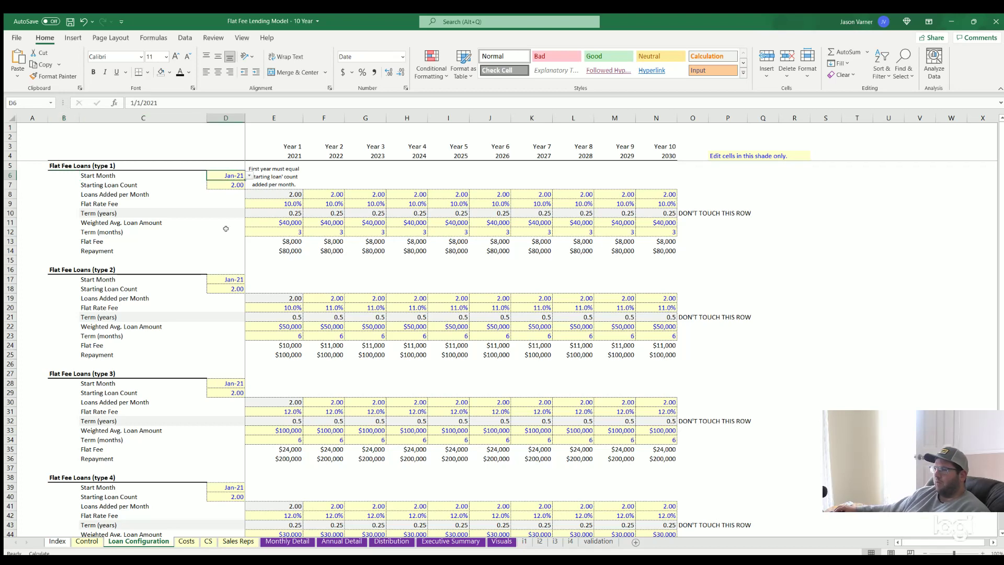
pyautogui.click(223, 185)
pyautogui.click(282, 193)
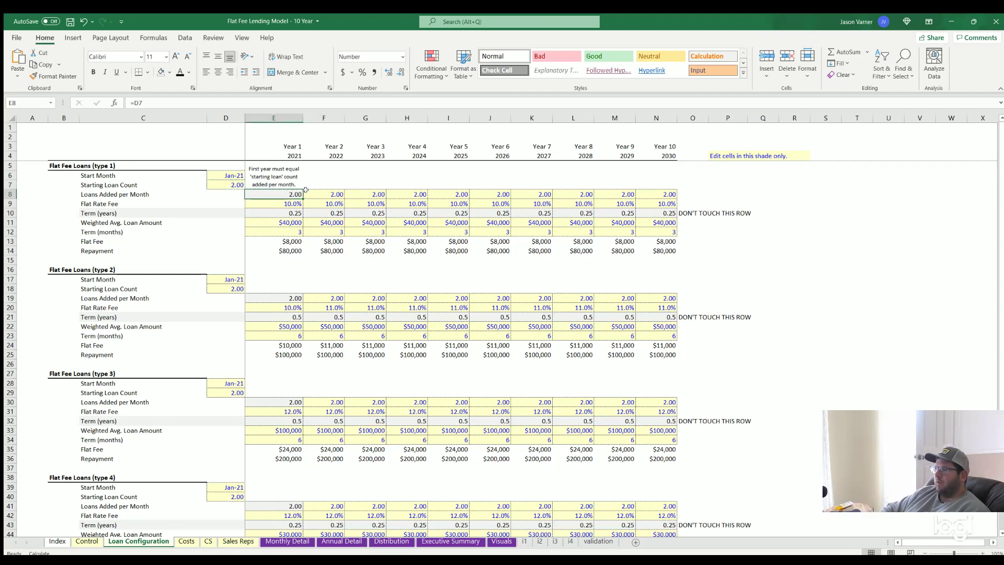
pyautogui.press('Left')
pyautogui.press('Up')
pyautogui.hotkey('ctrl', 'c')
pyautogui.press('Down')
pyautogui.press('Right')
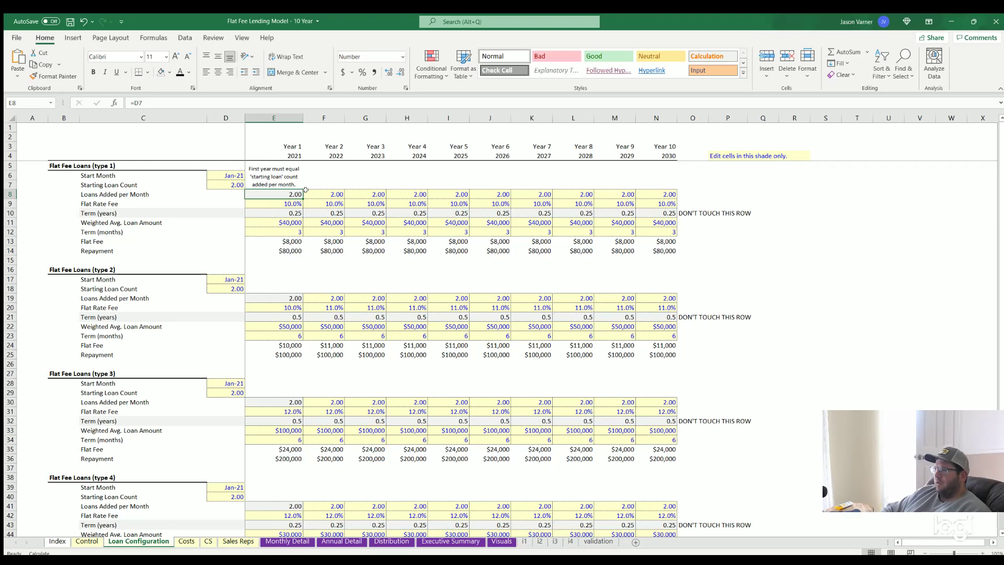
pyautogui.press('Right')
pyautogui.press('Right')
pyautogui.press('Right')
pyautogui.press('Right')
pyautogui.press('Right')
pyautogui.press('Right')
pyautogui.press('Right')
pyautogui.press('Right')
pyautogui.press('Right')
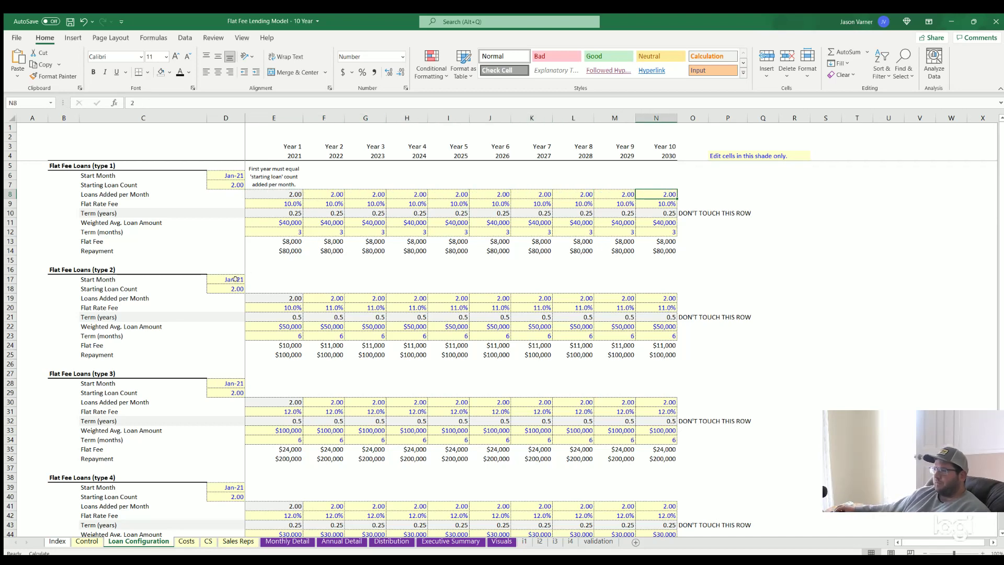
# Check the starting loan counts of types 2 and 3 and the flat rate fees of types 1 and 2
pyautogui.click(215, 292)
pyautogui.click(220, 391)
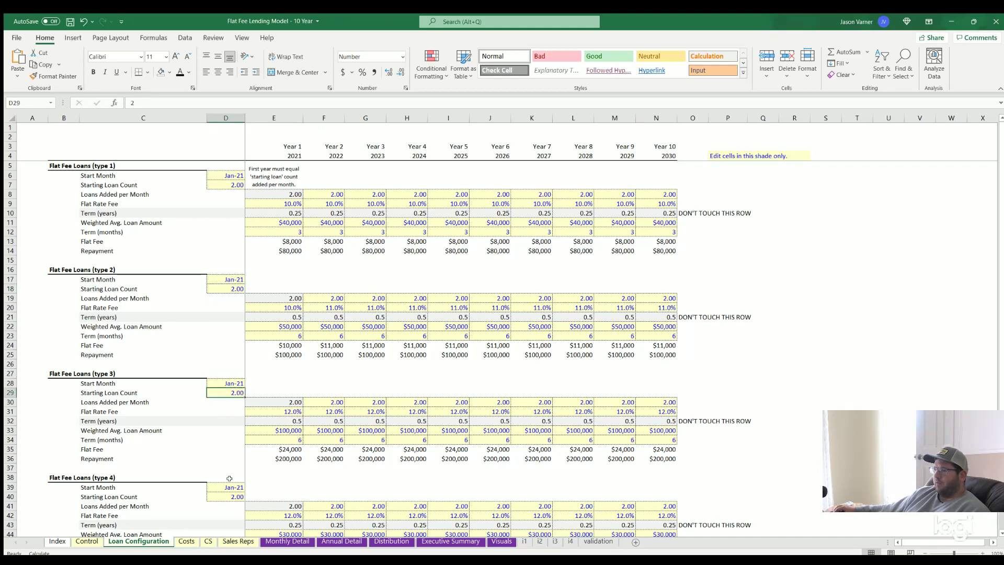
pyautogui.moveTo(273, 203); pyautogui.dragTo(645, 199)
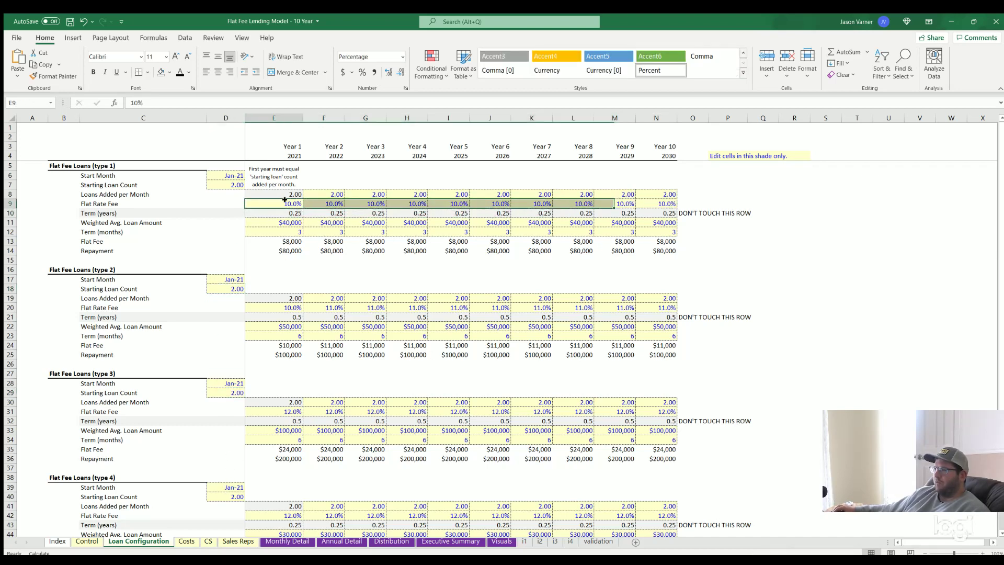
pyautogui.click(280, 306)
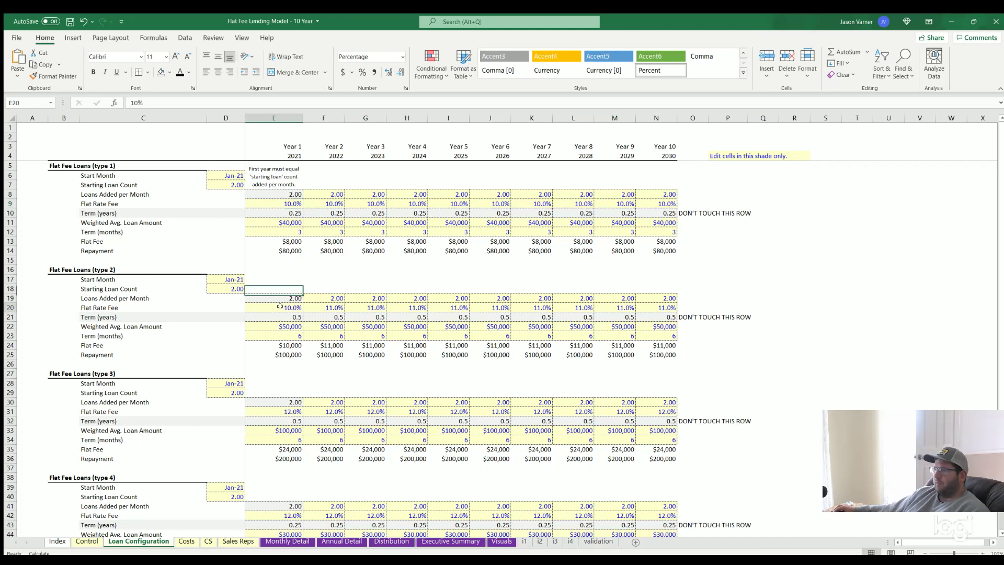
# Review the type 1 weighted average loan amounts and the loan terms in months across Years 1 to 10
pyautogui.moveTo(277, 222); pyautogui.dragTo(657, 222)
pyautogui.click(277, 224)
pyautogui.moveTo(277, 231); pyautogui.dragTo(638, 229)
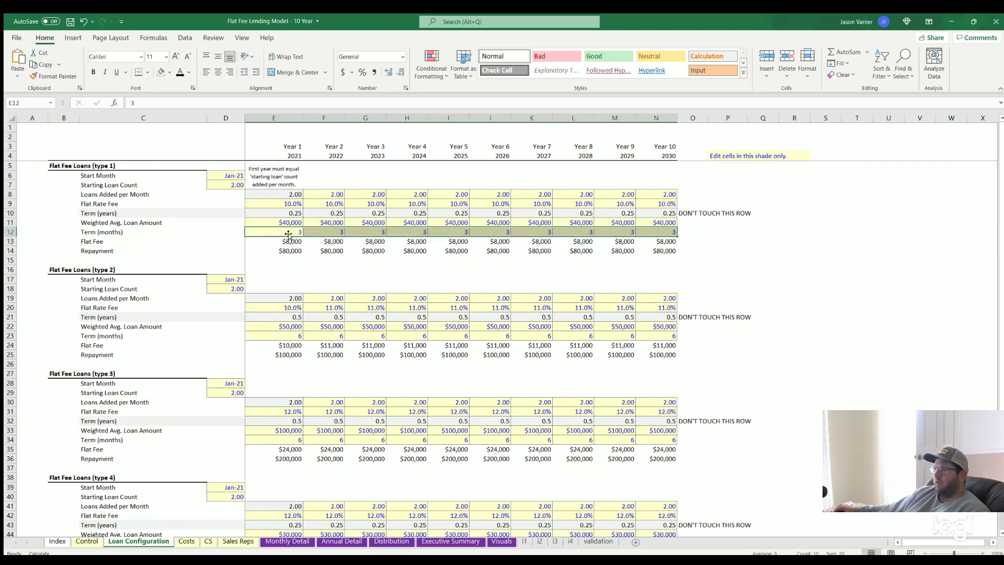
pyautogui.click(350, 287)
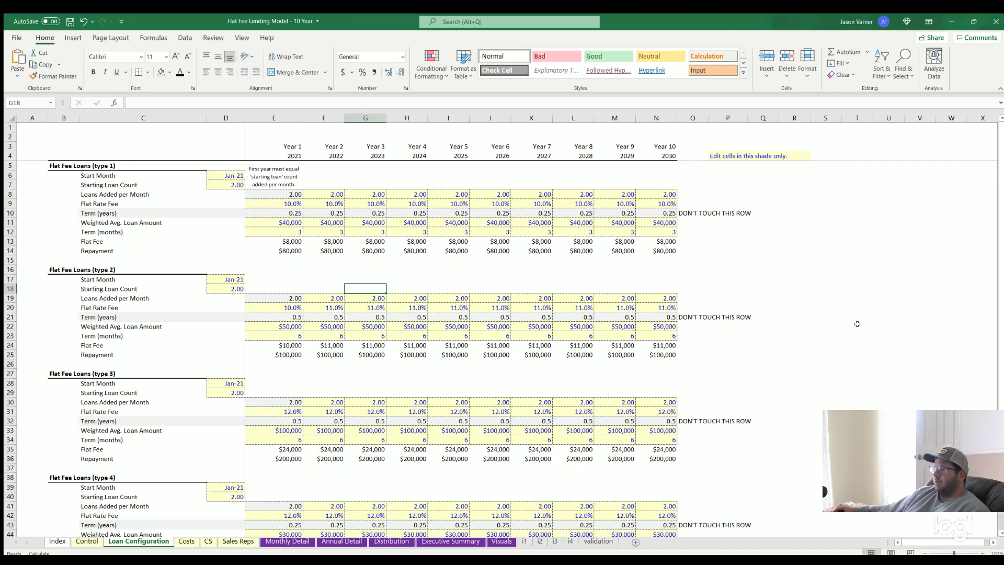
pyautogui.click(825, 335)
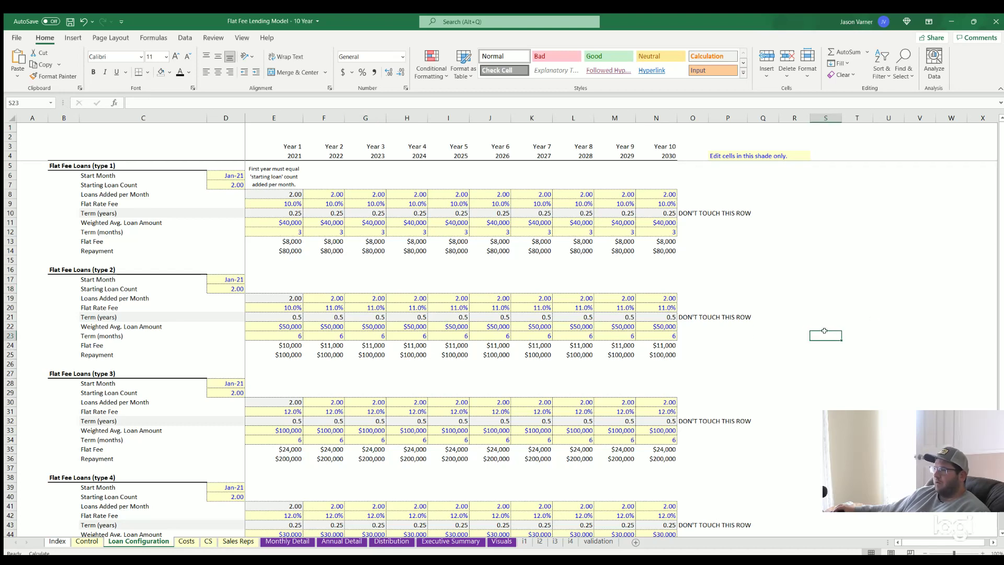
pyautogui.moveTo(730, 354); pyautogui.dragTo(836, 345)
pyautogui.click(223, 182)
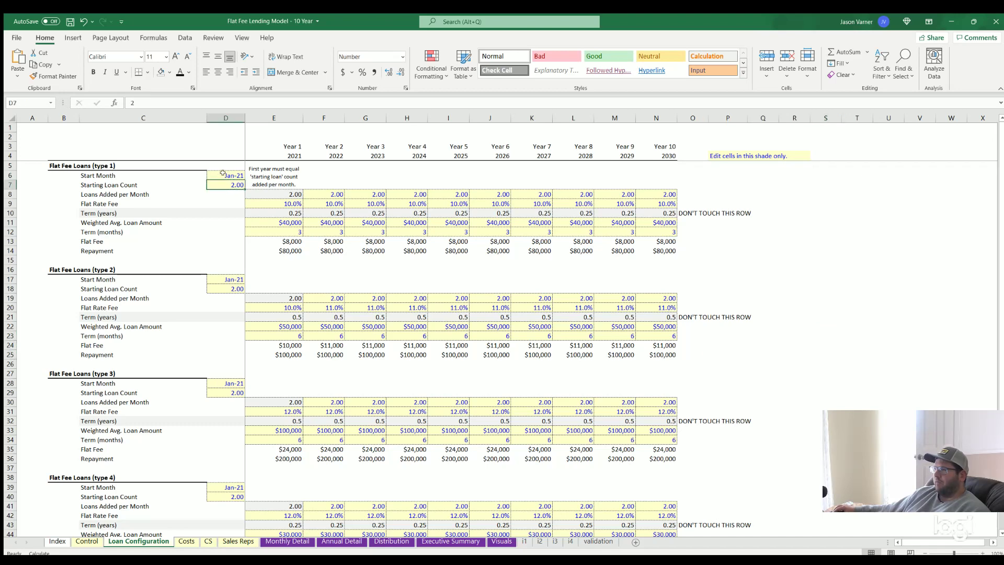
pyautogui.click(278, 230)
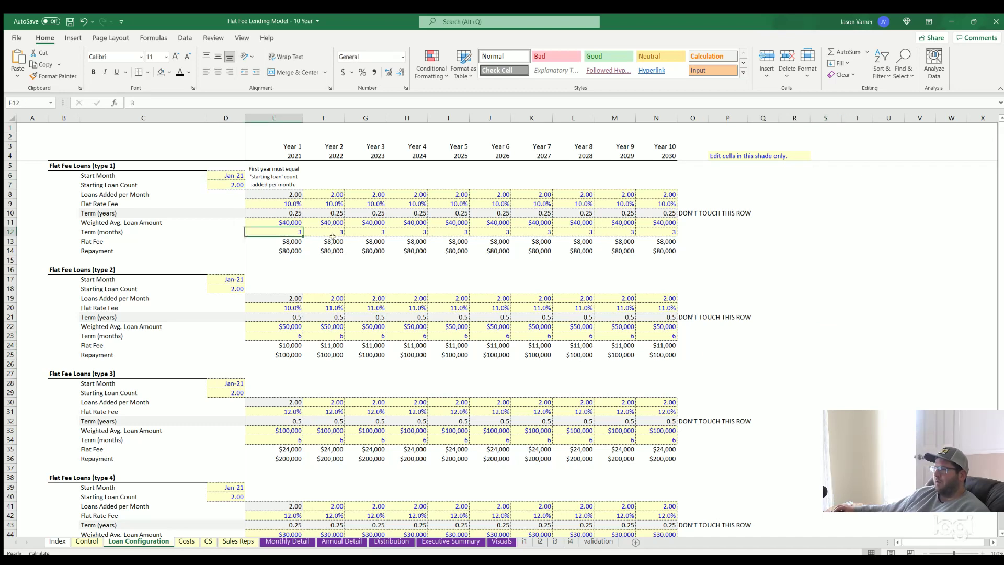
# Examine the principal balance schedule and its month 1 and 2 formulas on the i1 sheet
pyautogui.click(524, 542)
pyautogui.scroll(10, 172, 369)
pyautogui.scroll(20, 171, 370)
pyautogui.scroll(10, 171, 367)
pyautogui.moveTo(1000, 131); pyautogui.dragTo(1000, 526)
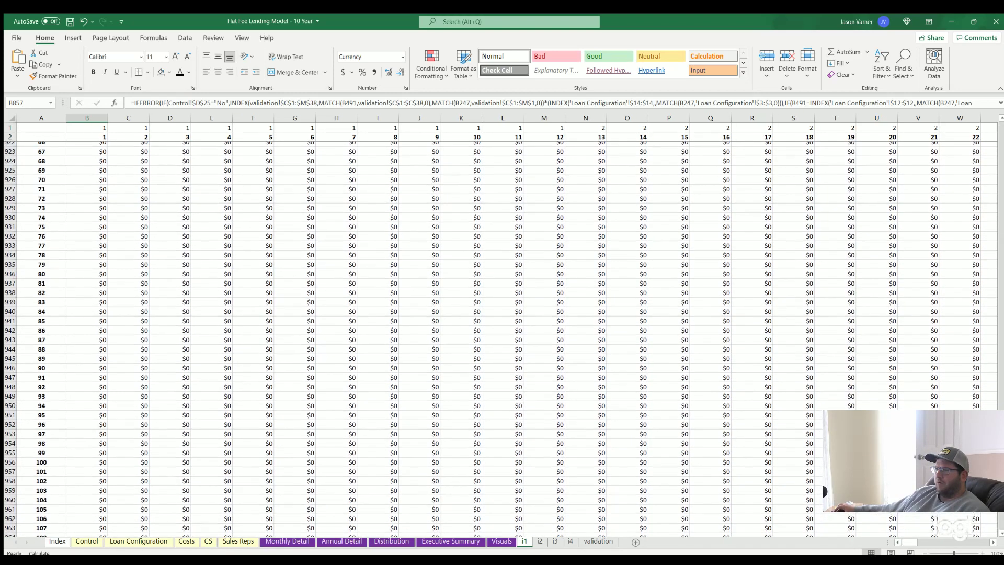
pyautogui.scroll(-20, 179, 319)
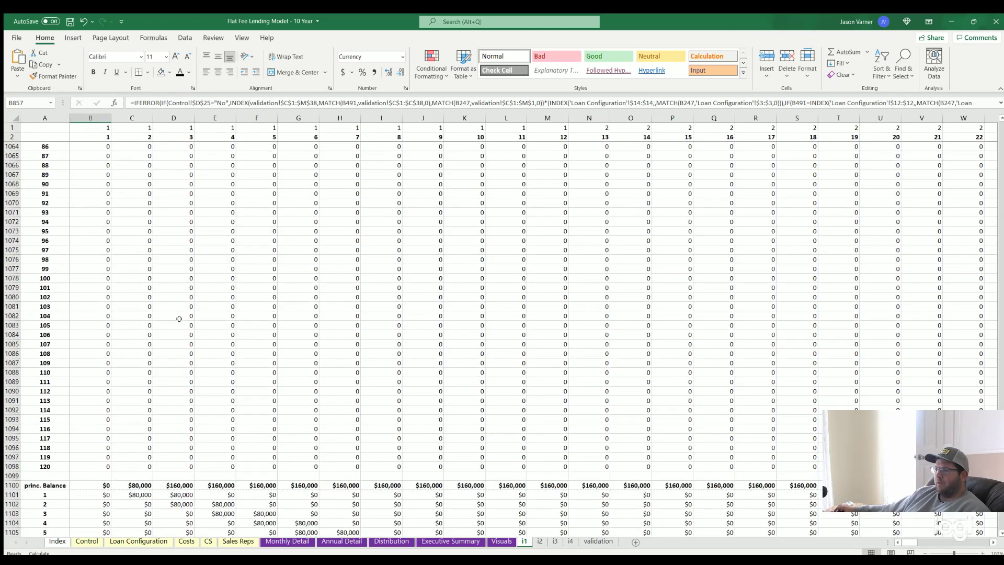
pyautogui.scroll(-11, 179, 318)
pyautogui.click(96, 181)
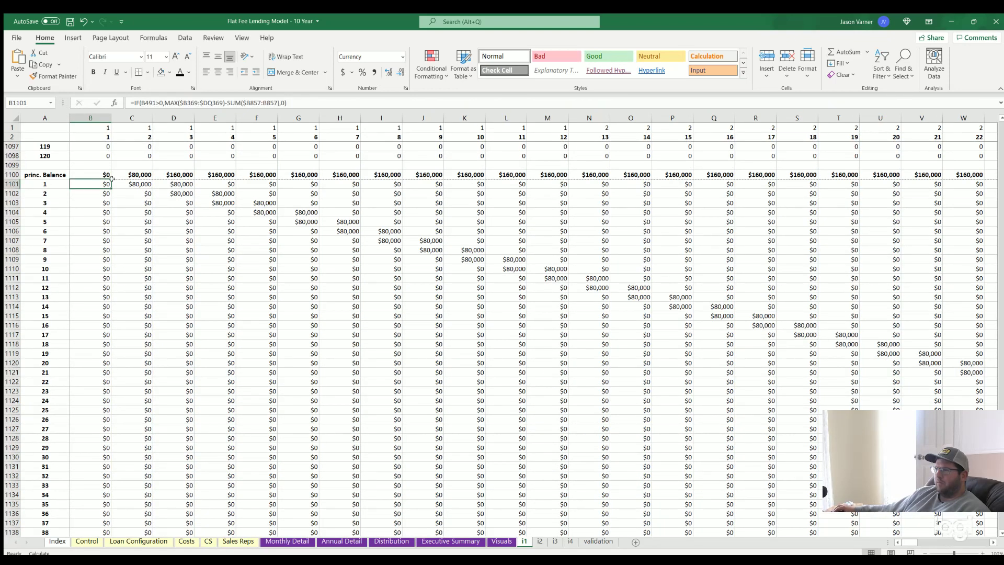
pyautogui.press('Right')
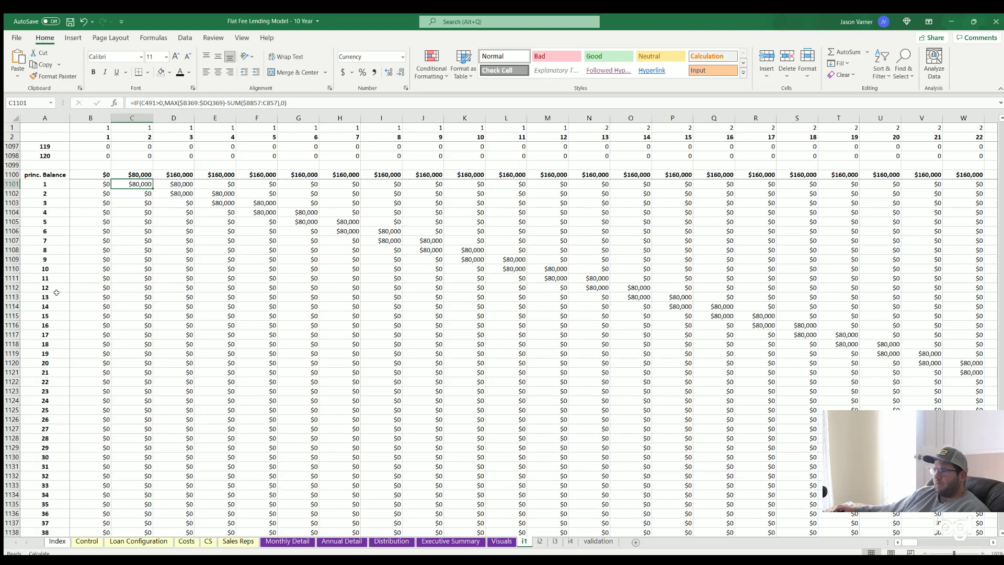
pyautogui.scroll(-18, 167, 307)
pyautogui.scroll(20, 170, 310)
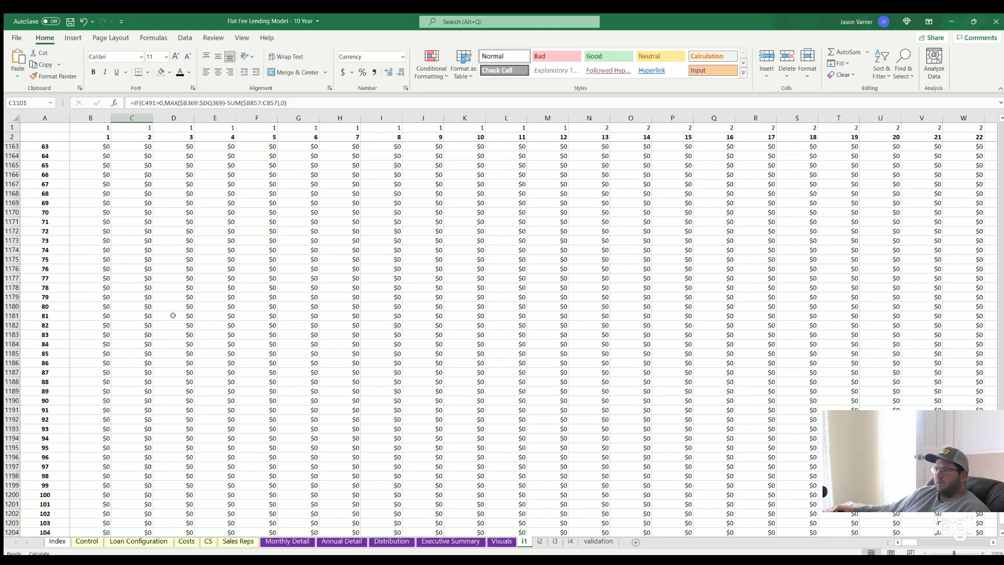
pyautogui.scroll(20, 173, 316)
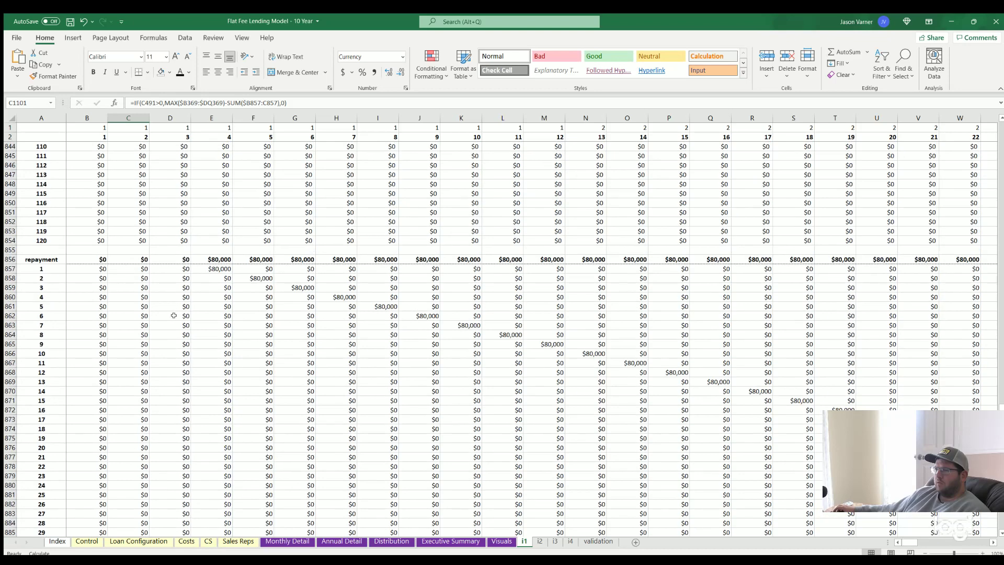
# Inspect the first-row formulas of the repayment and fee schedules on the i1 sheet
pyautogui.click(90, 265)
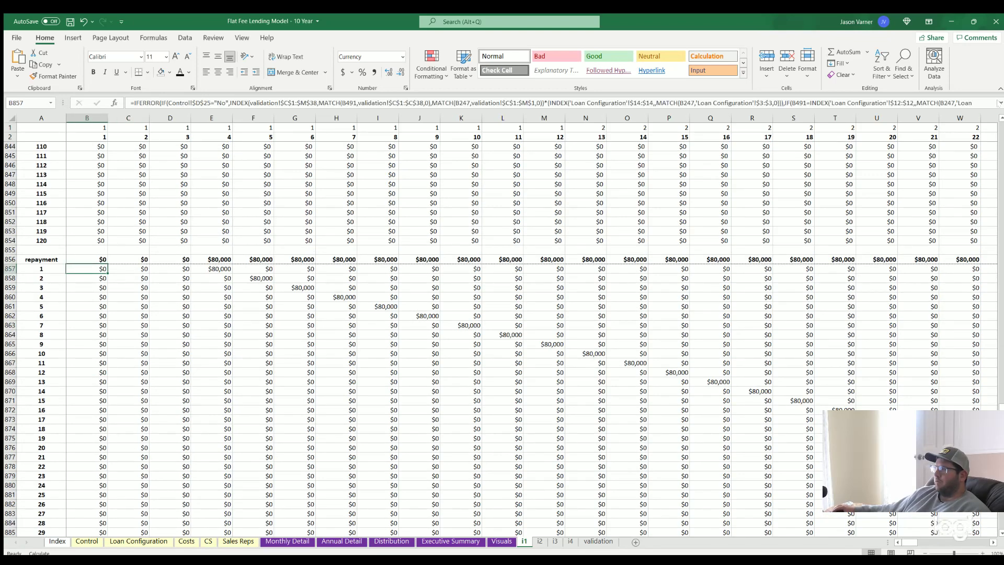
pyautogui.click(998, 103)
pyautogui.click(998, 103)
pyautogui.scroll(20, 177, 373)
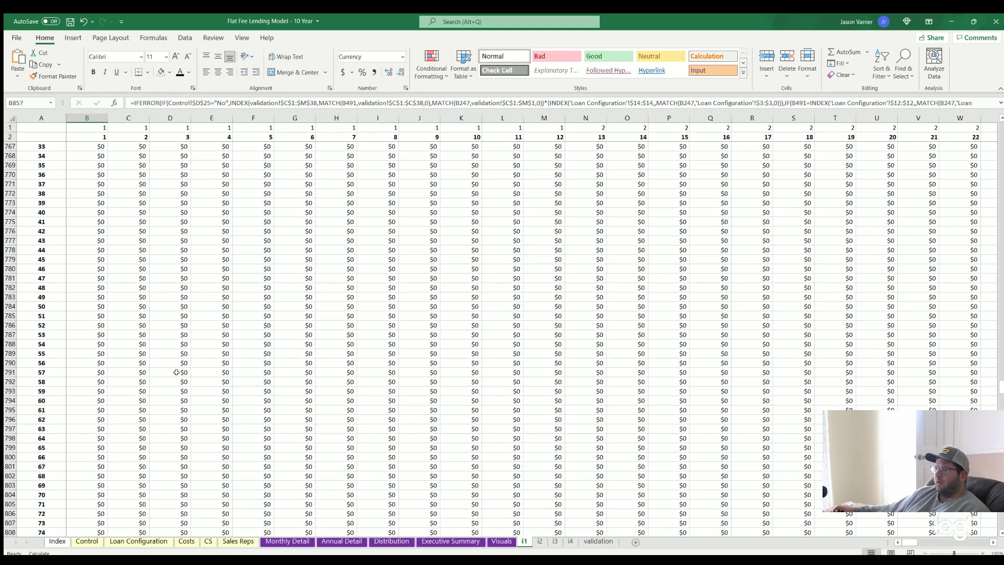
pyautogui.click(87, 359)
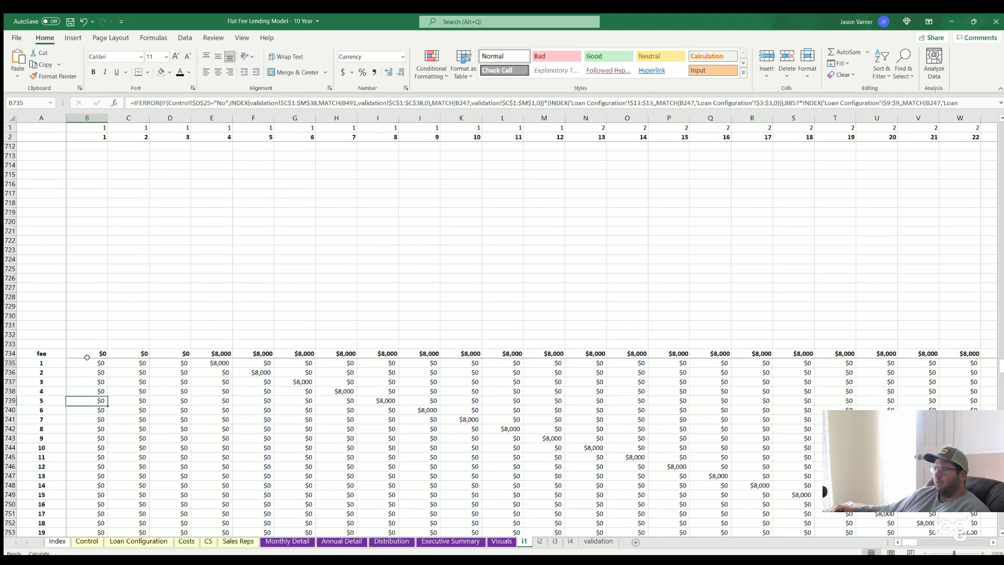
# Check the "Fee and Principal Repaid at End of Term?" setting and its explanation on the Control sheet
pyautogui.click(146, 543)
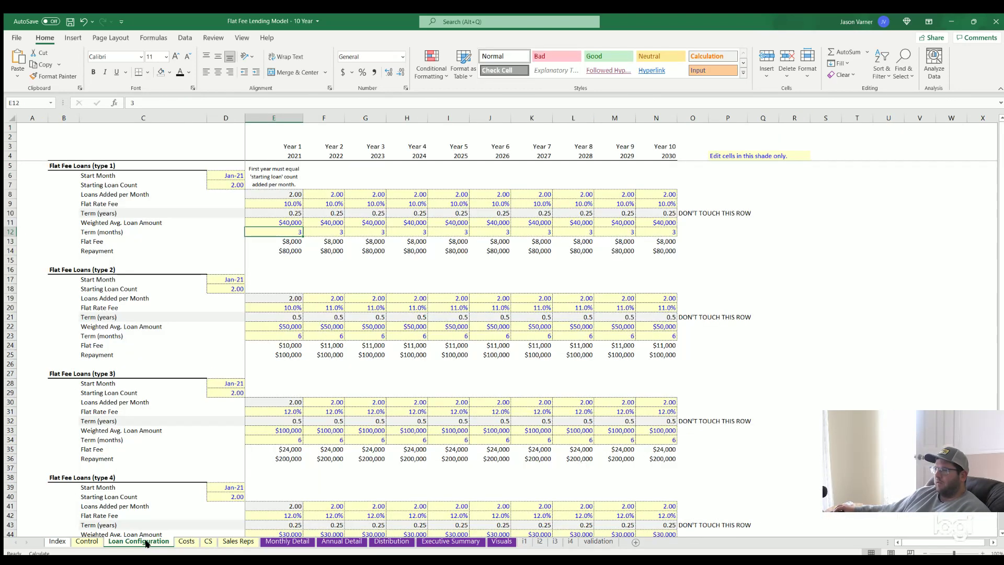
pyautogui.click(86, 541)
pyautogui.click(160, 335)
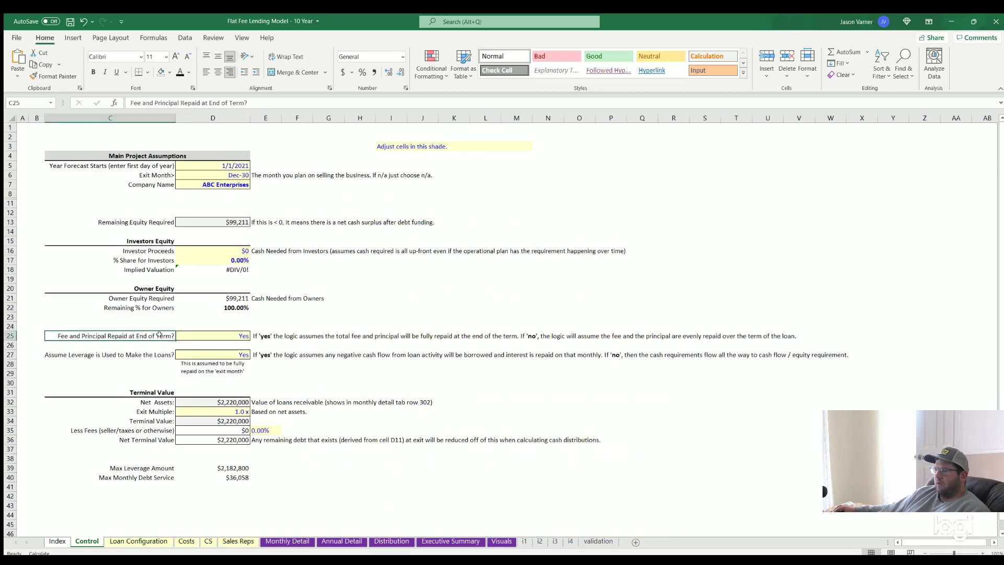
pyautogui.click(219, 332)
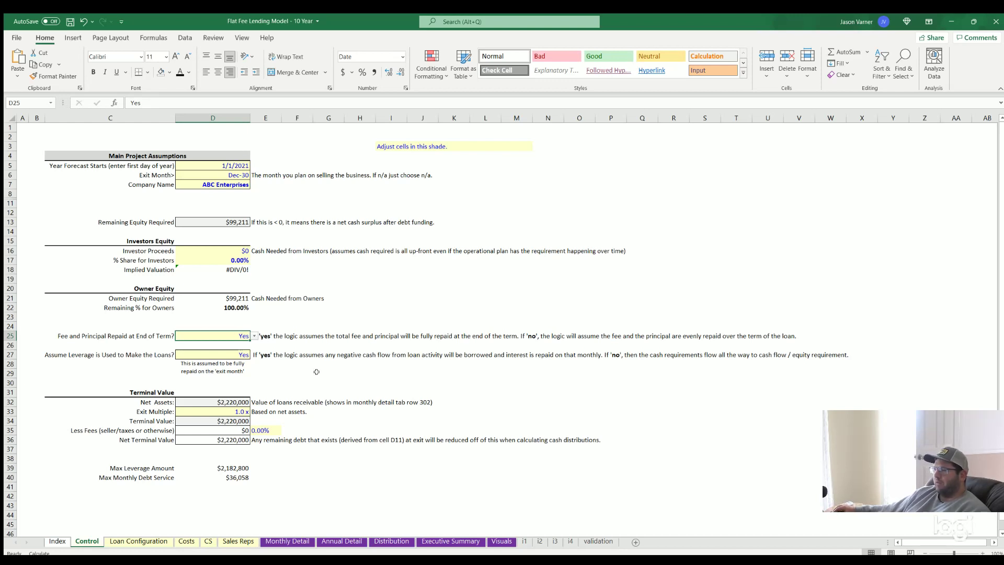
pyautogui.click(419, 381)
pyautogui.hotkey('shift', 'Right')
pyautogui.hotkey('shift', 'Right')
pyautogui.hotkey('shift', 'Right')
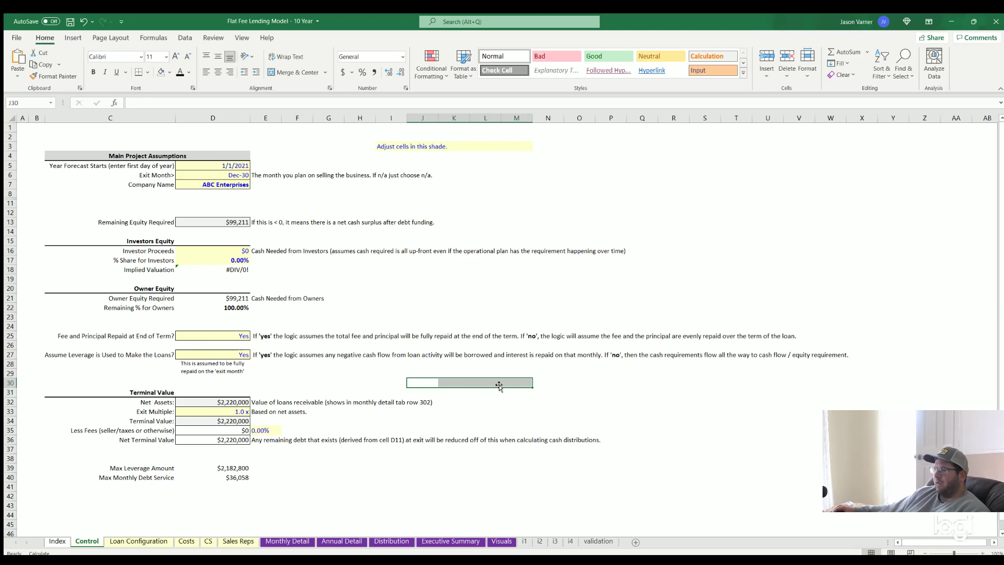
pyautogui.click(214, 336)
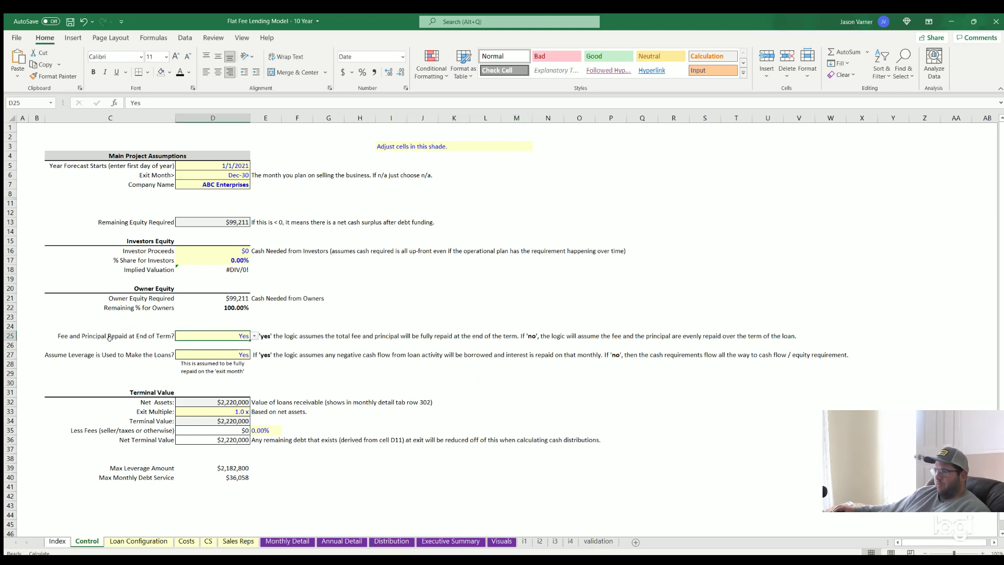
pyautogui.moveTo(160, 330); pyautogui.dragTo(228, 333)
# Examine the Loan Type 1 cash flow on Monthly Detail for Jan-21 and the principal repaid and fee earned in Apr-21
pyautogui.click(291, 540)
pyautogui.scroll(-3, 291, 419)
pyautogui.scroll(-1, 290, 419)
pyautogui.moveTo(268, 362); pyautogui.dragTo(265, 381)
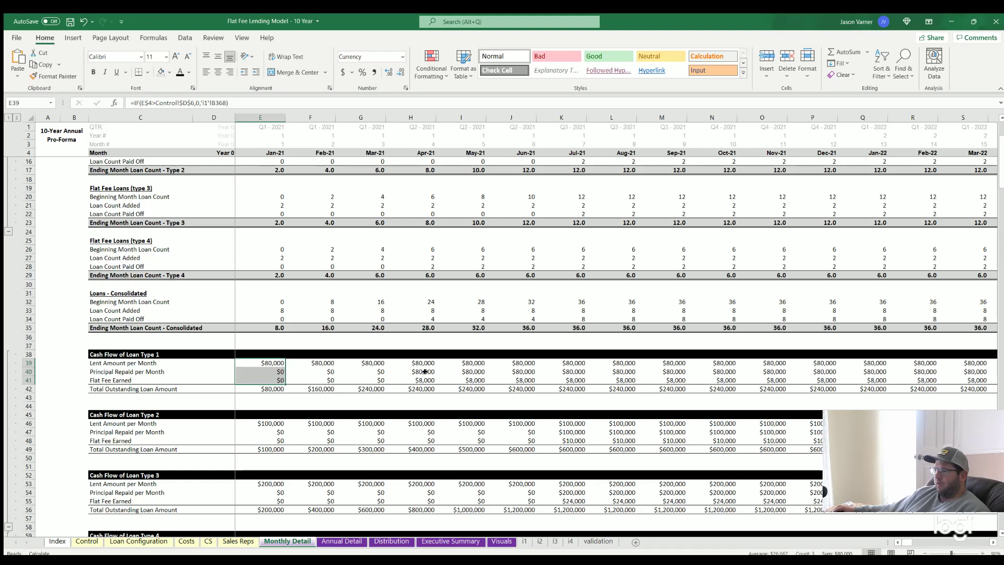
pyautogui.moveTo(424, 371); pyautogui.dragTo(424, 378)
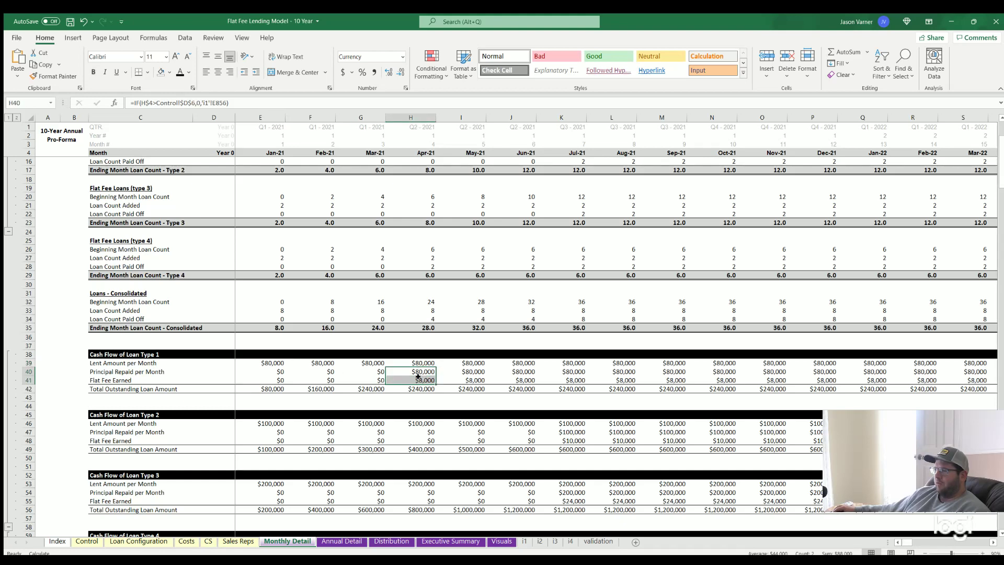
# Set "Fee and Principal Repaid at End of Term?" to No on the Control sheet
pyautogui.click(140, 541)
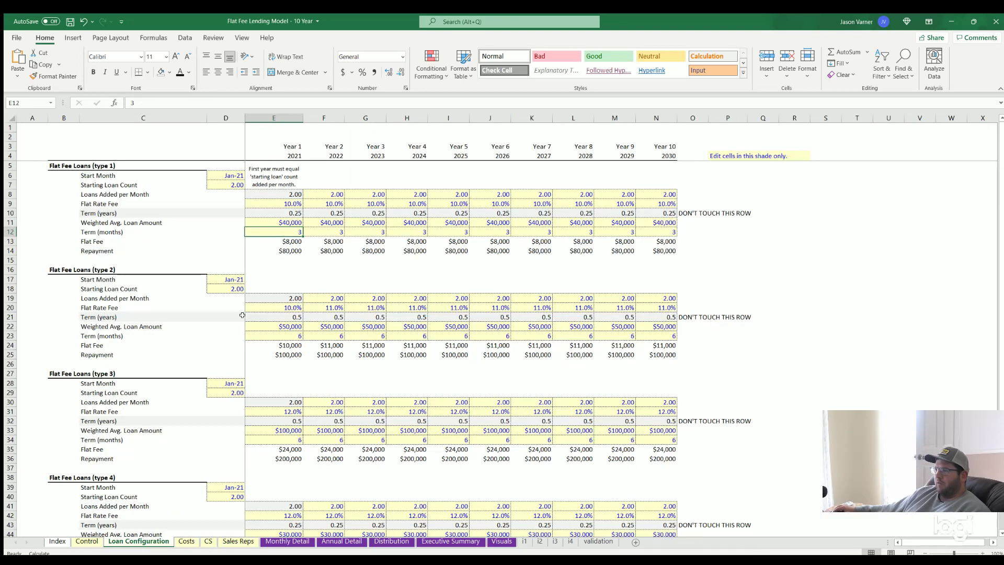
pyautogui.click(86, 541)
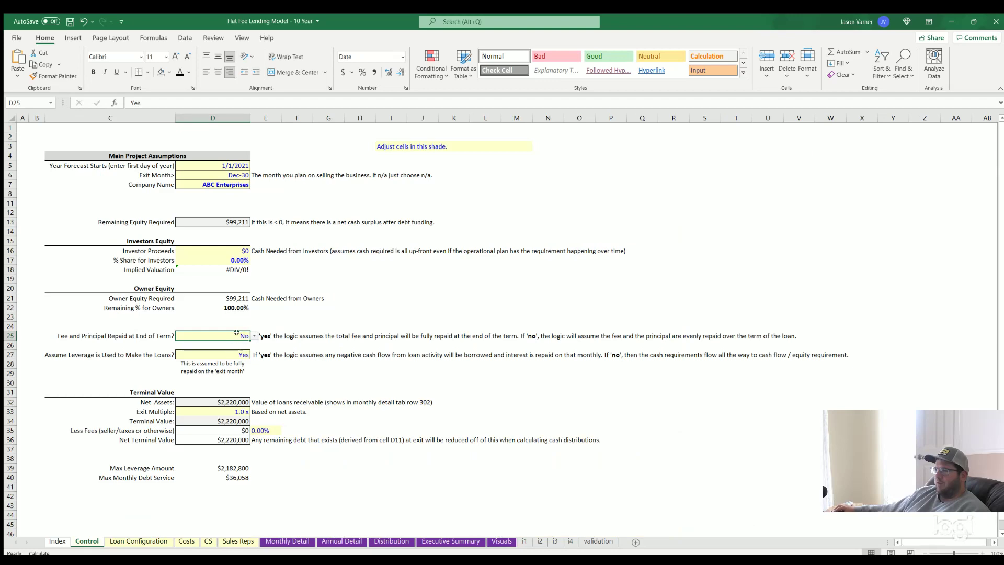
# Check the monthly principal repaid for Loan Type 1 on Monthly Detail from February to August 2021
pyautogui.click(287, 541)
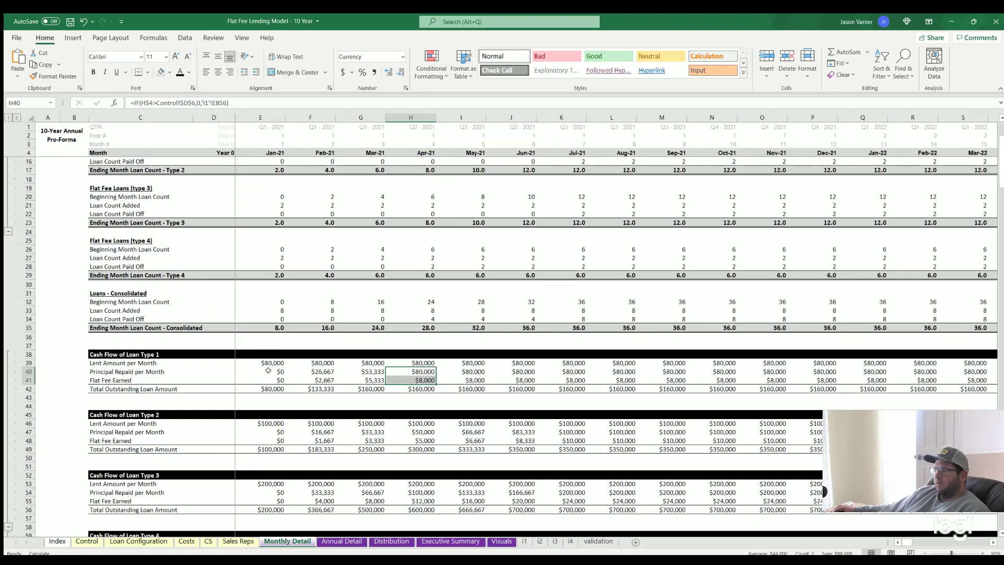
pyautogui.click(318, 372)
pyautogui.click(363, 371)
pyautogui.click(413, 372)
pyautogui.click(469, 372)
pyautogui.click(533, 372)
pyautogui.click(618, 370)
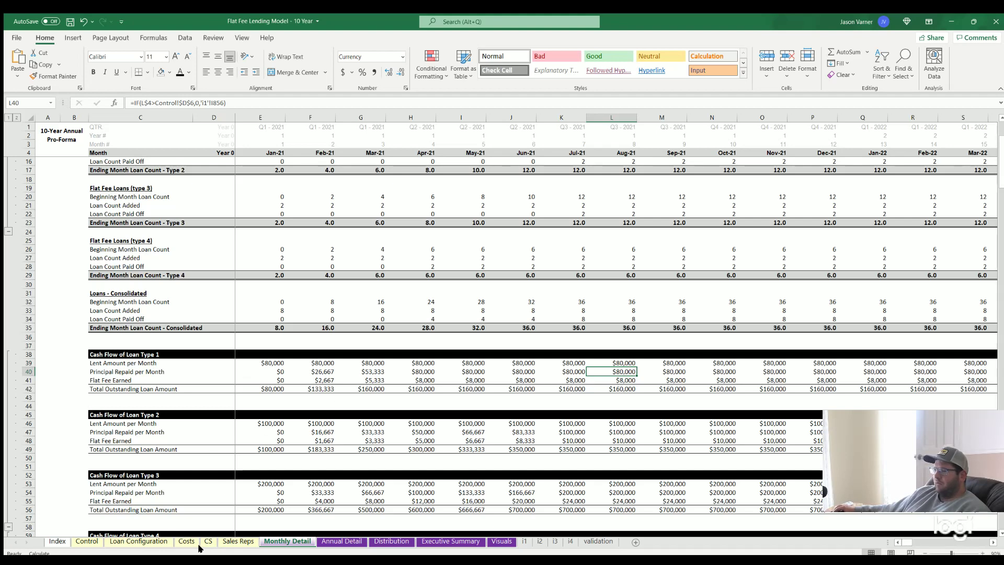
# Check the "Assume Leverage is Used to Make the Loans?" setting on the Control sheet
pyautogui.click(89, 542)
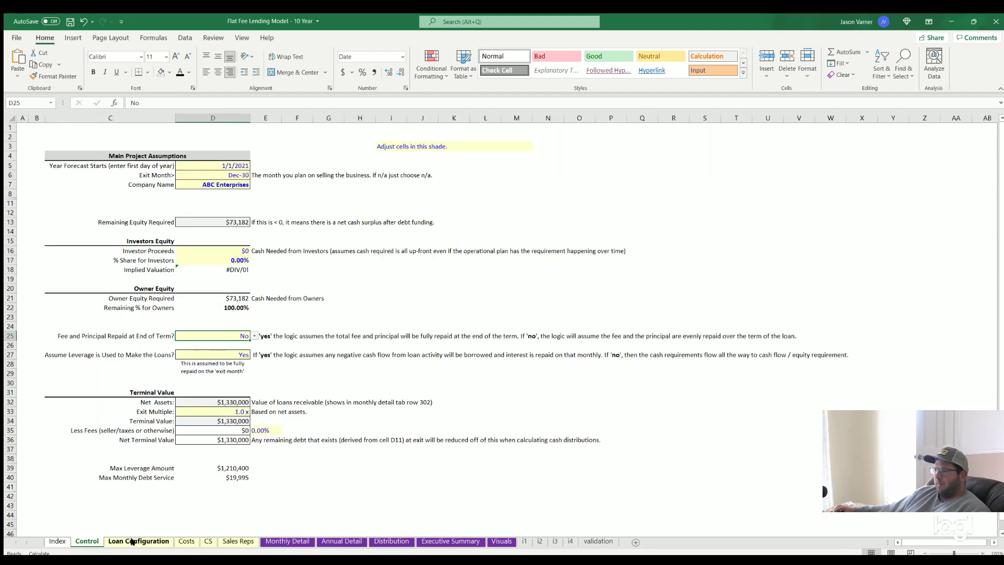
pyautogui.click(150, 354)
pyautogui.click(212, 354)
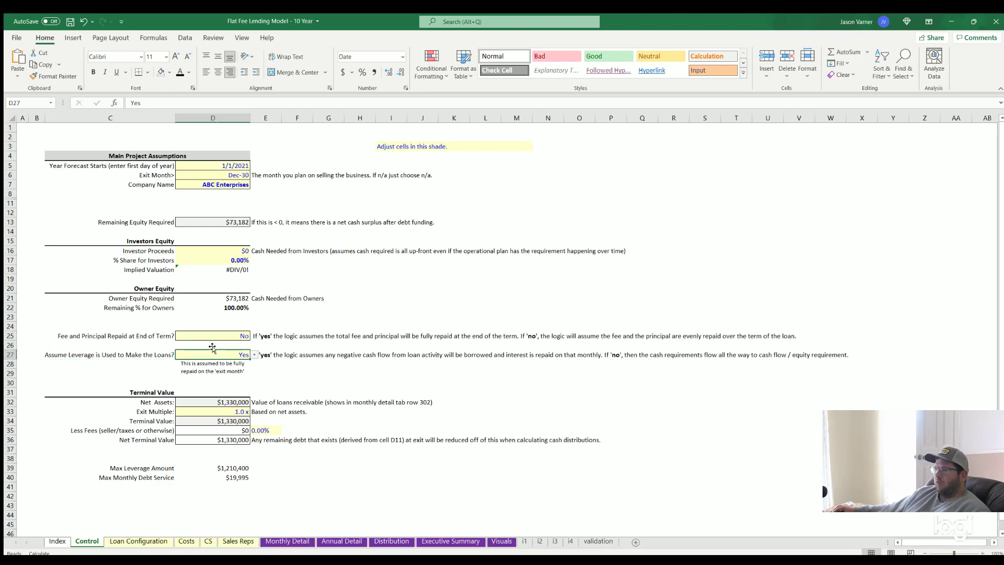
# Check the average default rate that applies to all loans on the Loan Configuration sheet
pyautogui.click(139, 542)
pyautogui.scroll(-7, 209, 444)
pyautogui.click(239, 384)
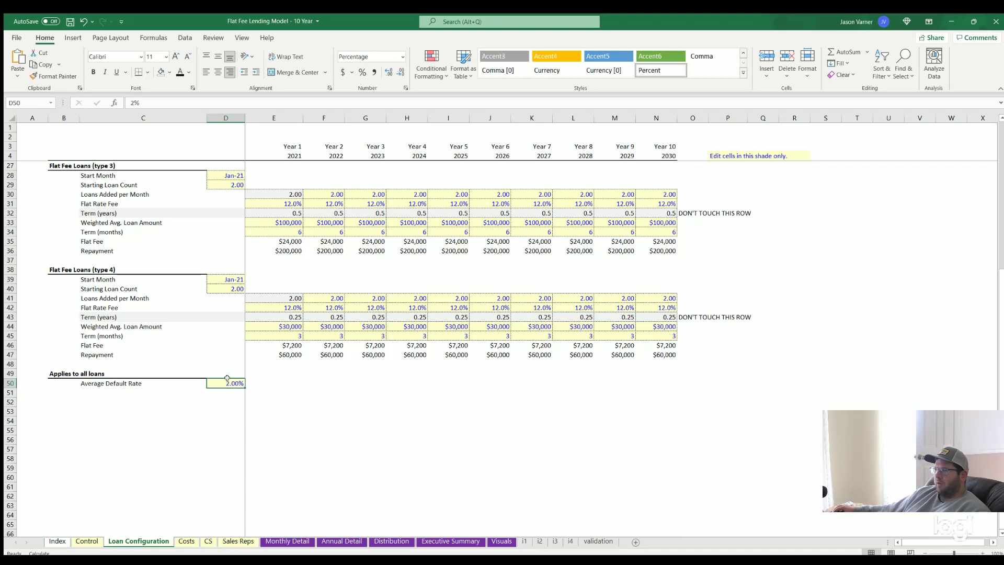
pyautogui.scroll(7, 313, 455)
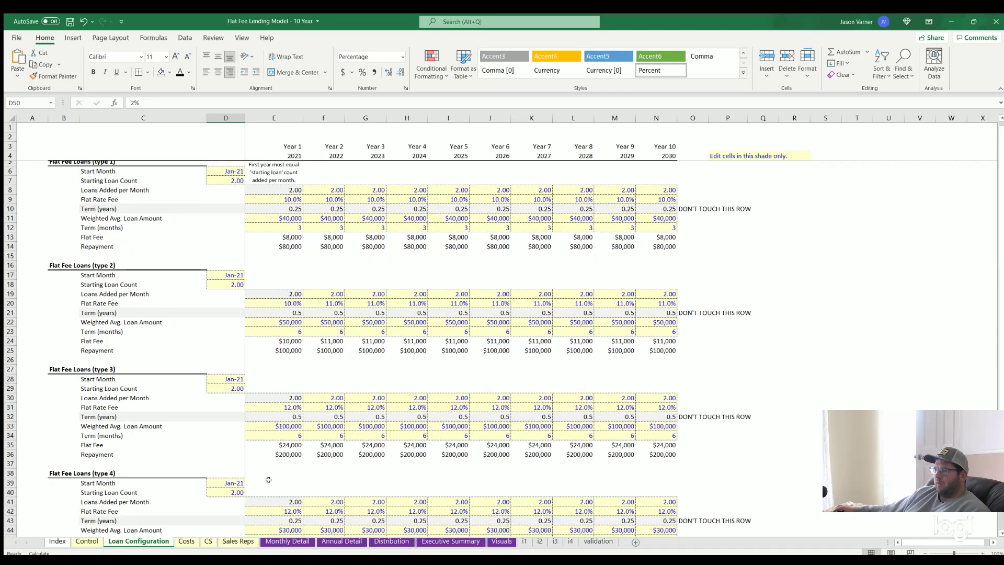
# Revisit the leverage setting on the Control sheet and find the Debt Service section on Monthly Detail
pyautogui.click(90, 542)
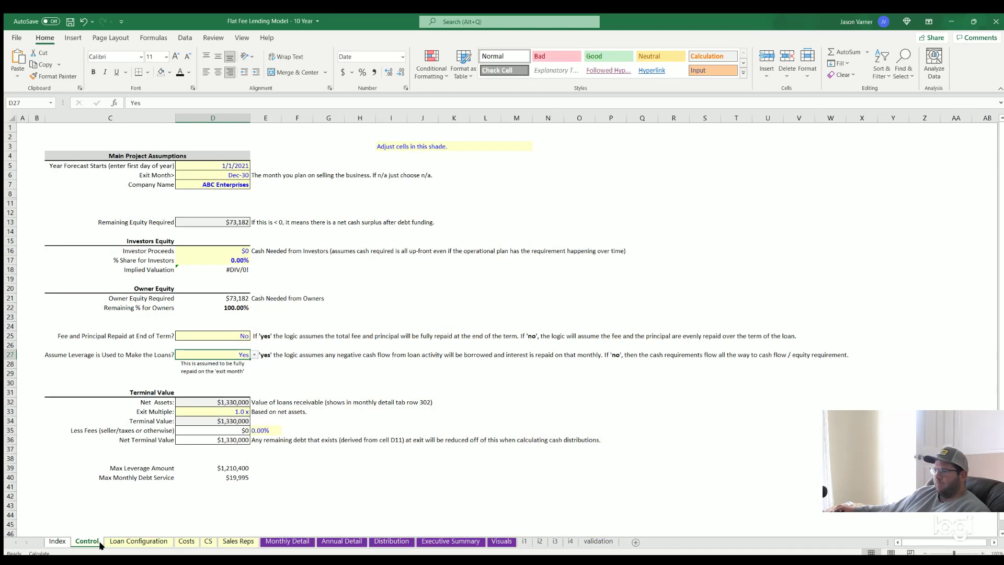
pyautogui.click(157, 352)
pyautogui.click(222, 351)
pyautogui.click(287, 541)
pyautogui.scroll(-20, 286, 438)
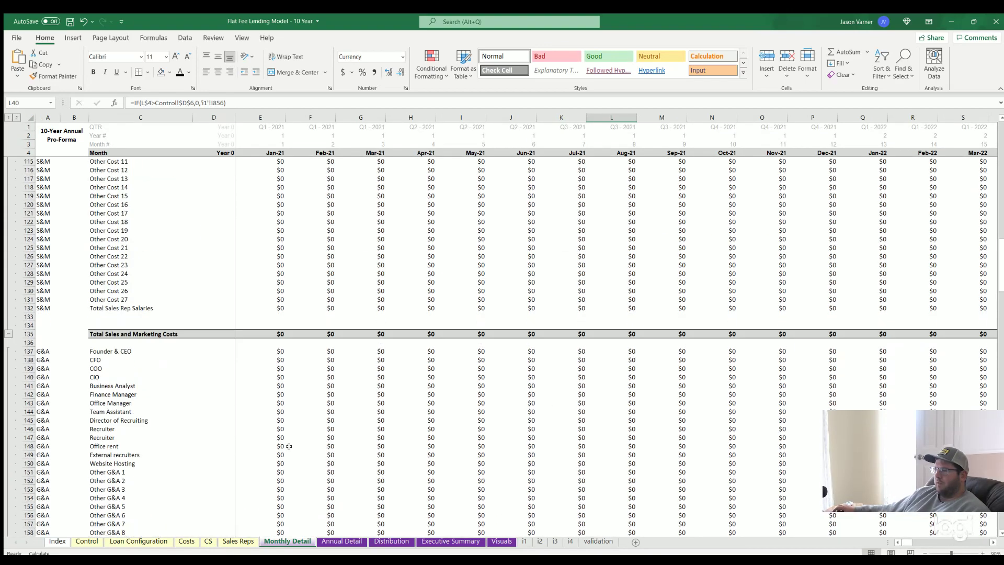
pyautogui.scroll(-20, 290, 447)
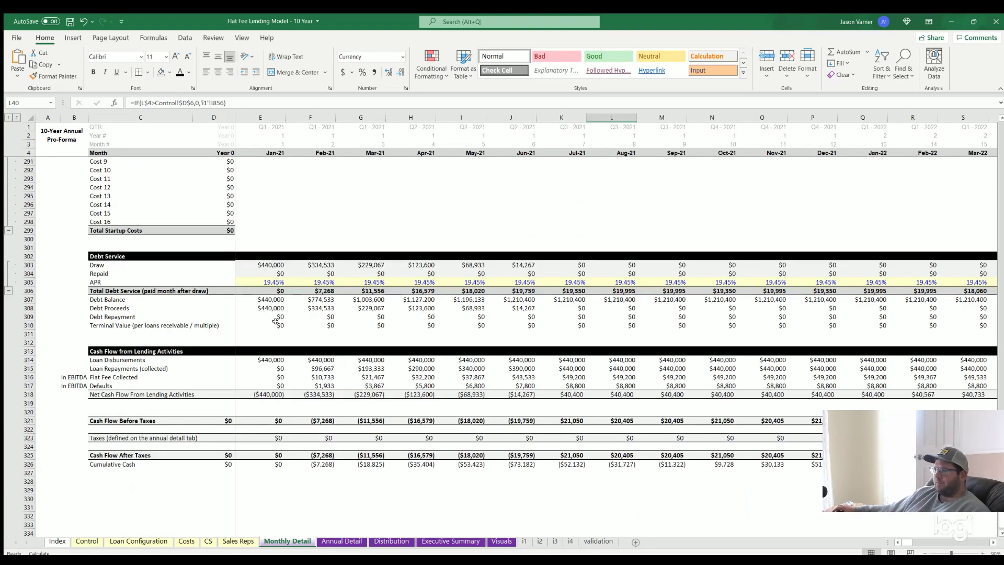
# Go through the January 2021 debt service rows, the loan disbursements and repayments, and the debt APR
pyautogui.click(269, 265)
pyautogui.press('Down')
pyautogui.press('Down')
pyautogui.press('Down')
pyautogui.press('Down')
pyautogui.press('Down')
pyautogui.press('Down')
pyautogui.press('Down')
pyautogui.press('Down')
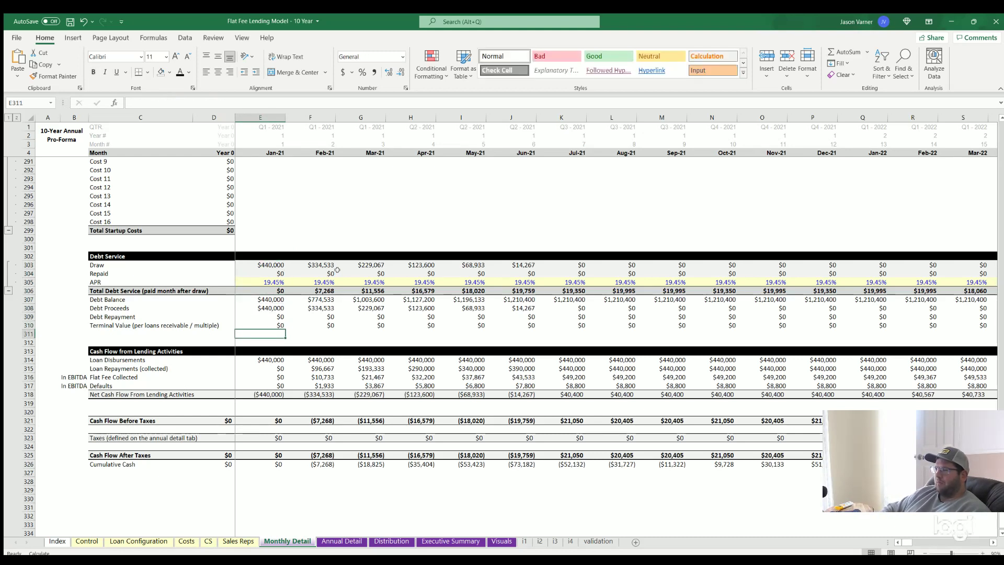
pyautogui.press('Down')
pyautogui.press('Down')
pyautogui.press('Down')
pyautogui.press('Down')
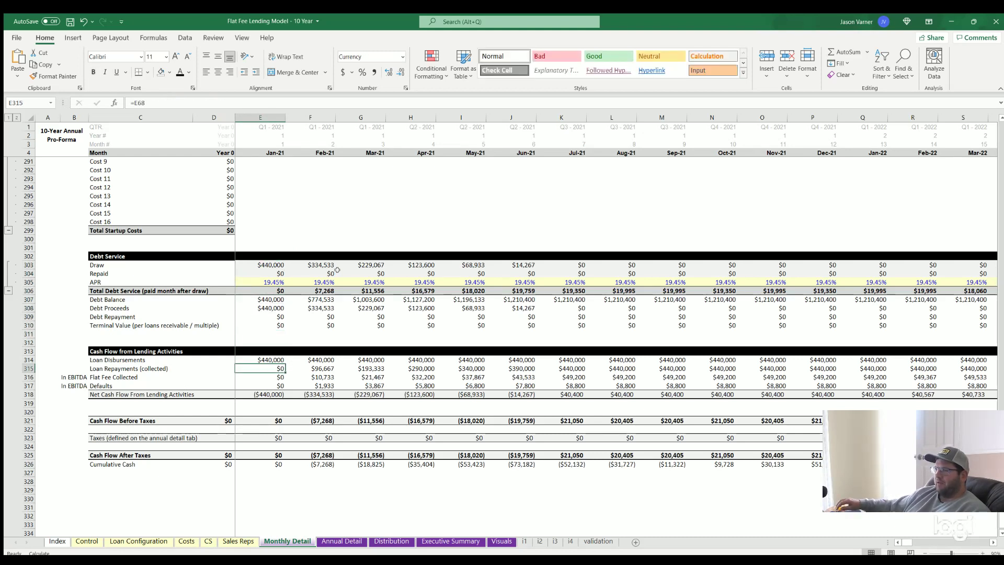
pyautogui.click(269, 290)
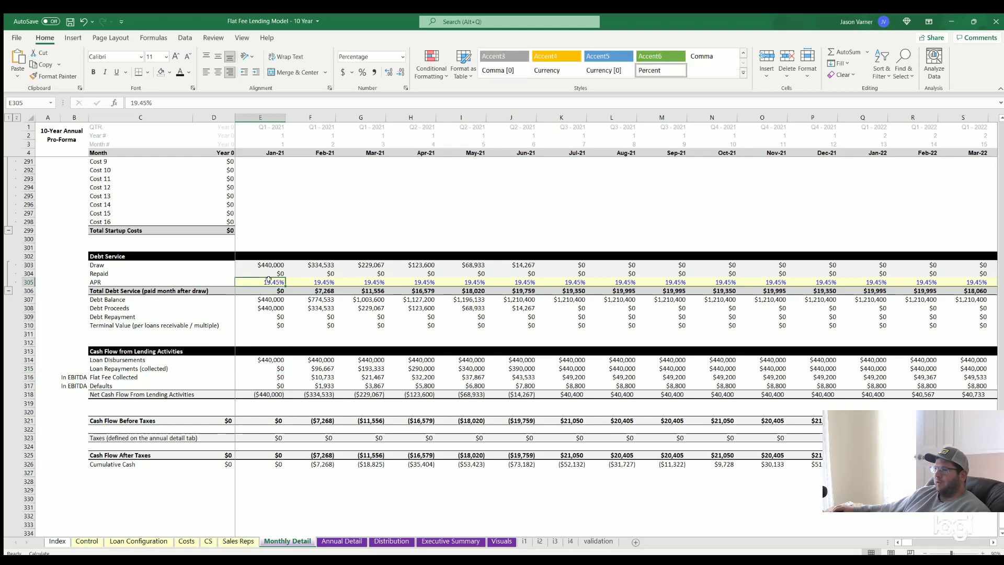
# Examine the total debt service, draws and APR for the first months of 2021 in the Debt Service section
pyautogui.click(314, 290)
pyautogui.click(367, 290)
pyautogui.click(418, 290)
pyautogui.click(472, 288)
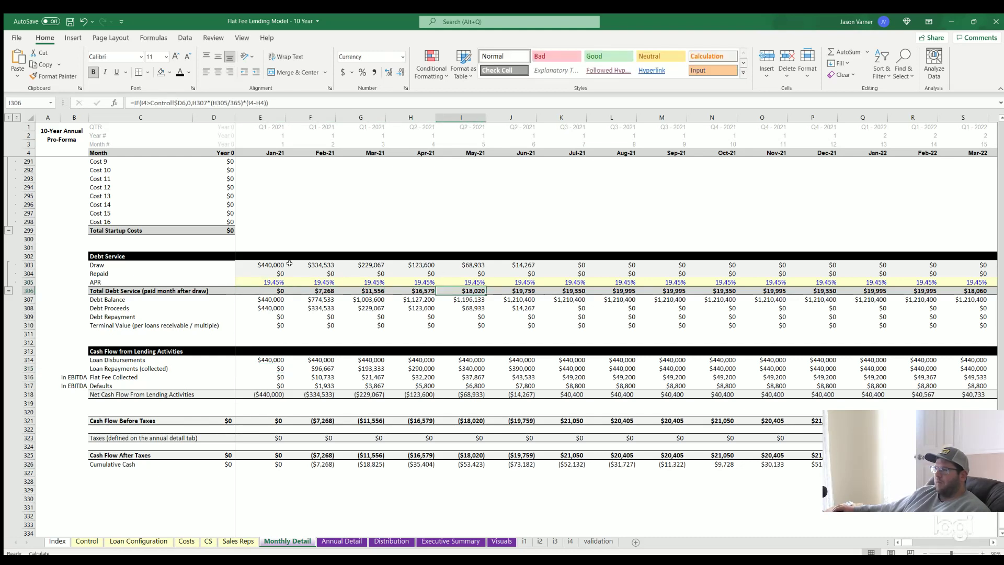
pyautogui.moveTo(262, 264); pyautogui.dragTo(520, 265)
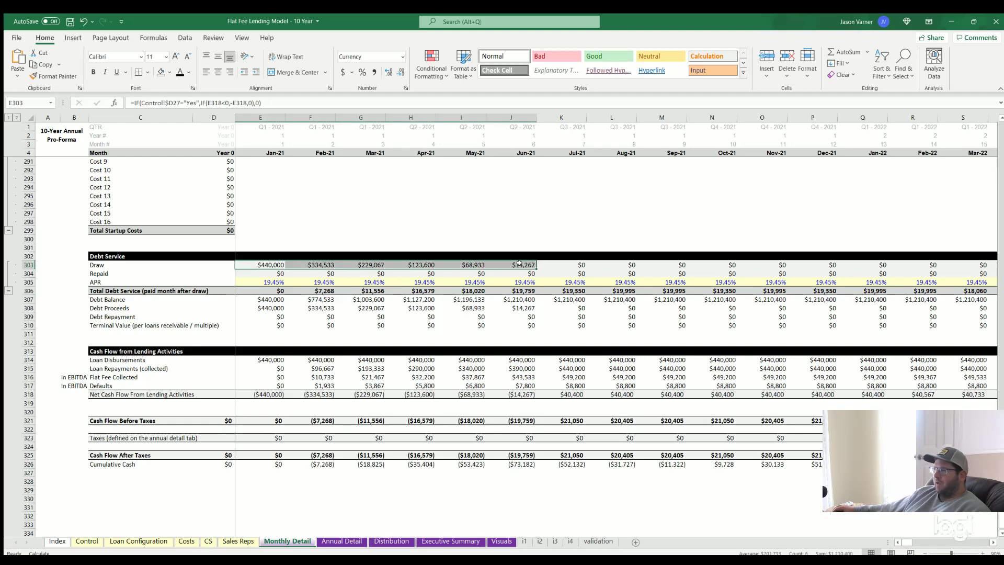
pyautogui.moveTo(263, 281); pyautogui.dragTo(517, 281)
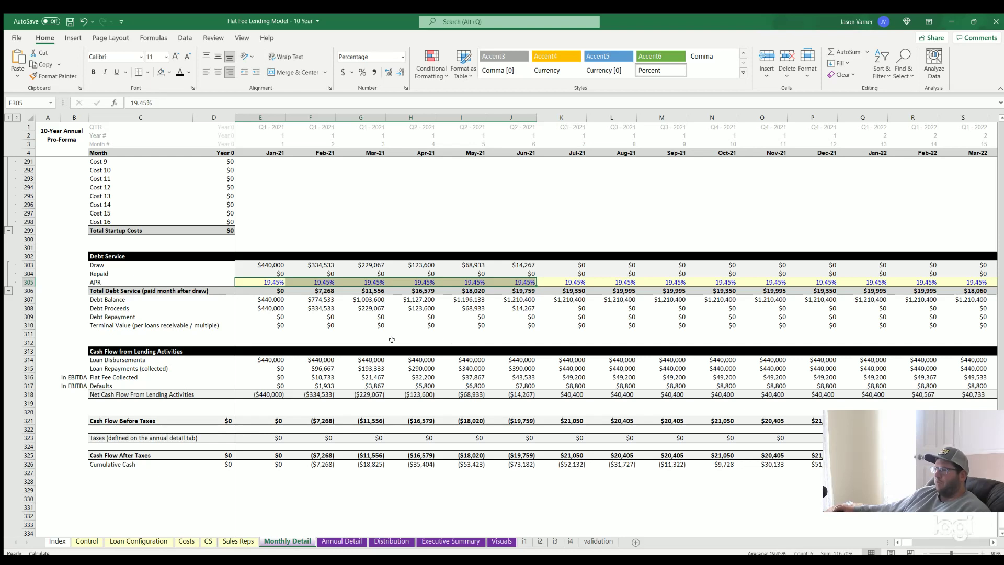
# Compare the February and March 2021 total debt service with the January loan disbursement and the monthly draws
pyautogui.press('Down')
pyautogui.click(325, 288)
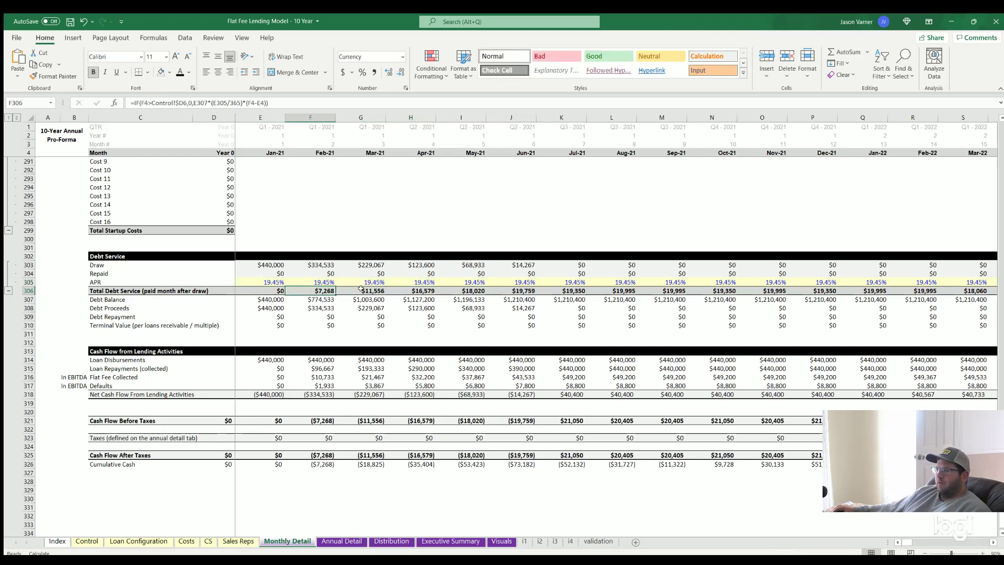
pyautogui.click(361, 288)
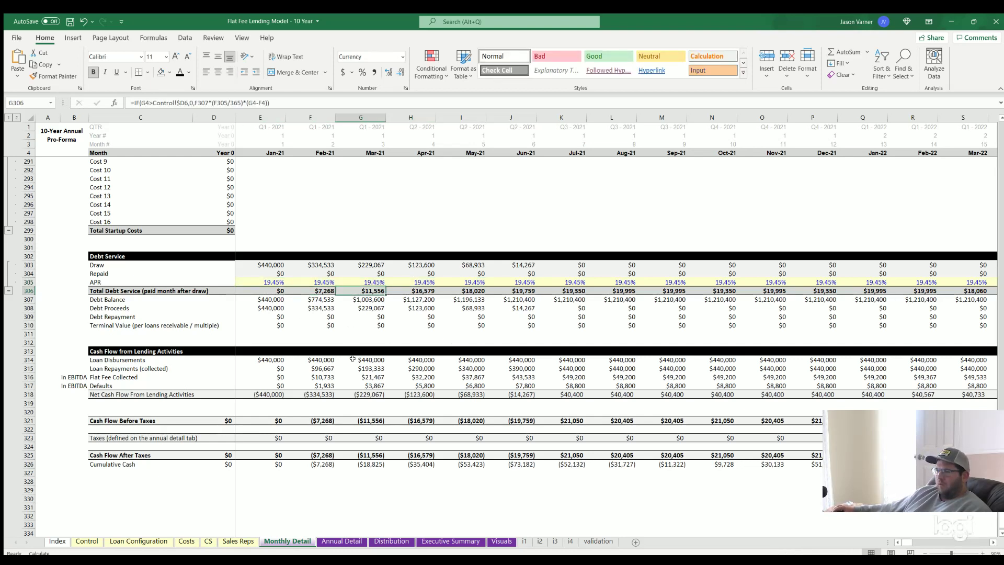
pyautogui.click(266, 360)
pyautogui.click(267, 290)
pyautogui.moveTo(267, 283); pyautogui.dragTo(369, 265)
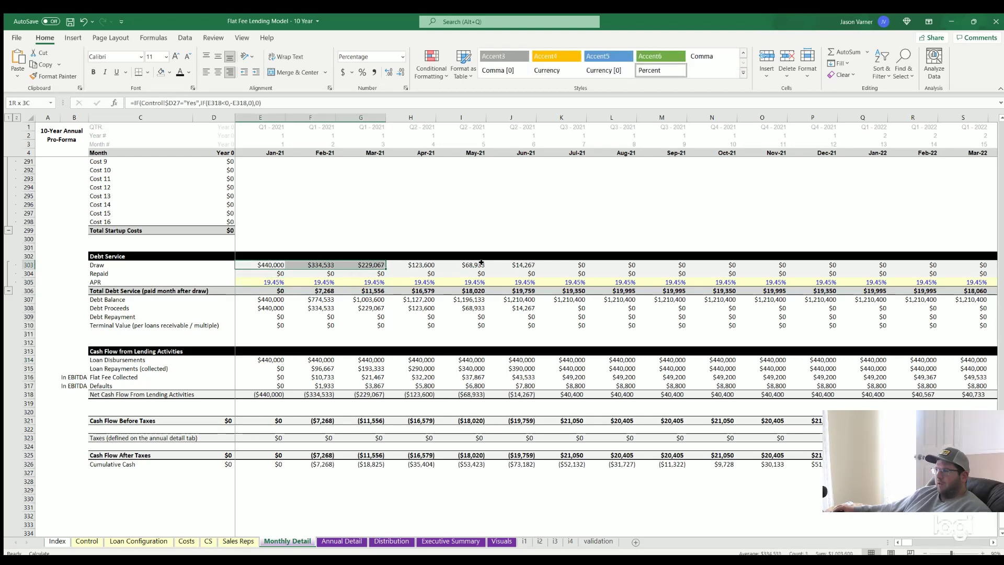
pyautogui.moveTo(481, 263); pyautogui.dragTo(504, 264)
# Set "Assume Leverage is Used to Make the Loans?" to No on Control and review the Debt Service rows on Monthly Detail
pyautogui.click(88, 541)
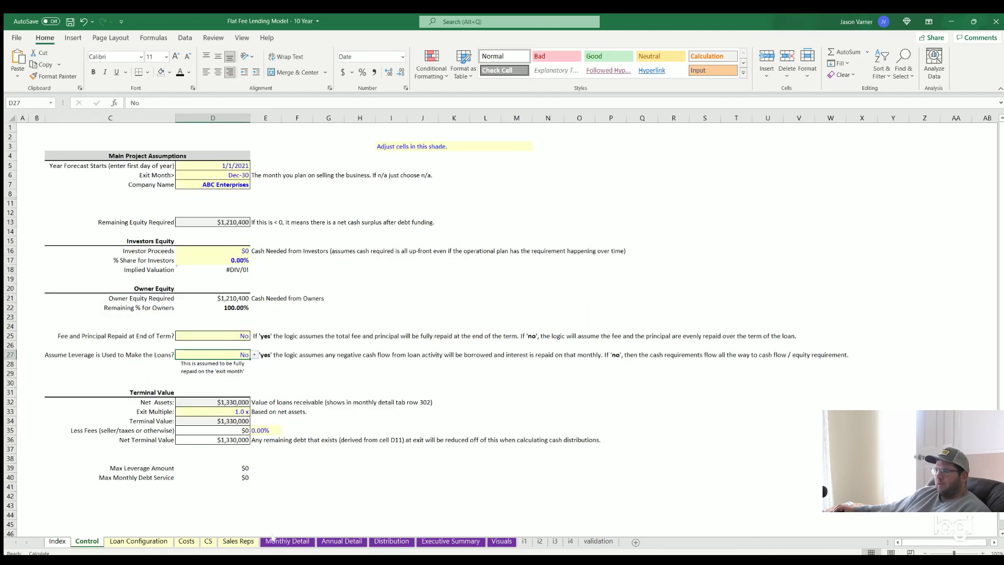
pyautogui.click(287, 541)
pyautogui.click(263, 262)
pyautogui.press('Down')
pyautogui.press('Down')
pyautogui.press('Down')
pyautogui.hotkey('shift', 'Right')
pyautogui.hotkey('shift', 'Right')
pyautogui.hotkey('shift', 'Right')
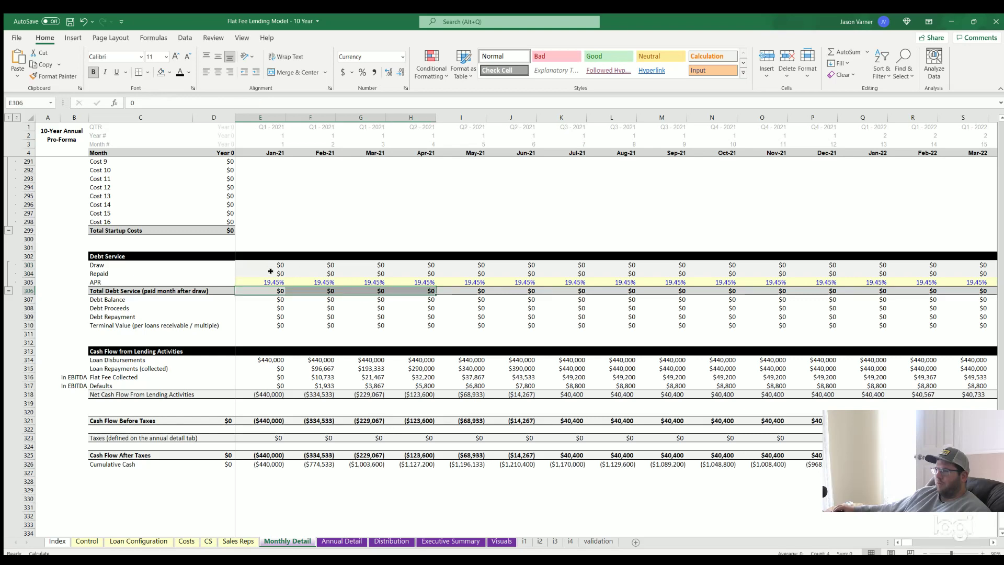
pyautogui.moveTo(279, 266); pyautogui.dragTo(526, 273)
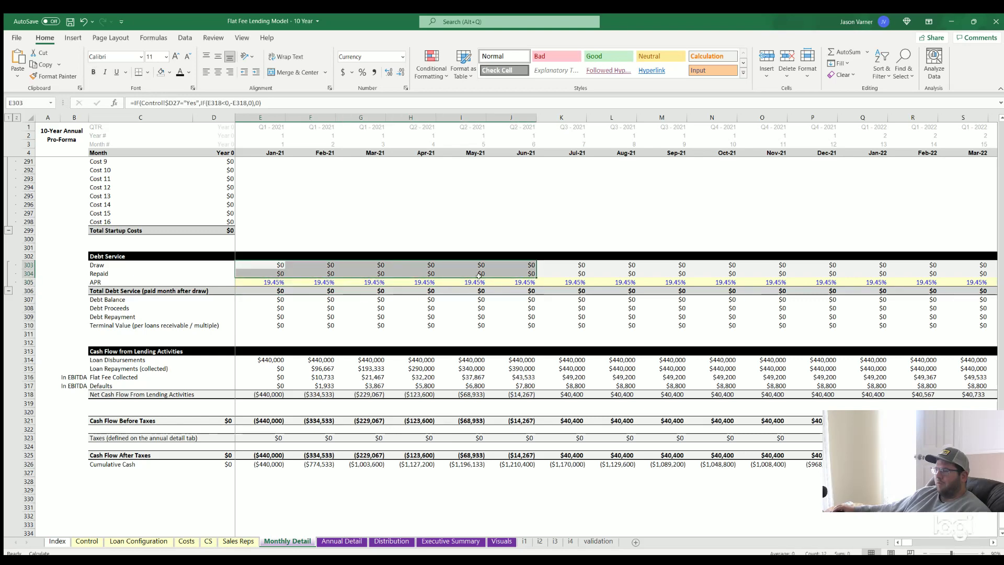
# On the Control sheet, set "Assume Leverage is Used to Make the Loans?" to Yes and compare Remaining Equity Required before and after
pyautogui.click(87, 541)
pyautogui.click(226, 218)
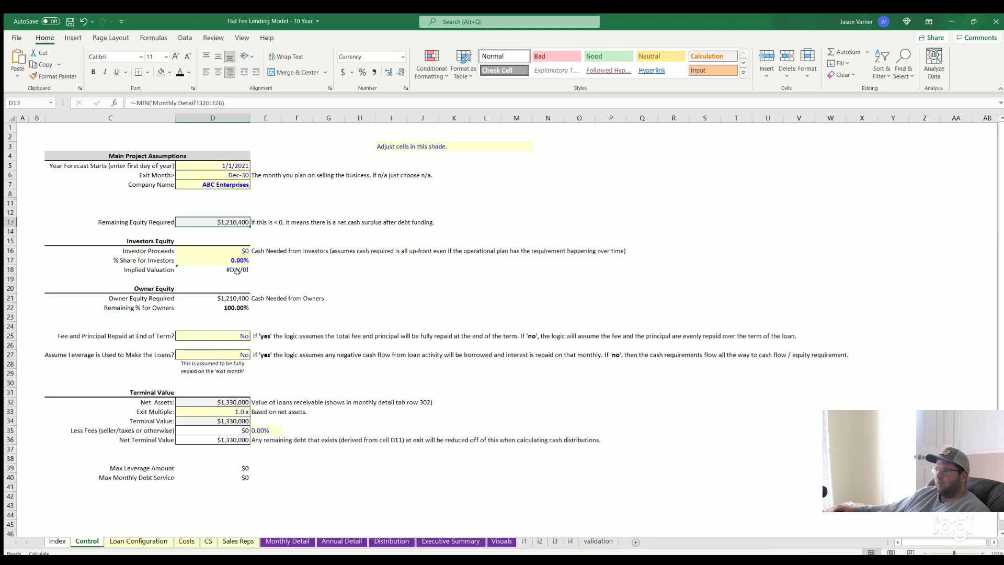
pyautogui.click(233, 354)
pyautogui.click(254, 355)
pyautogui.click(229, 363)
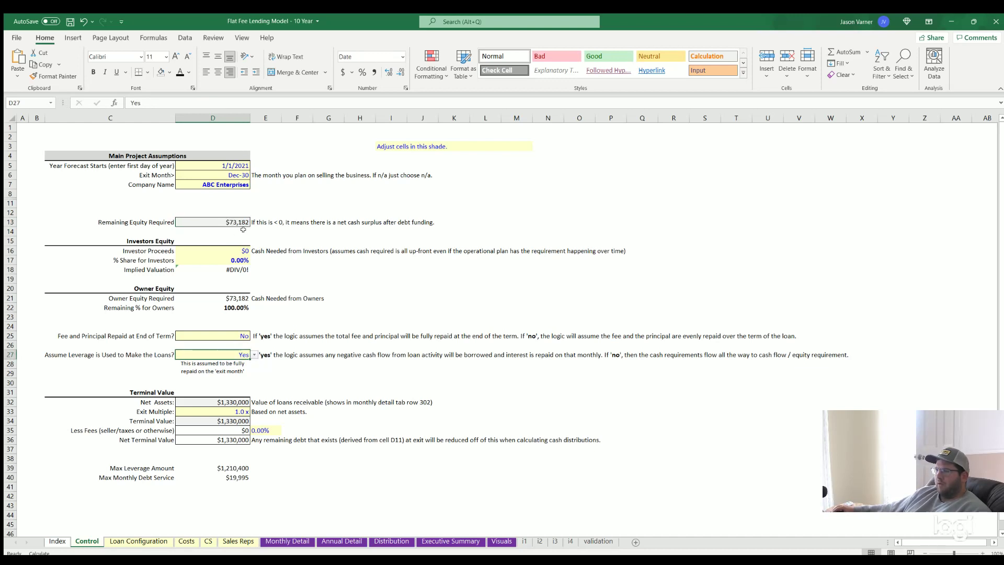
pyautogui.click(225, 219)
# Switch "Assume Leverage is Used to Make the Loans?" back to No and check Remaining Equity Required
pyautogui.click(235, 352)
pyautogui.click(254, 354)
pyautogui.click(230, 371)
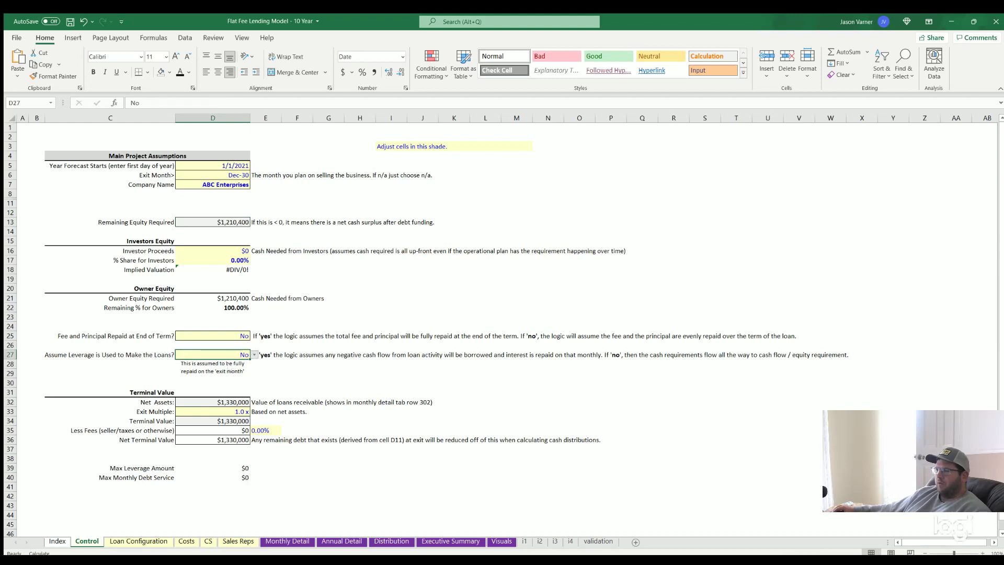
pyautogui.click(217, 220)
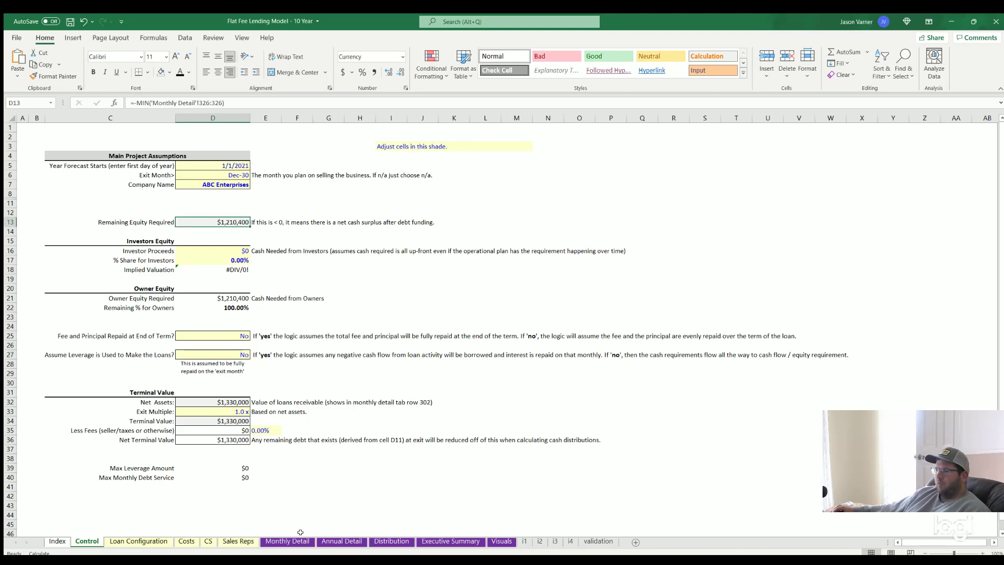
# Review the Project IRR and the ten years of Project DCF values without leverage on the Distribution sheet
pyautogui.click(341, 541)
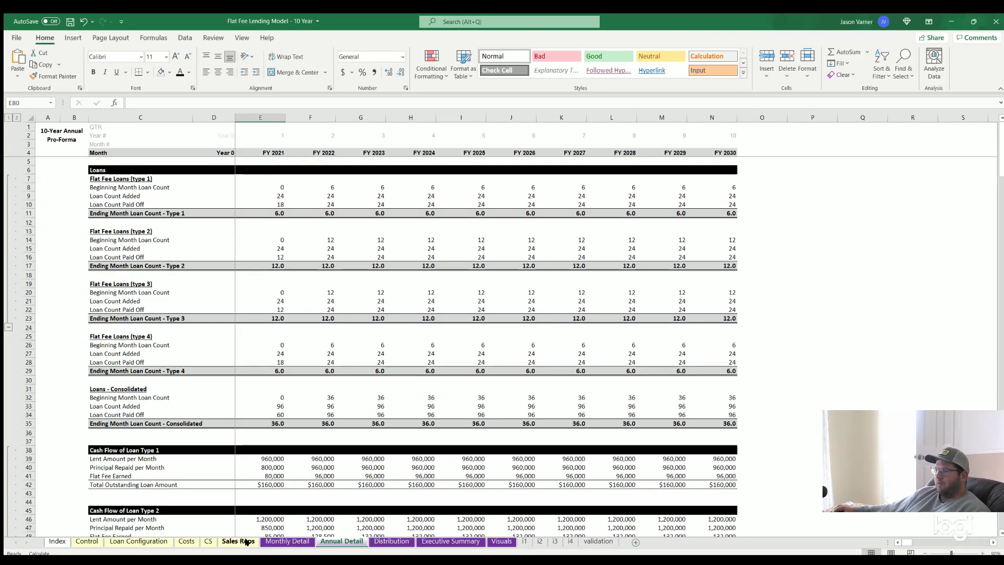
pyautogui.click(391, 541)
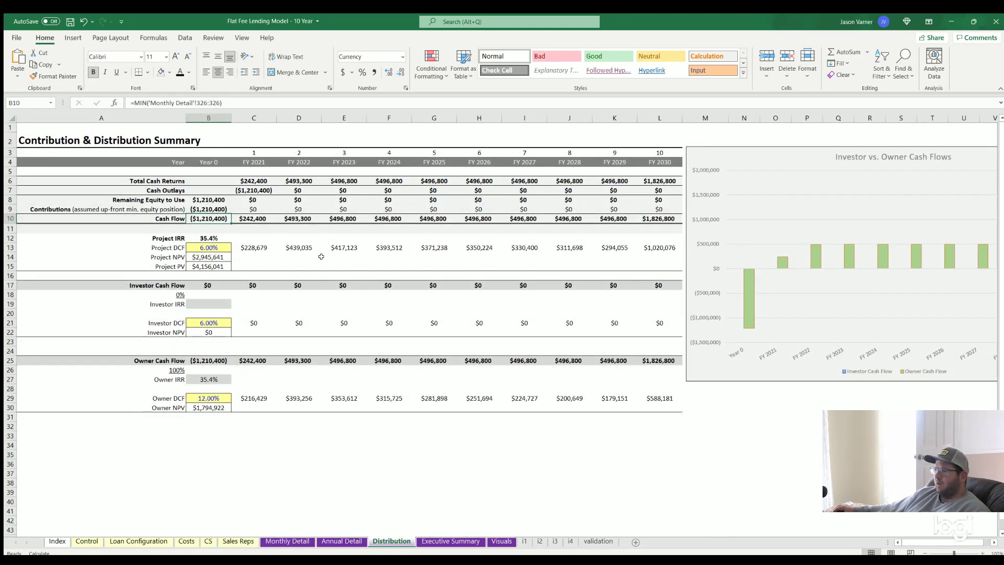
pyautogui.moveTo(658, 246); pyautogui.dragTo(239, 247)
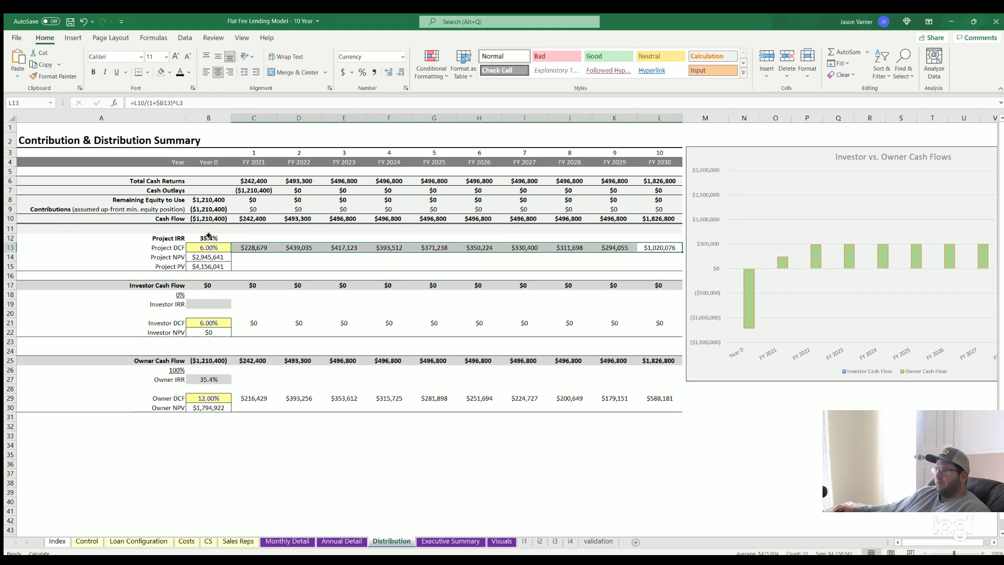
pyautogui.click(208, 237)
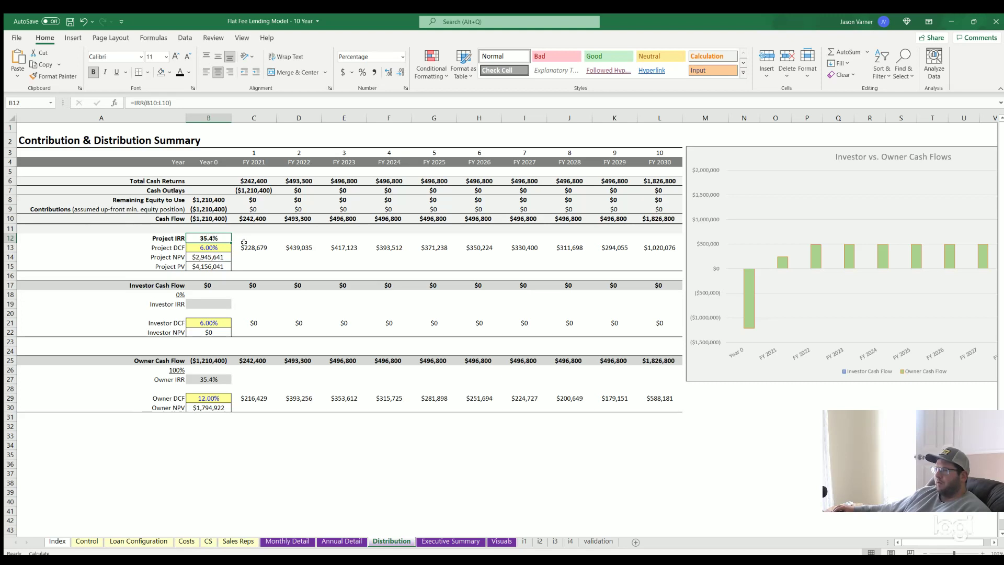
pyautogui.click(650, 244)
pyautogui.press('Left')
pyautogui.press('Left')
pyautogui.click(672, 246)
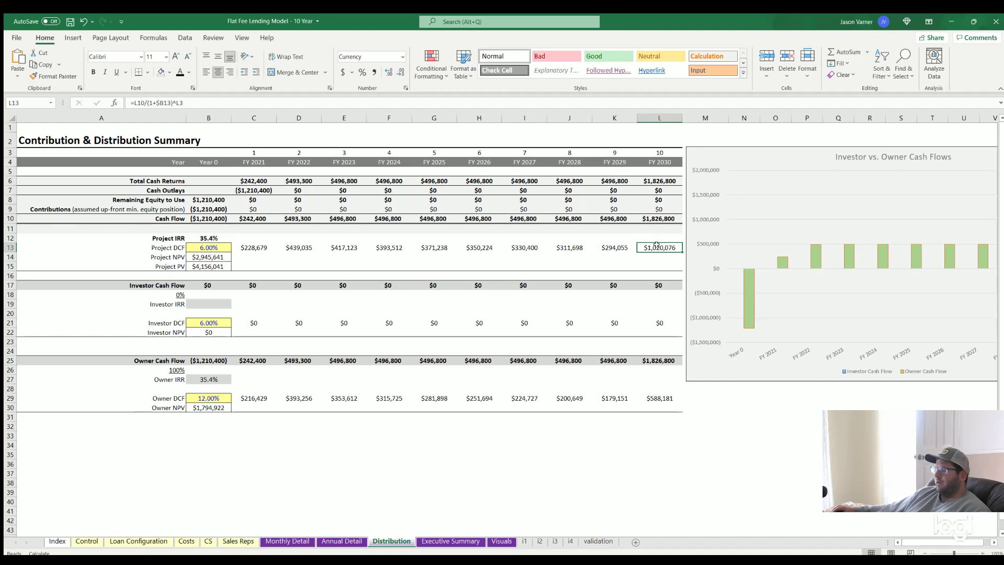
# Set "Assume Leverage is Used to Make the Loans?" to Yes on the Control sheet
pyautogui.click(87, 541)
pyautogui.click(233, 334)
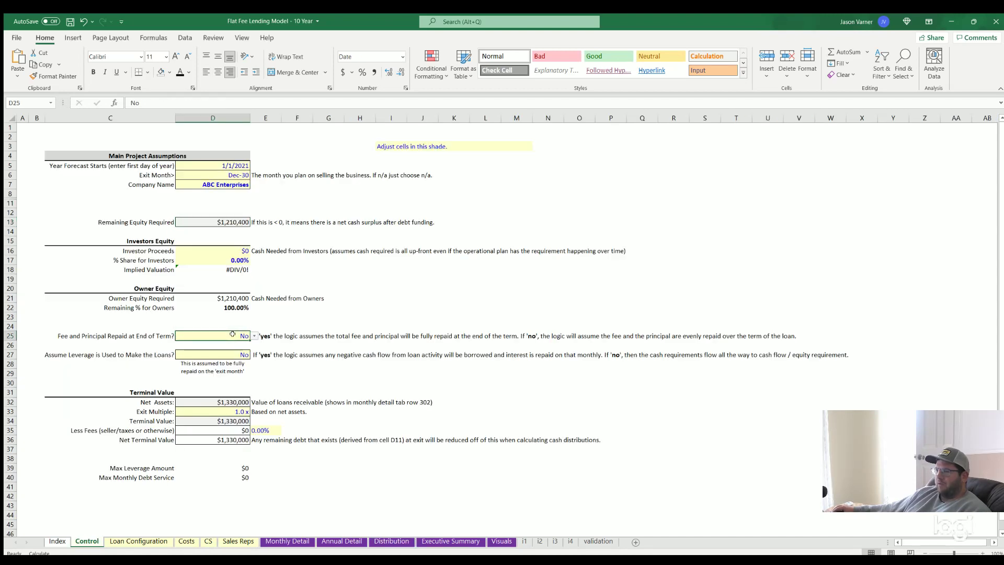
pyautogui.click(238, 354)
pyautogui.click(254, 356)
pyautogui.click(238, 364)
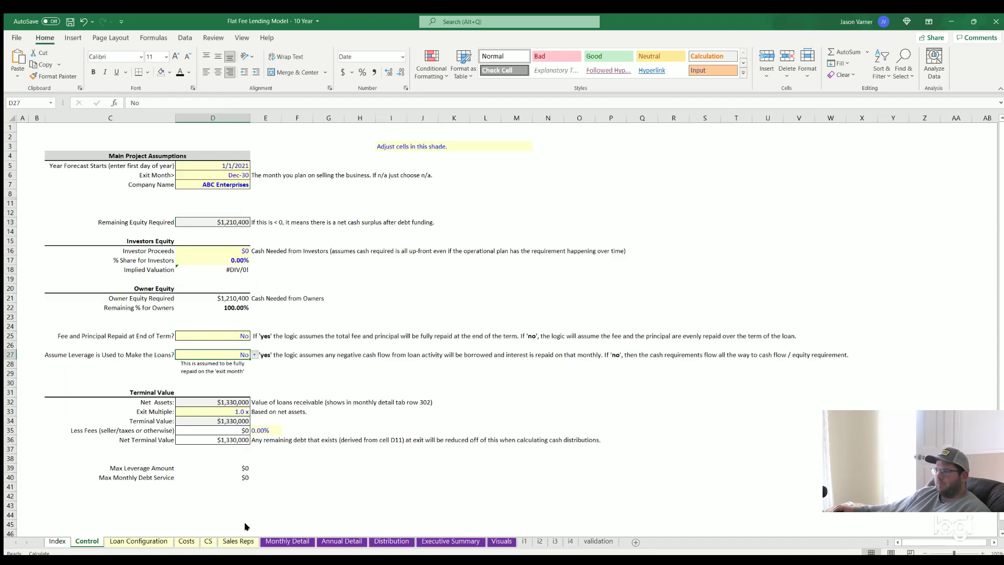
# Review the leveraged Project IRR and the FY 2021 to FY 2030 Project DCF values on the Distribution sheet
pyautogui.click(391, 541)
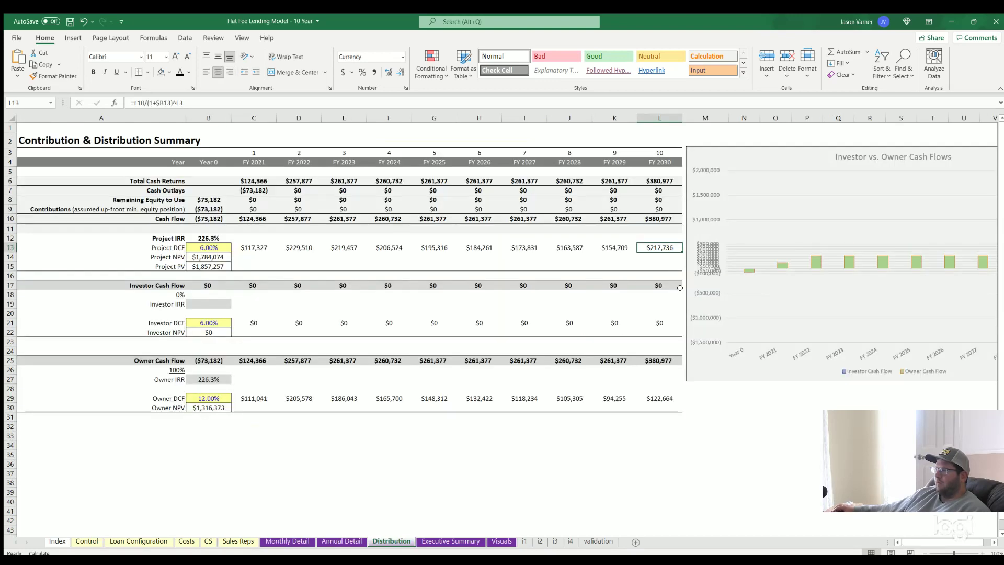
pyautogui.click(211, 236)
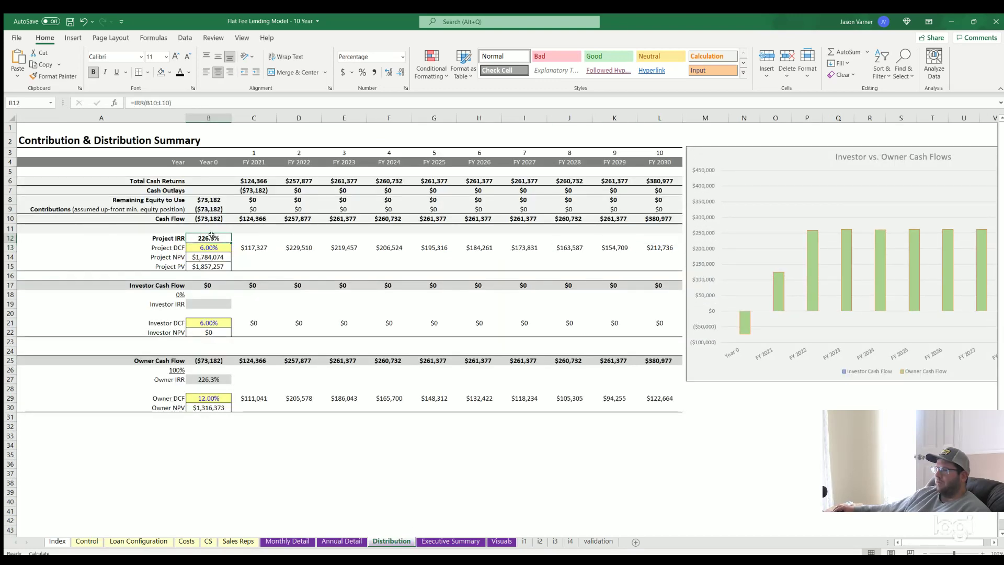
pyautogui.click(243, 247)
pyautogui.hotkey('shift', 'Right')
pyautogui.hotkey('shift', 'Right')
pyautogui.hotkey('shift', 'Right')
pyautogui.hotkey('shift', 'Right')
pyautogui.hotkey('shift', 'Right')
pyautogui.hotkey('shift', 'Right')
pyautogui.hotkey('shift', 'Right')
pyautogui.hotkey('shift', 'Right')
pyautogui.hotkey('shift', 'Right')
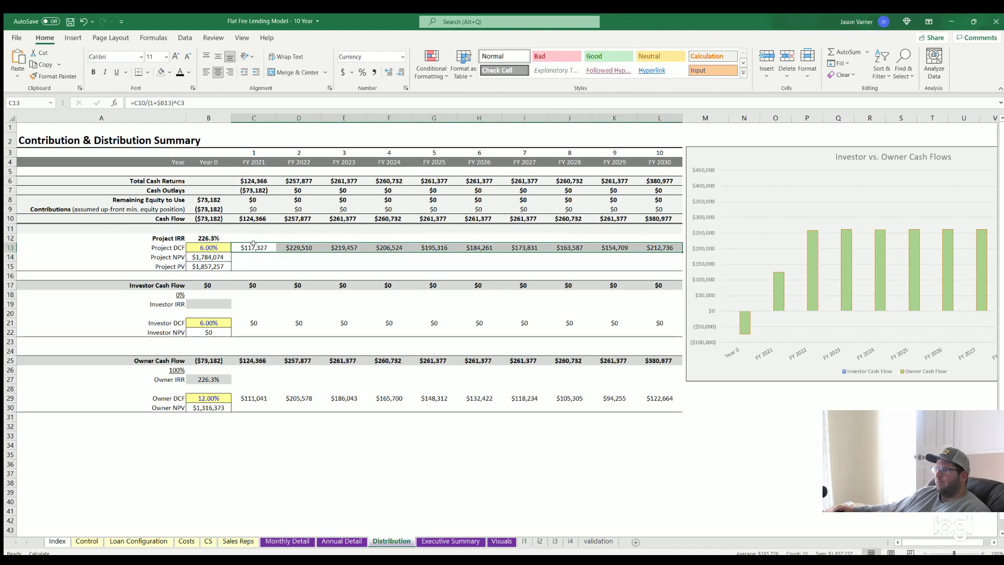
pyautogui.click(253, 244)
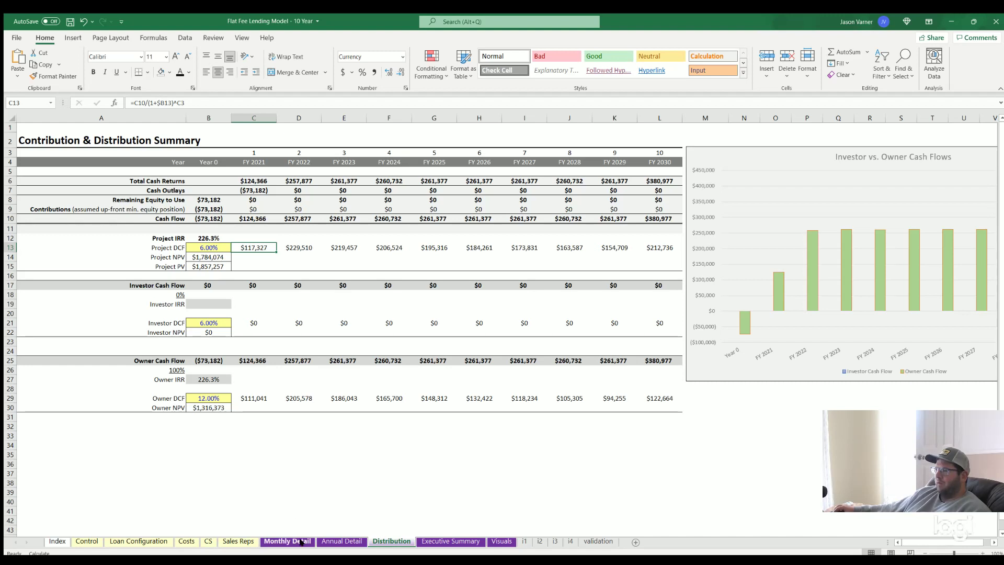
pyautogui.press('Right')
pyautogui.press('Right')
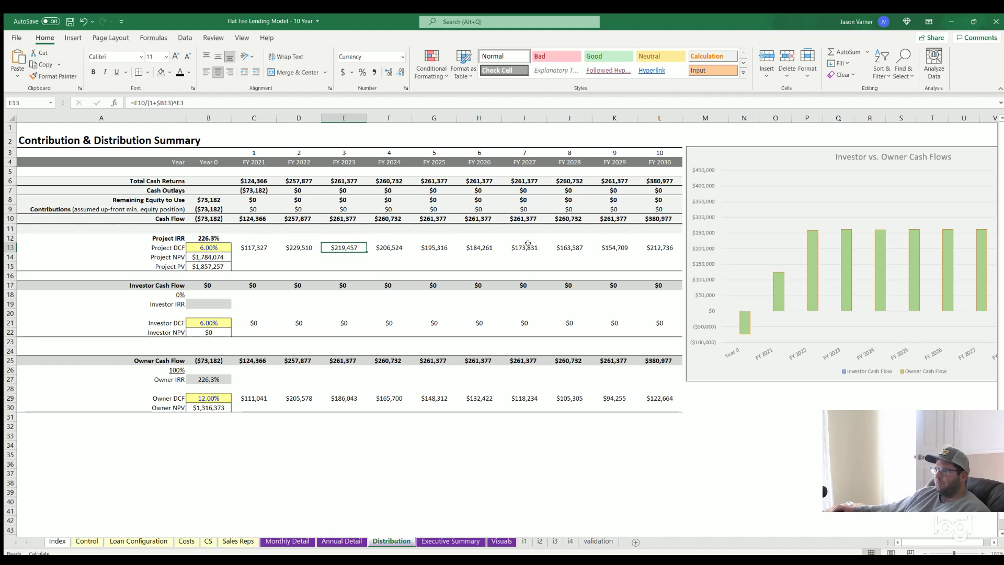
# Revisit the Debt Service section and the monthly loan counts by type on Monthly Detail
pyautogui.click(281, 542)
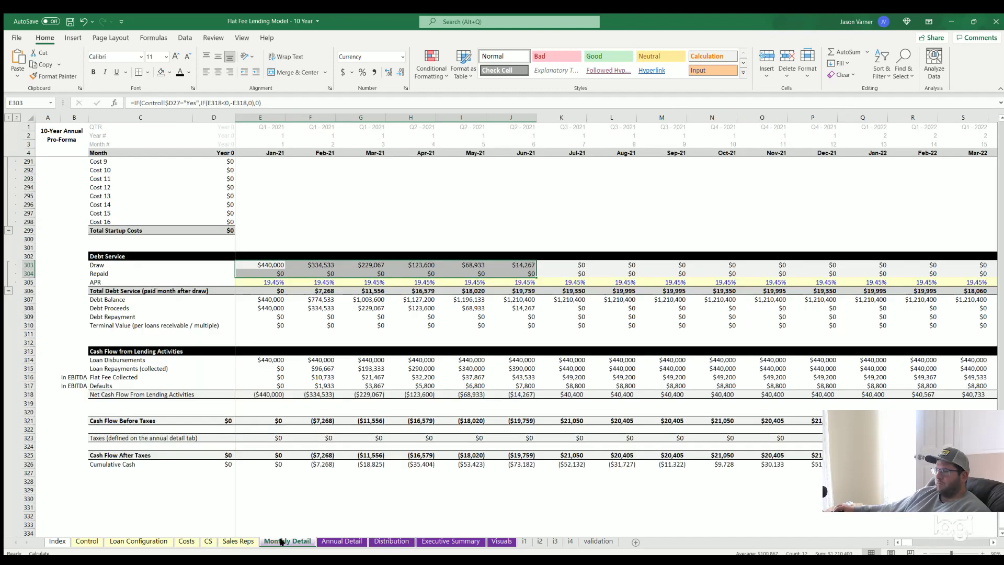
pyautogui.click(310, 509)
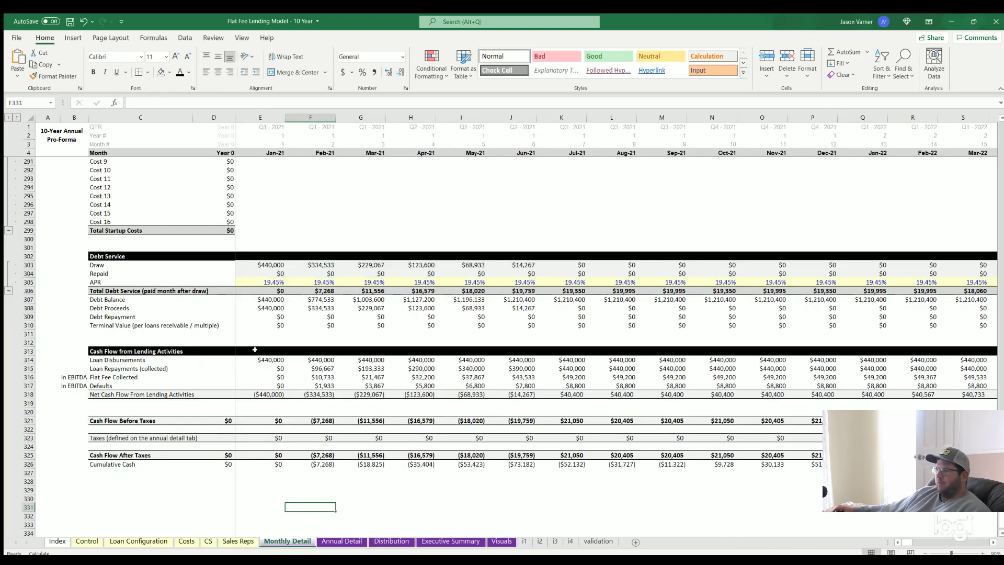
pyautogui.scroll(20, 252, 426)
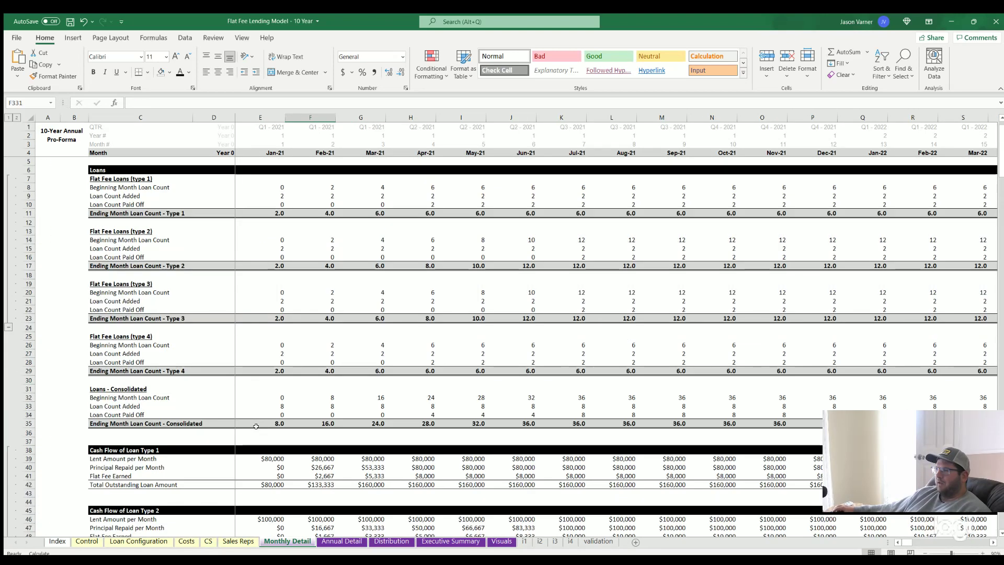
# Glance at the Sales Reps sheet and look over the four loan types and average default rate on Loan Configuration
pyautogui.click(238, 542)
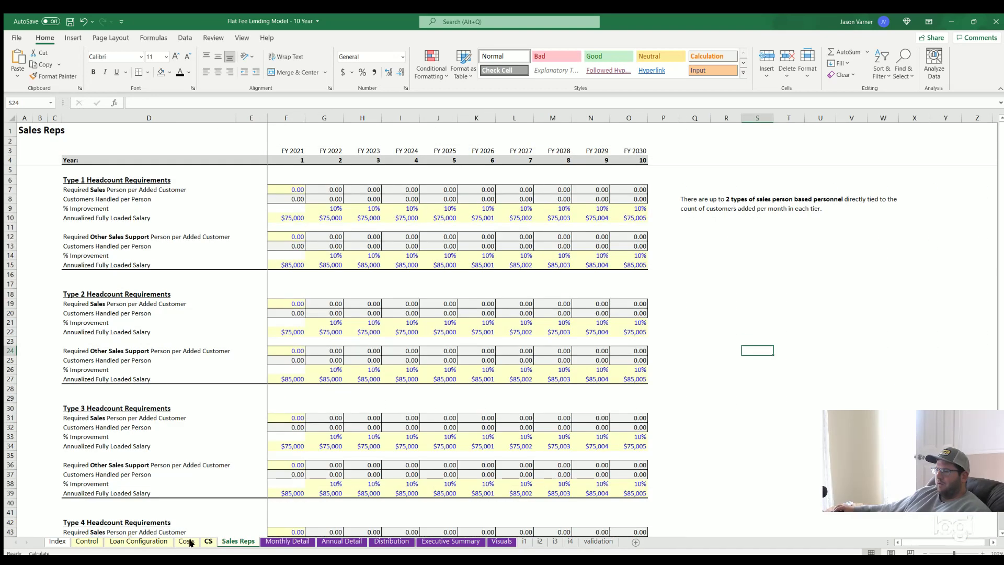
pyautogui.click(137, 541)
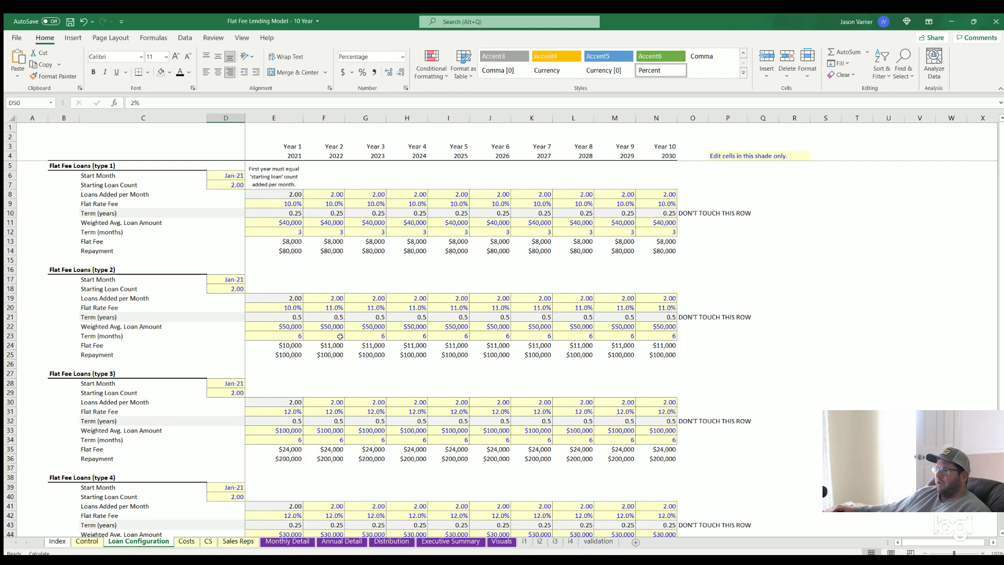
pyautogui.scroll(-4, 322, 392)
pyautogui.scroll(4, 314, 396)
pyautogui.scroll(-4, 271, 489)
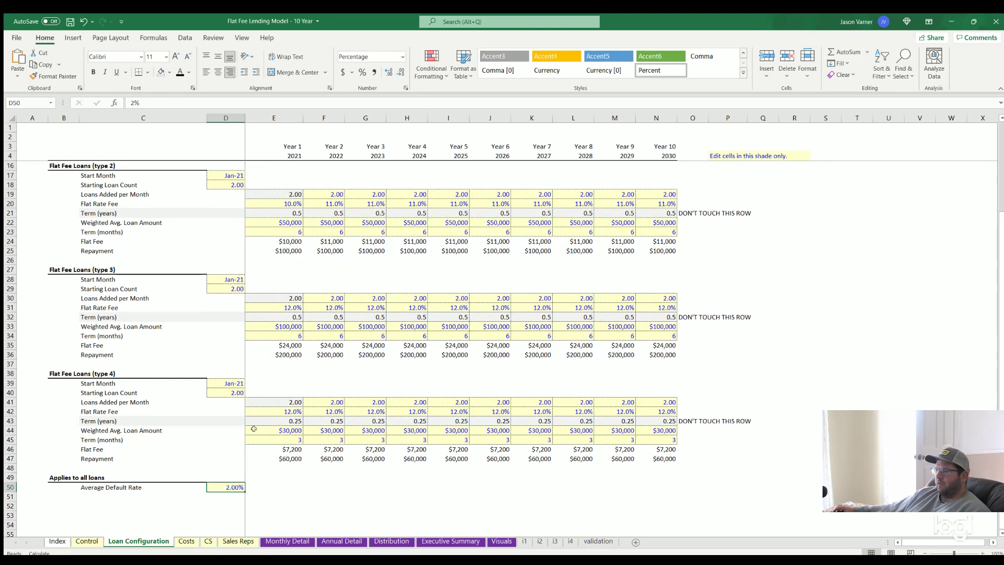
# Recheck the end-of-term repayment and leverage settings on the Control sheet and return to Loan Configuration
pyautogui.click(87, 541)
pyautogui.click(220, 335)
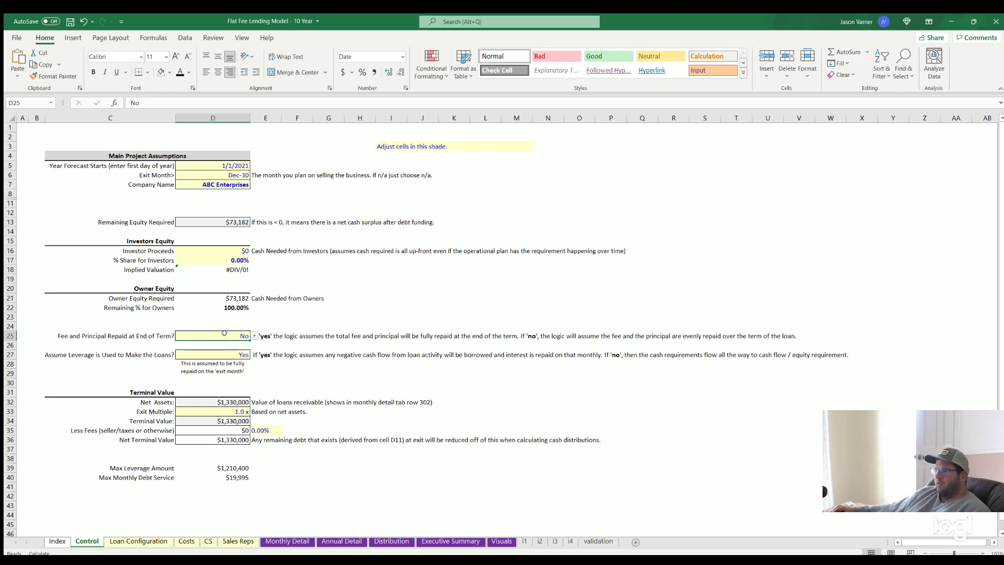
pyautogui.click(217, 354)
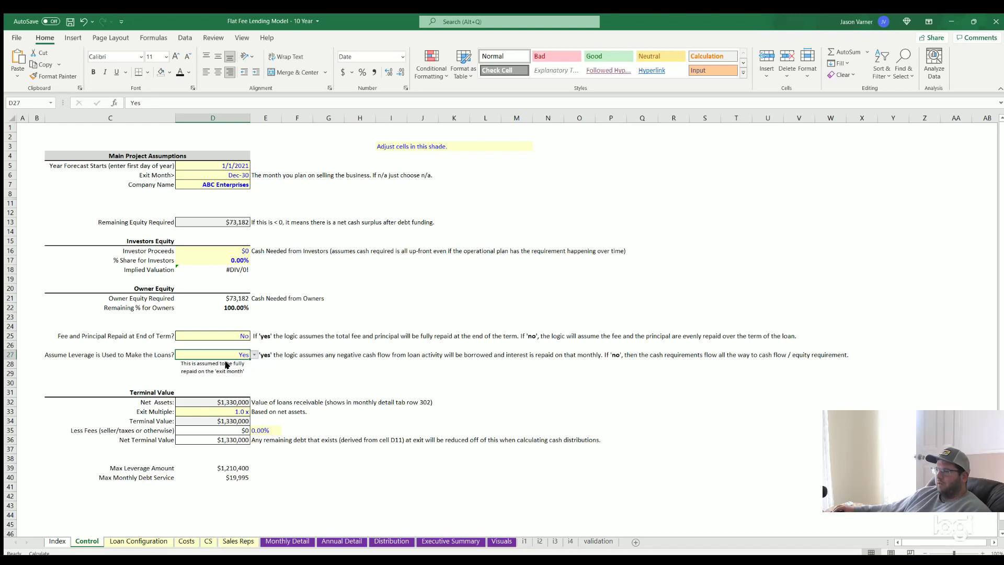
pyautogui.click(278, 365)
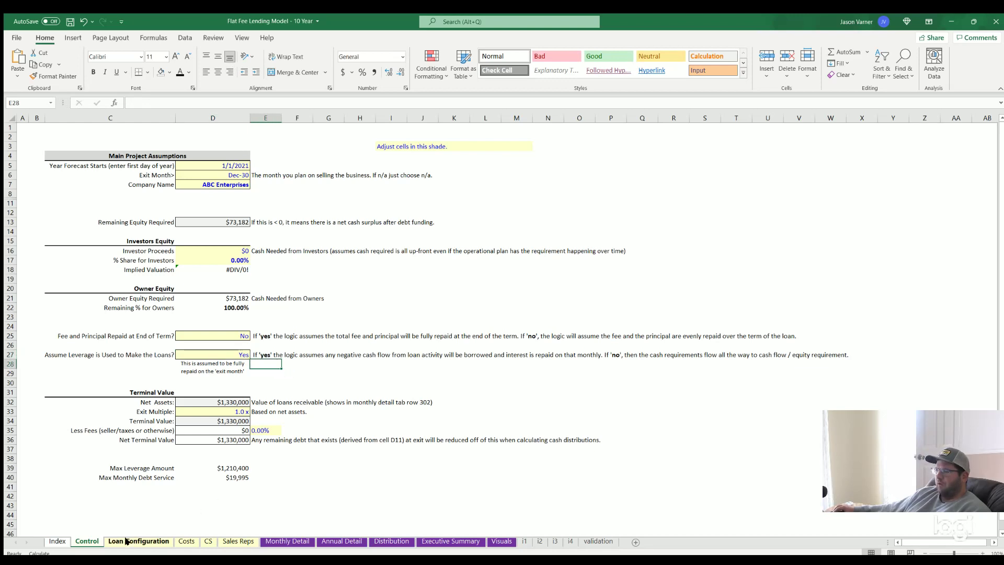
pyautogui.click(162, 541)
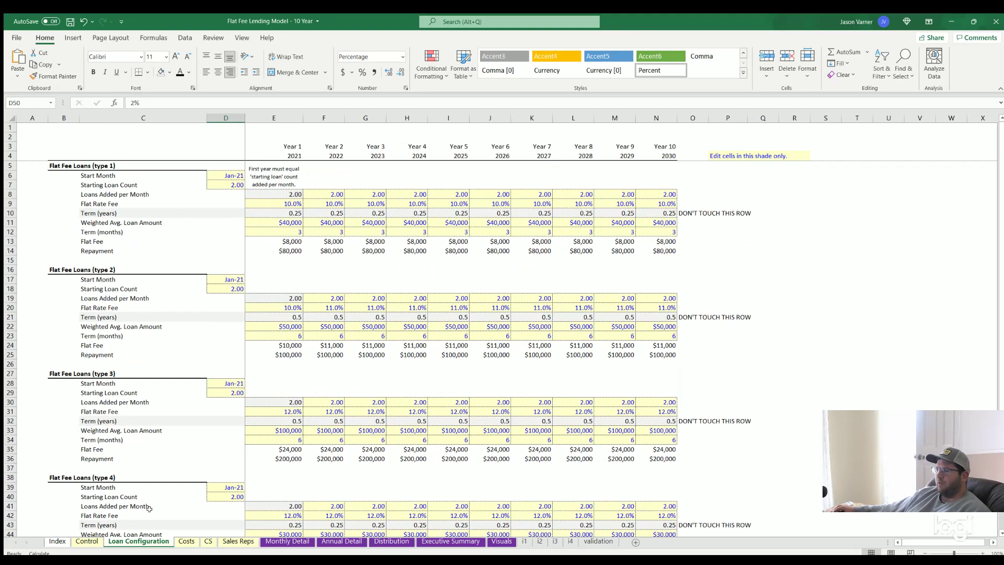
# Open the Costs sheet and look over the fixed monthly S&M and G&A costs by start month and year
pyautogui.click(187, 541)
pyautogui.scroll(20, 178, 480)
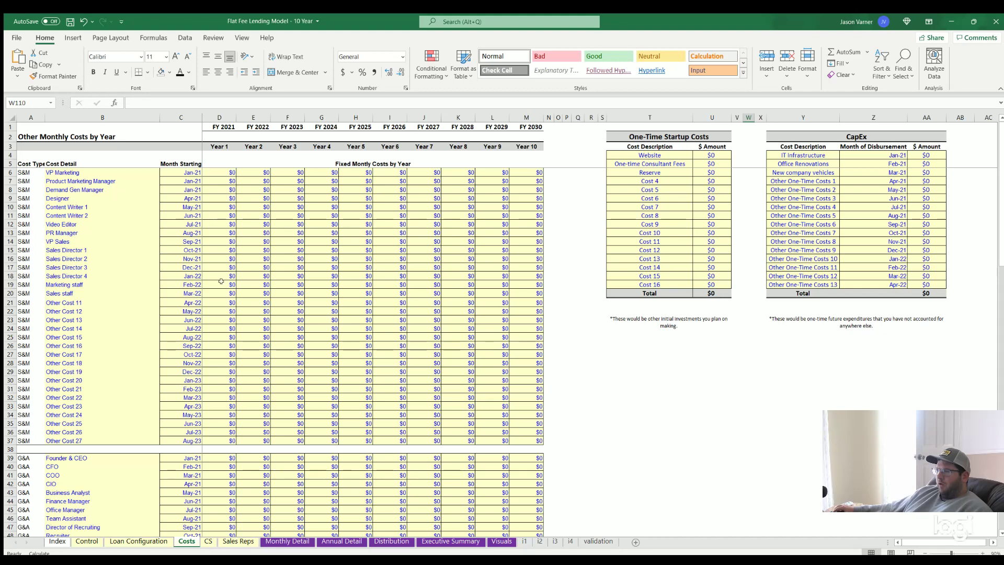
pyautogui.moveTo(186, 172); pyautogui.dragTo(528, 441)
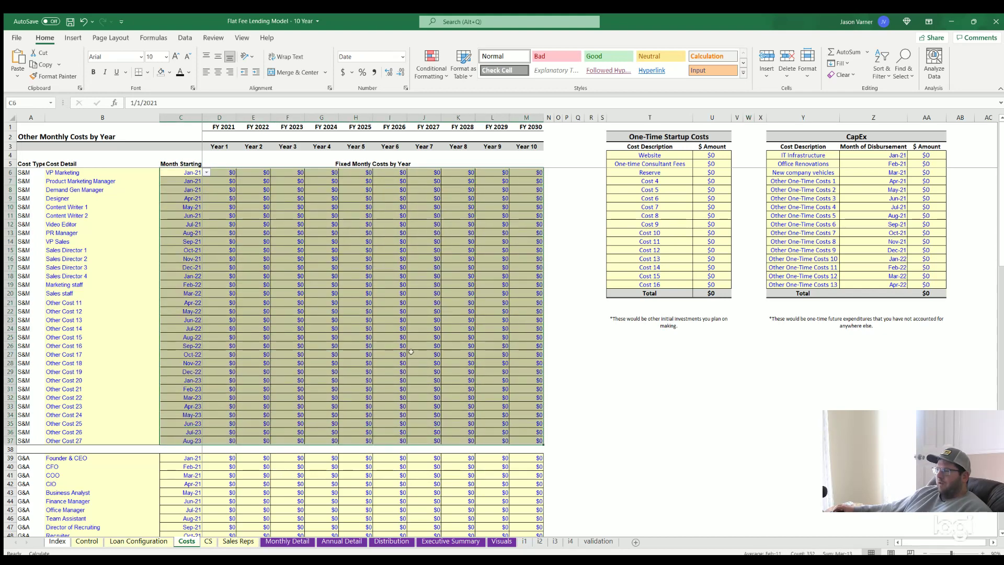
pyautogui.click(310, 334)
pyautogui.moveTo(187, 173); pyautogui.dragTo(533, 441)
pyautogui.scroll(-11, 293, 349)
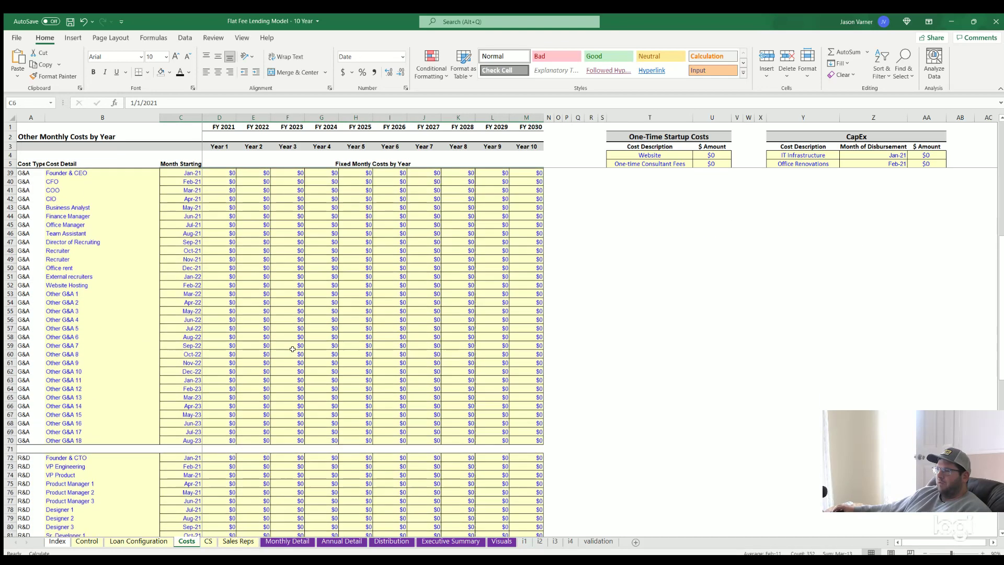
pyautogui.scroll(7, 292, 349)
pyautogui.click(225, 285)
pyautogui.press('Right')
# Examine the G&A costs defined as a percentage of total monthly revenue on the Costs sheet
pyautogui.scroll(-20, 214, 284)
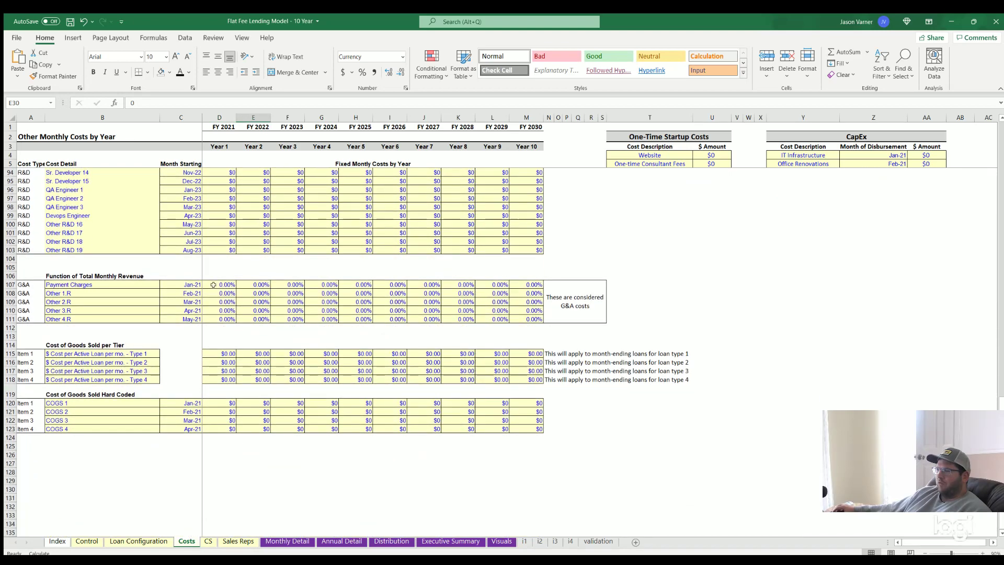
pyautogui.moveTo(223, 290); pyautogui.dragTo(515, 315)
pyautogui.click(322, 292)
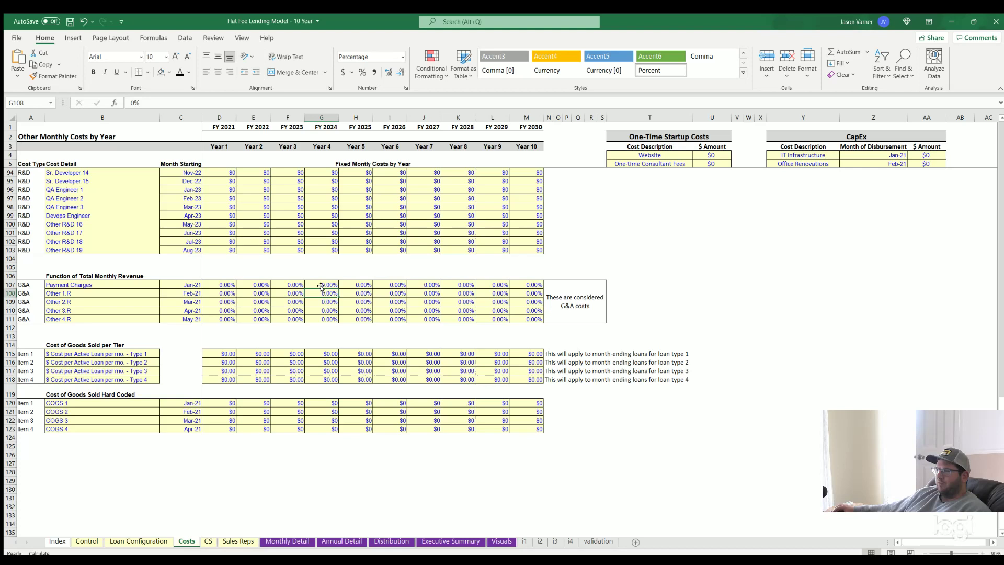
# Examine the per-tier cost of goods sold inputs per active loan, starting with the Type 1 row
pyautogui.click(213, 351)
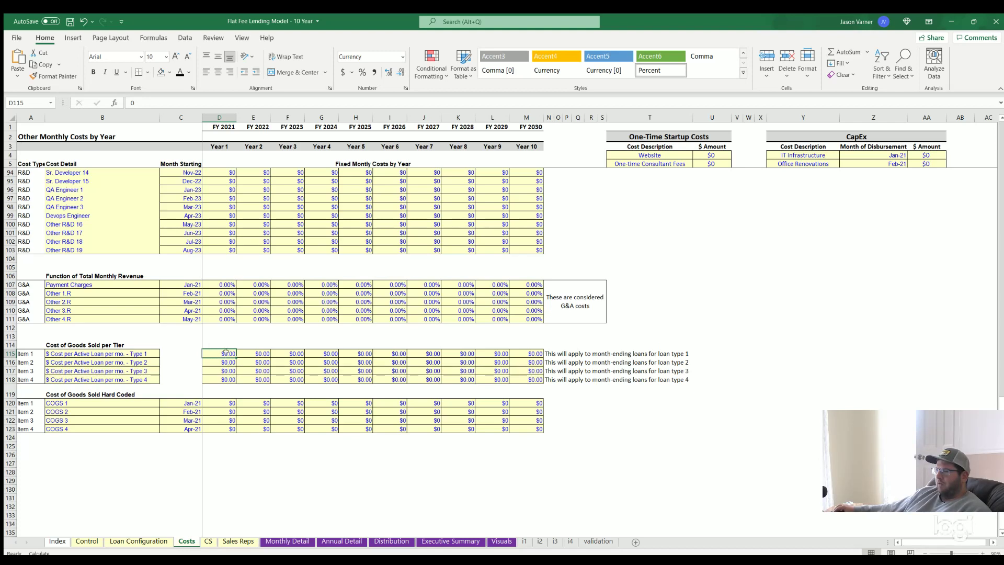
pyautogui.click(104, 353)
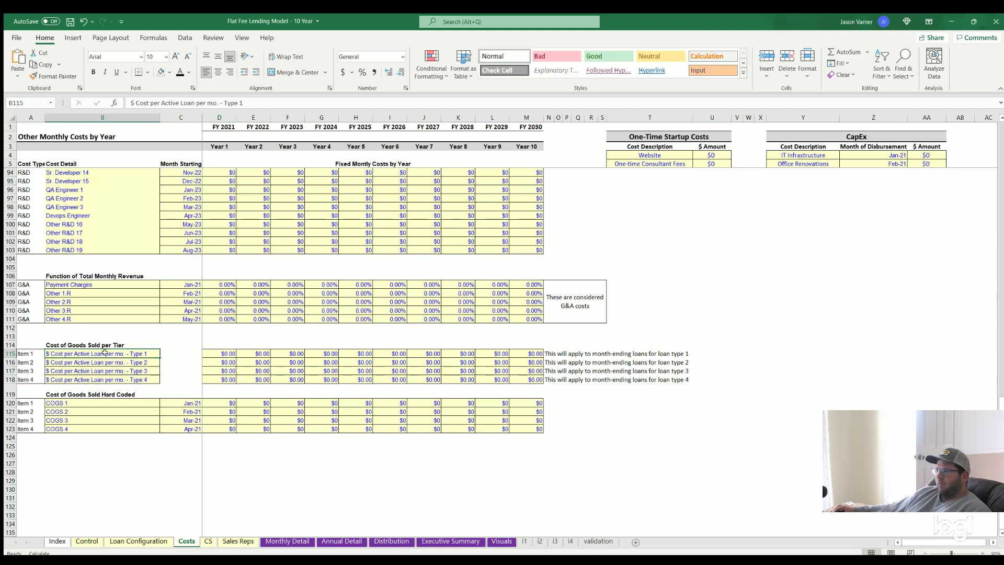
pyautogui.click(218, 351)
# Review the hard-coded cost of goods sold items COGS 1 to COGS 4 and their yearly amounts
pyautogui.click(220, 401)
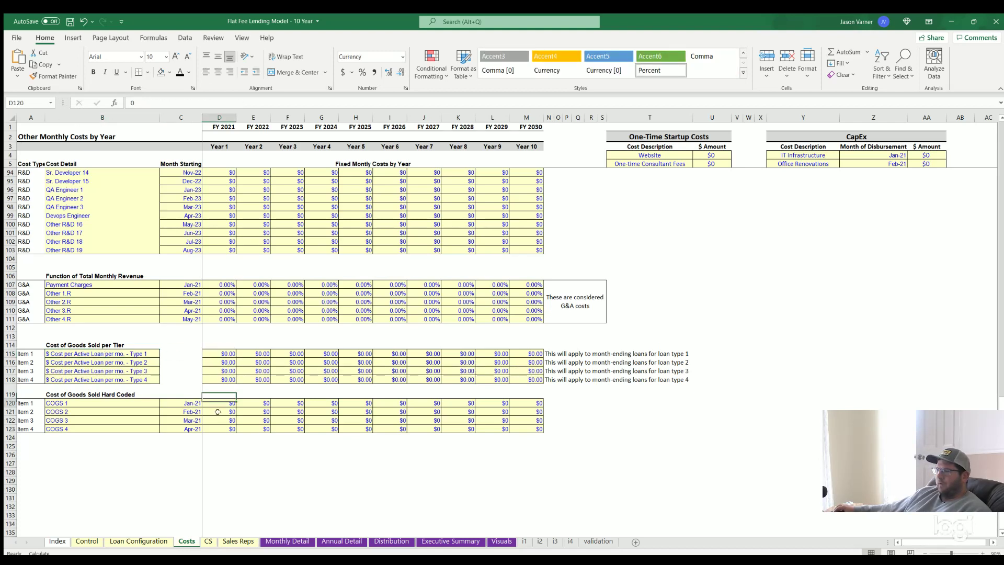
pyautogui.moveTo(83, 402); pyautogui.dragTo(84, 429)
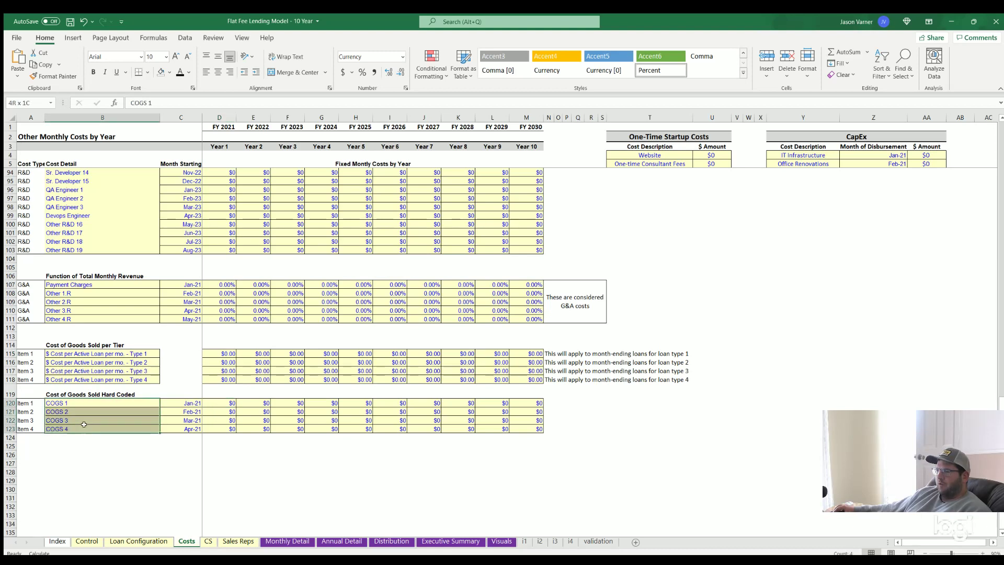
pyautogui.click(220, 403)
pyautogui.press('Down')
pyautogui.press('Down')
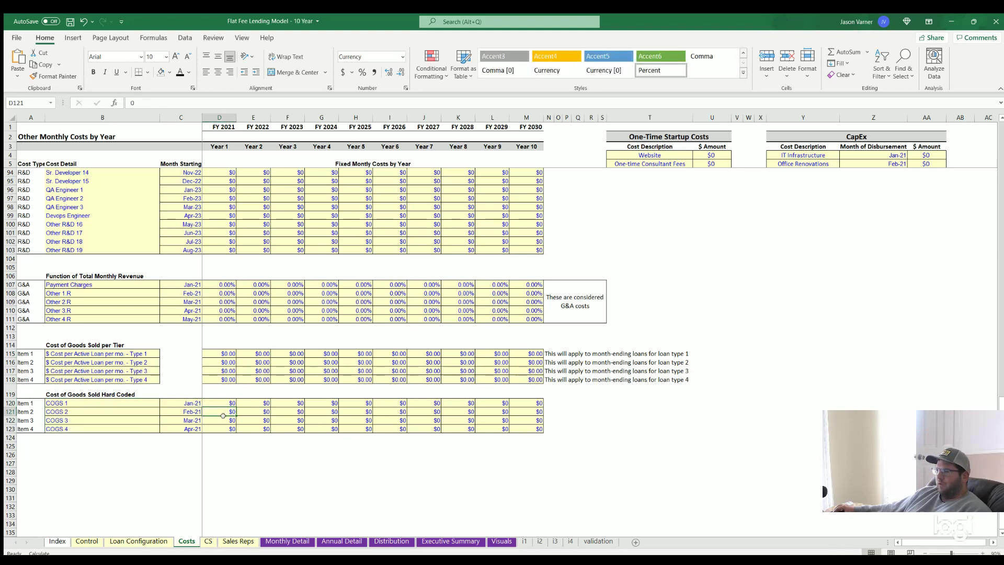
pyautogui.click(221, 400)
pyautogui.moveTo(21, 403); pyautogui.dragTo(24, 428)
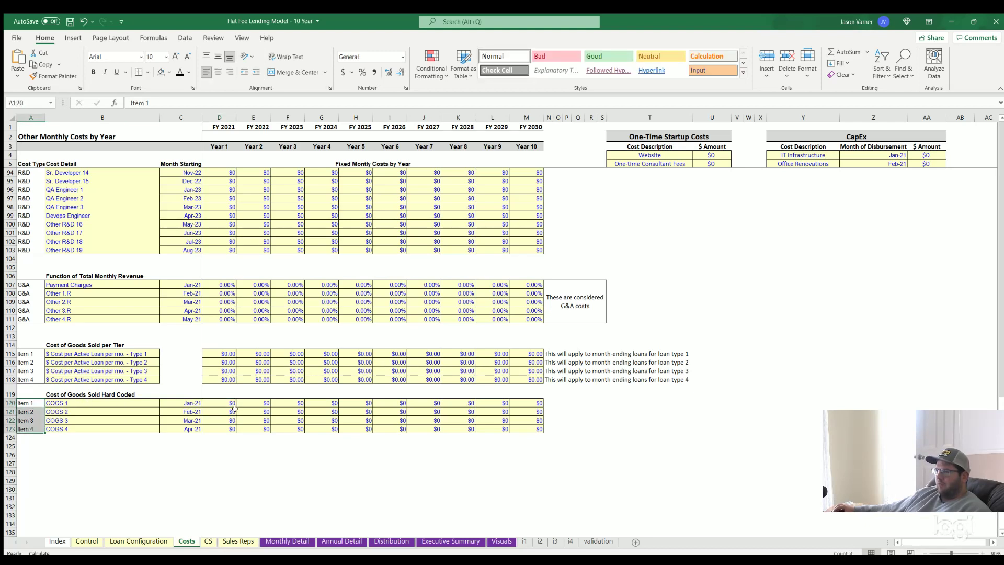
pyautogui.click(227, 400)
pyautogui.press('Right')
pyautogui.press('Right')
pyautogui.press('Right')
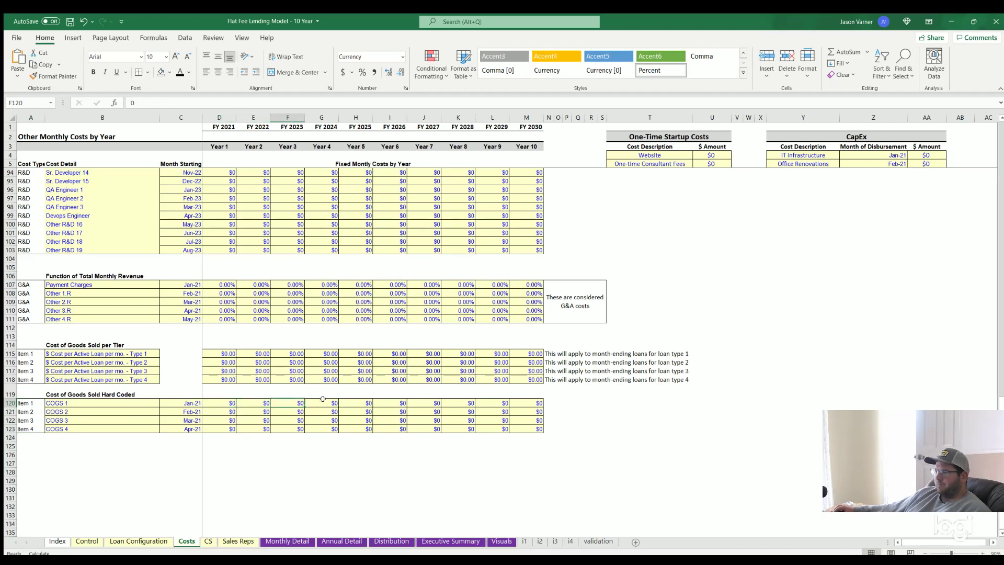
# Review the amount columns of the One-Time Startup Costs and CapEx tables on the Costs sheet
pyautogui.scroll(20, 361, 388)
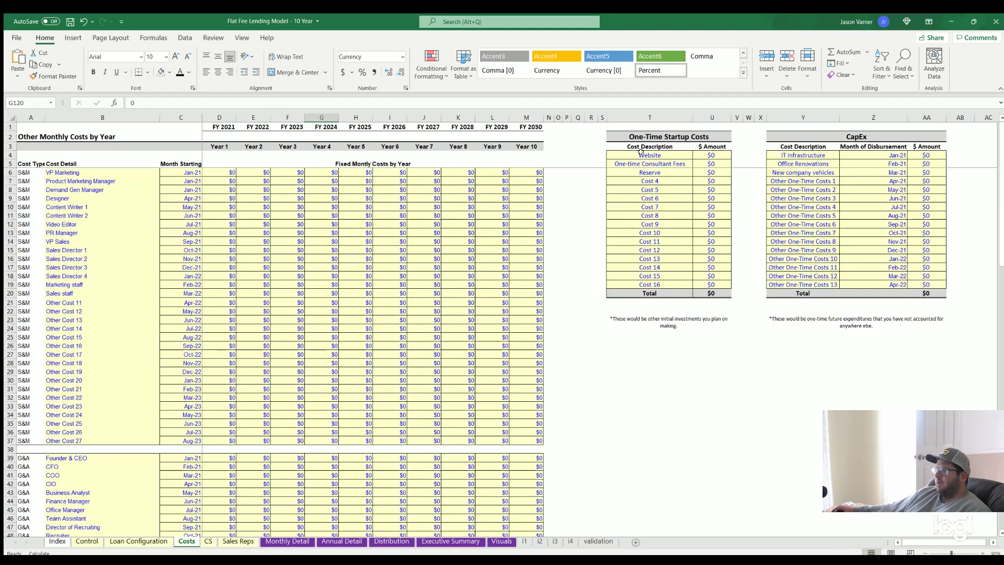
pyautogui.moveTo(711, 155); pyautogui.dragTo(711, 285)
pyautogui.moveTo(926, 155); pyautogui.dragTo(921, 278)
pyautogui.moveTo(926, 155); pyautogui.dragTo(926, 284)
pyautogui.moveTo(710, 154); pyautogui.dragTo(711, 284)
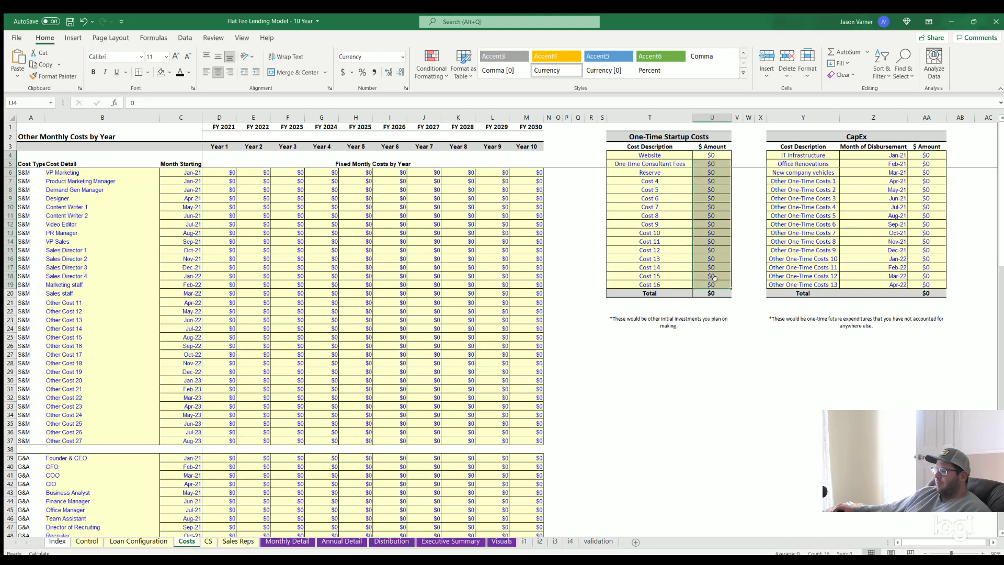
pyautogui.moveTo(710, 155); pyautogui.dragTo(711, 284)
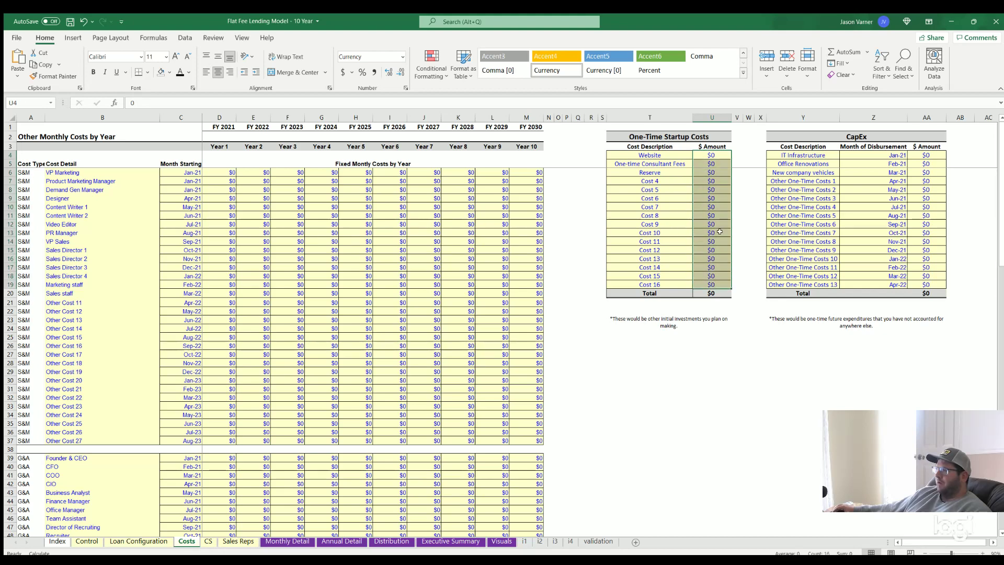
pyautogui.moveTo(710, 155); pyautogui.dragTo(711, 284)
pyautogui.moveTo(707, 155); pyautogui.dragTo(707, 284)
pyautogui.click(705, 266)
pyautogui.moveTo(708, 155); pyautogui.dragTo(648, 276)
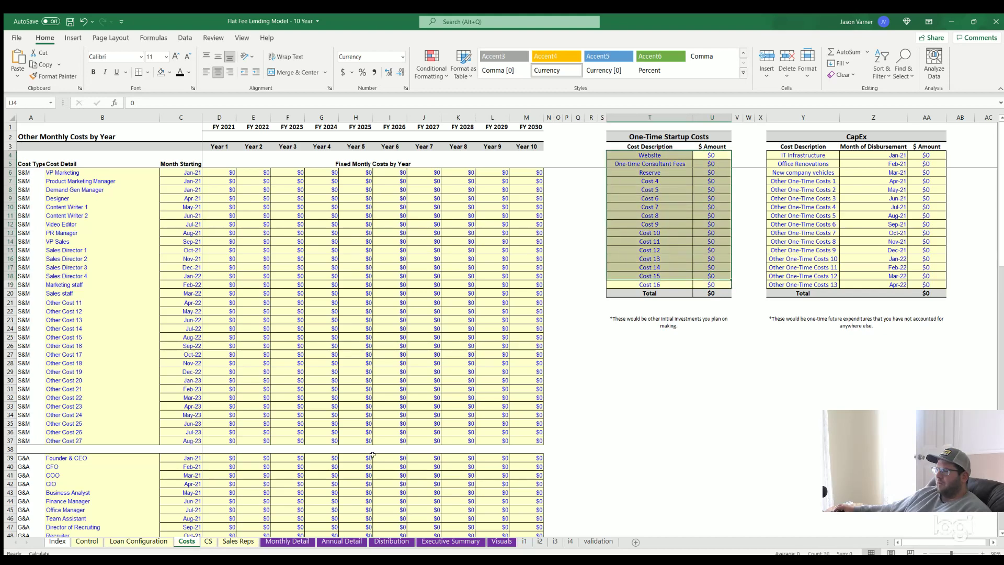
# Glance at the CS and Sales Reps sheets, checking the Type 1 customer support headcount input for FY 2021
pyautogui.click(208, 542)
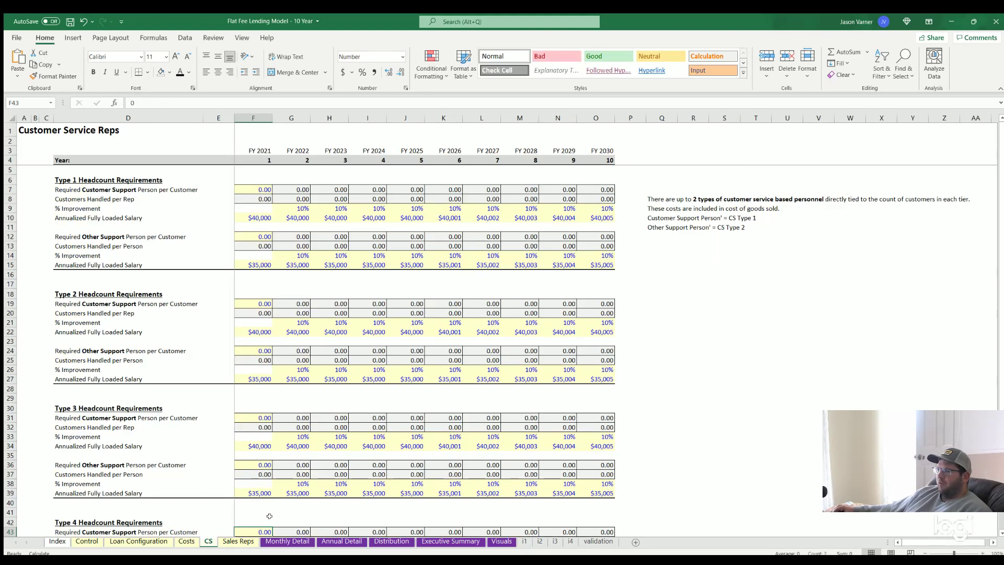
pyautogui.click(234, 542)
pyautogui.click(208, 541)
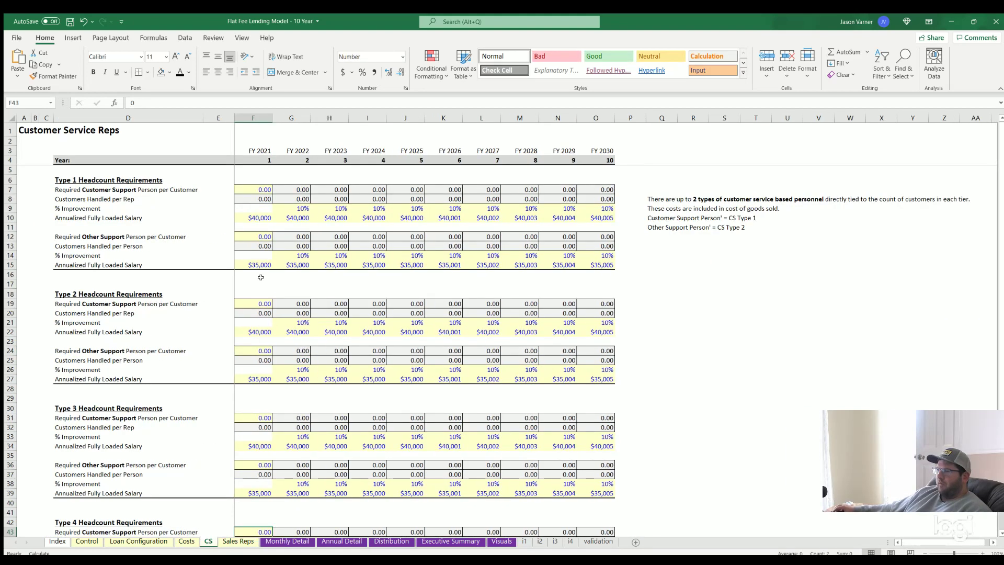
pyautogui.click(257, 188)
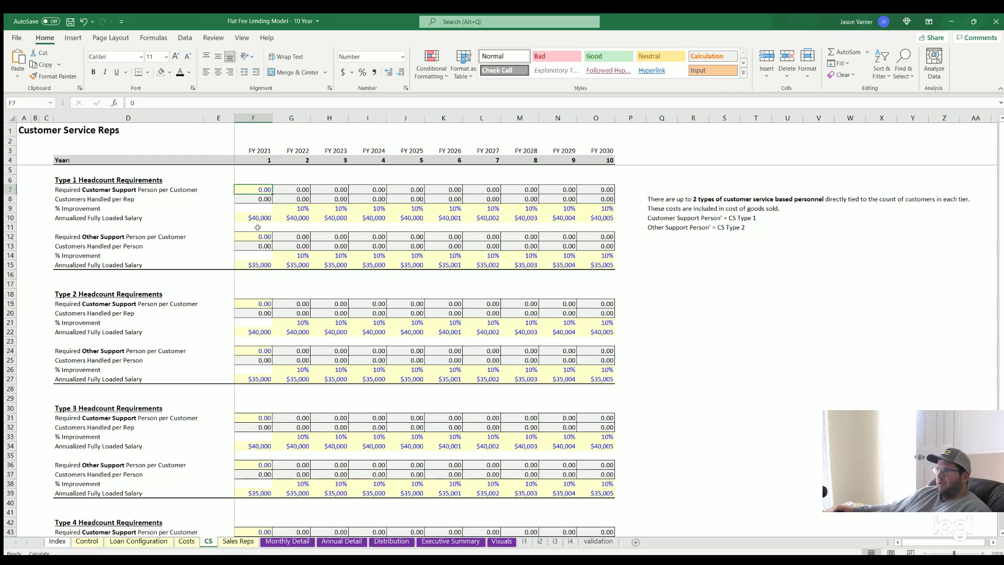
# Return to the Costs sheet and skim the S&M, G&A and R&D cost detail lines
pyautogui.click(186, 542)
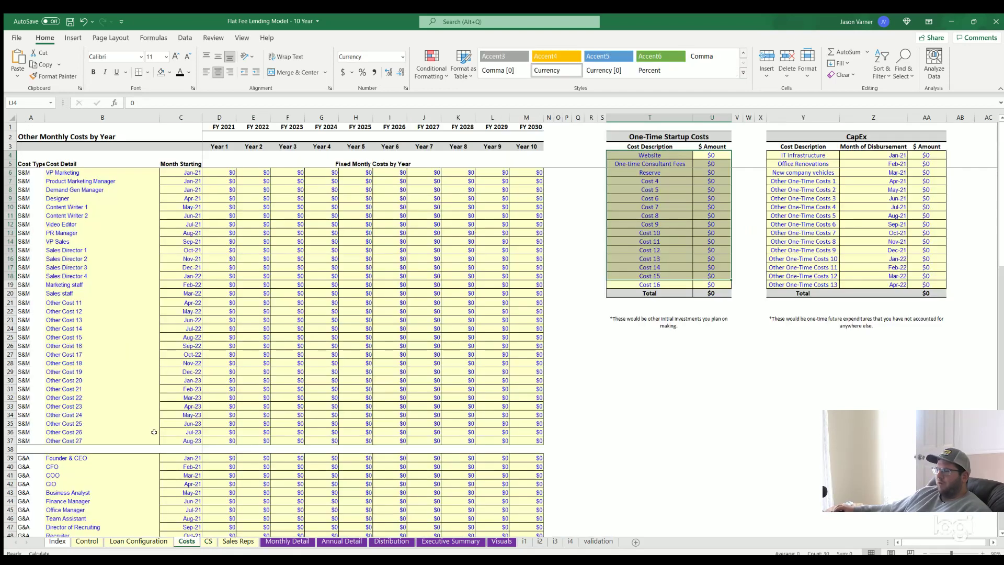
pyautogui.click(93, 259)
pyautogui.scroll(-11, 88, 394)
pyautogui.click(89, 395)
pyautogui.scroll(-10, 89, 396)
pyautogui.scroll(20, 89, 395)
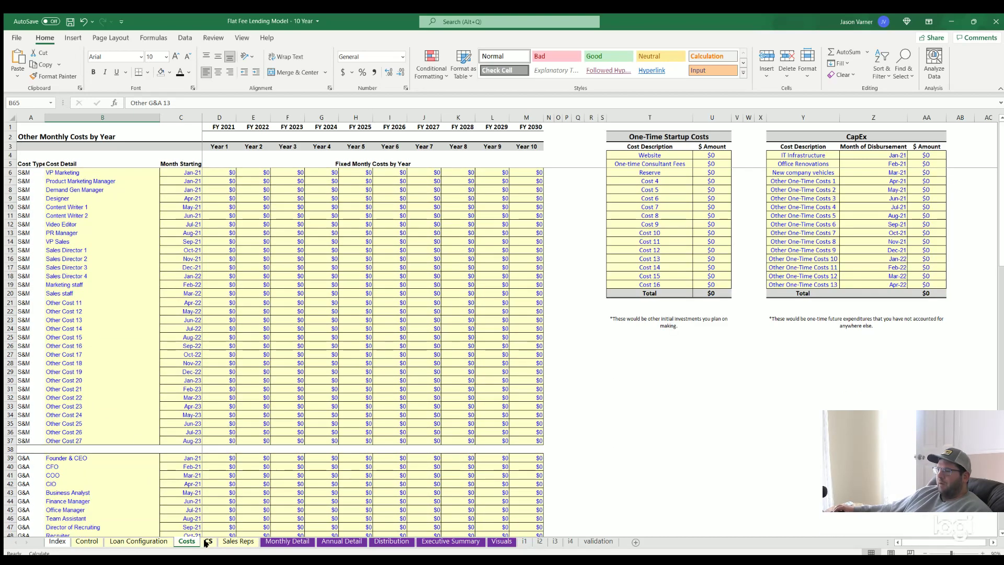
# Revisit the CS and Sales Reps sheets, ending on the Type 1 required customer support input on CS
pyautogui.click(207, 542)
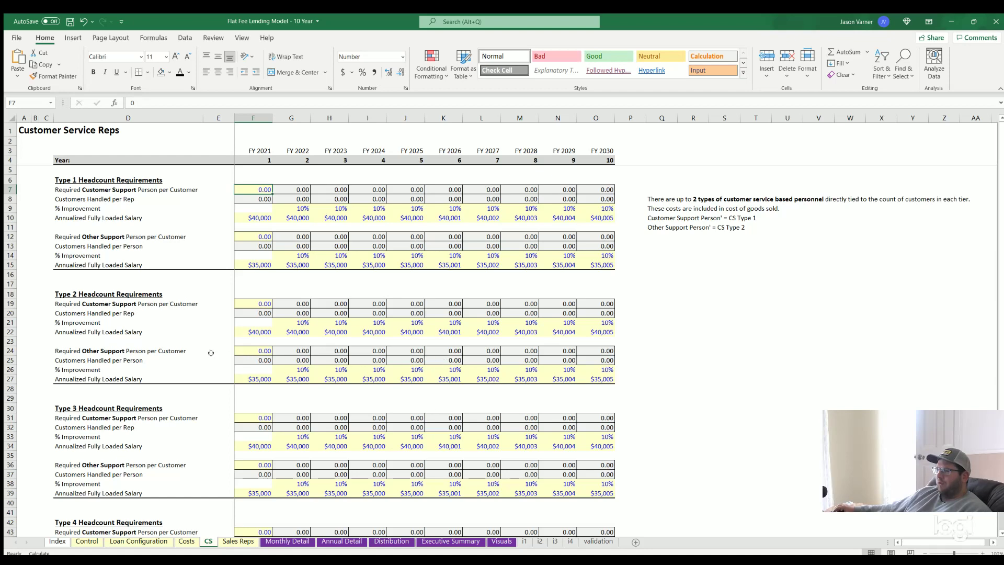
pyautogui.click(238, 541)
pyautogui.click(208, 542)
pyautogui.click(116, 190)
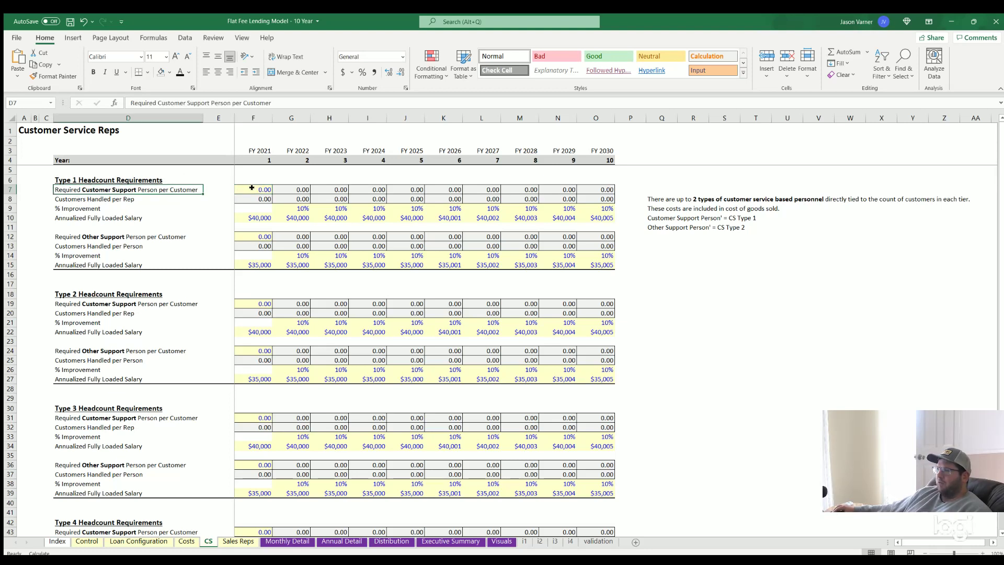
pyautogui.click(252, 187)
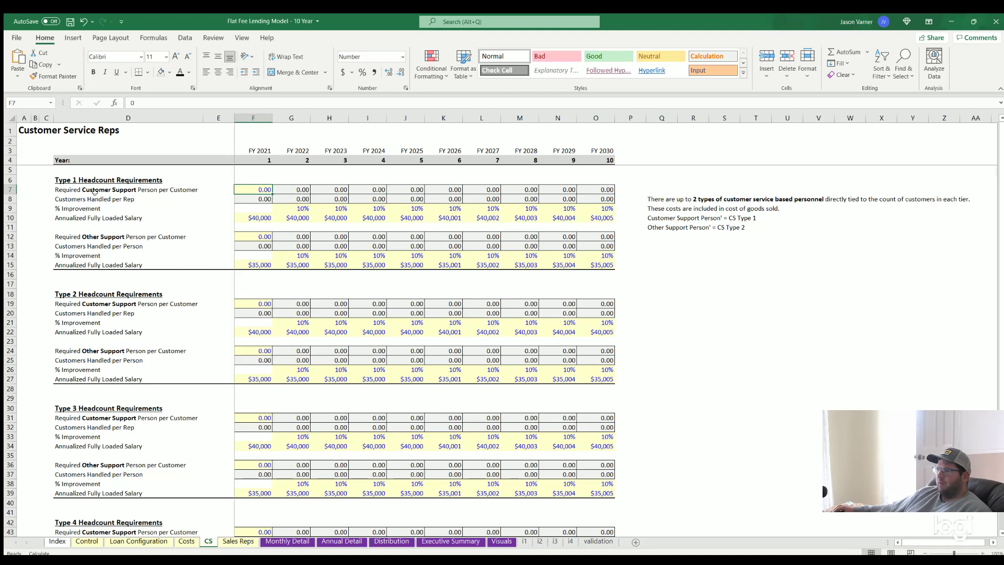
# Try 0.01 as the Type 1 required customer support person per customer for FY 2021
pyautogui.click(75, 190)
pyautogui.click(248, 188)
pyautogui.write('0.01')
pyautogui.press('Return')
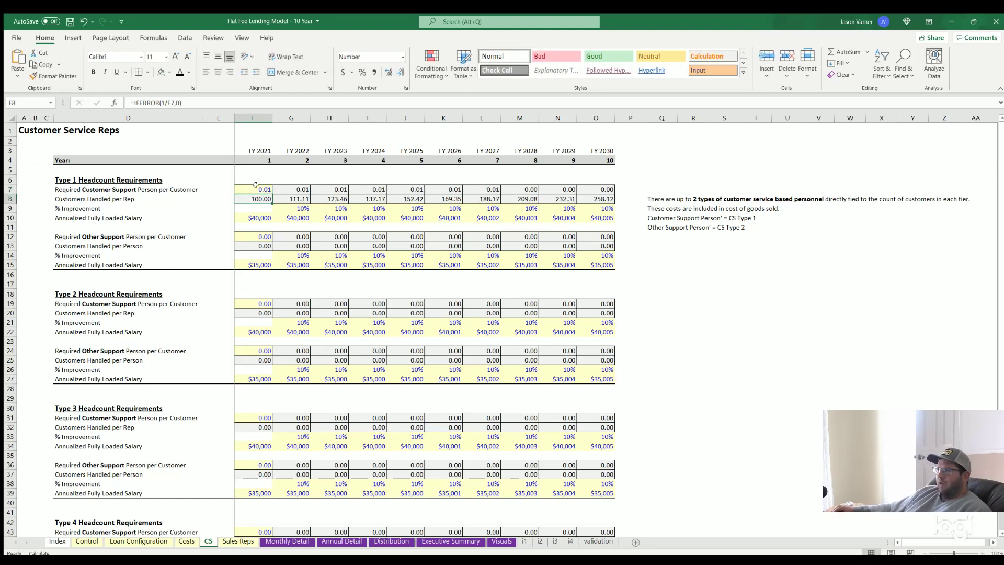
# Compare the Type 1 customer support ratio with customers handled per rep, and try 0.5 for FY 2021
pyautogui.moveTo(91, 188); pyautogui.dragTo(257, 193)
pyautogui.click(256, 196)
pyautogui.click(258, 188)
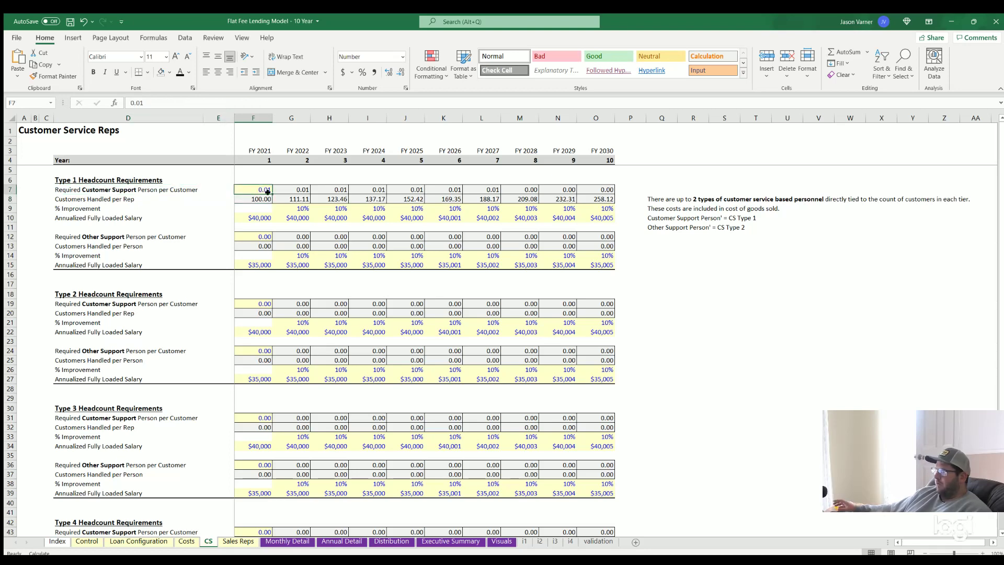
pyautogui.write('0.5')
pyautogui.press('Return')
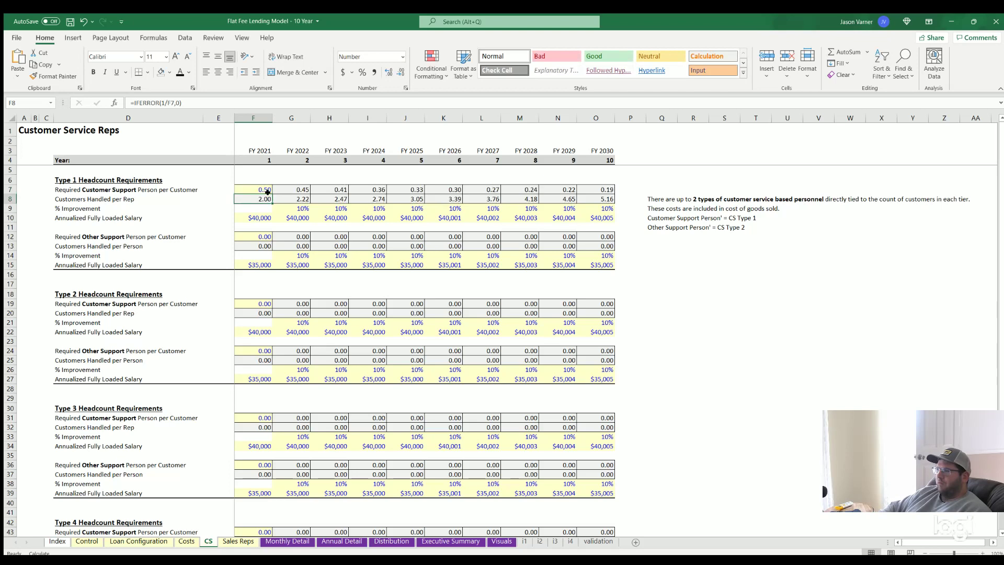
# Look over the CS salary rows, the headcount sections for Types 1 to 3 and the Type 2 other support input
pyautogui.click(261, 217)
pyautogui.moveTo(165, 217); pyautogui.dragTo(296, 259)
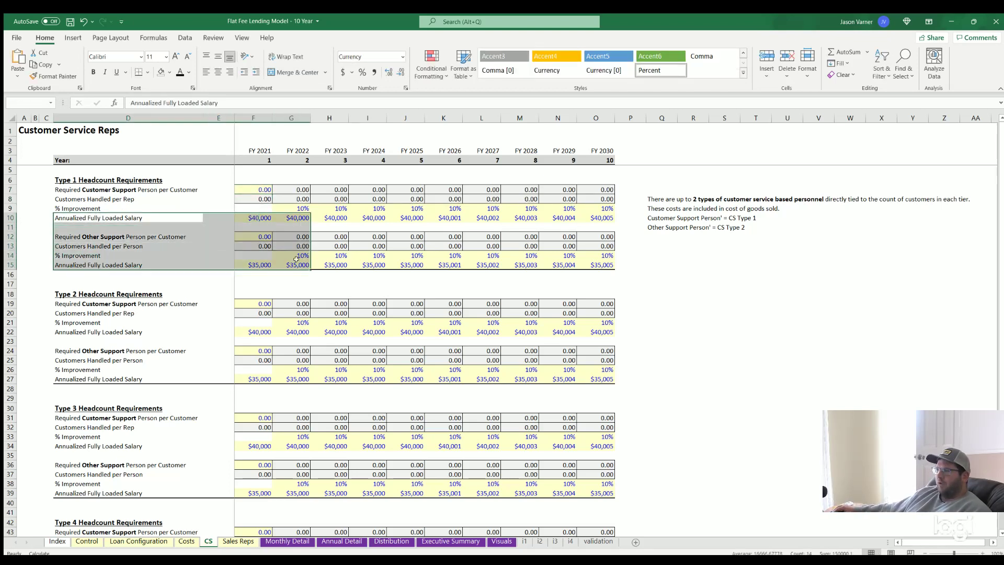
pyautogui.click(96, 178)
pyautogui.click(104, 297)
pyautogui.click(105, 352)
pyautogui.click(105, 408)
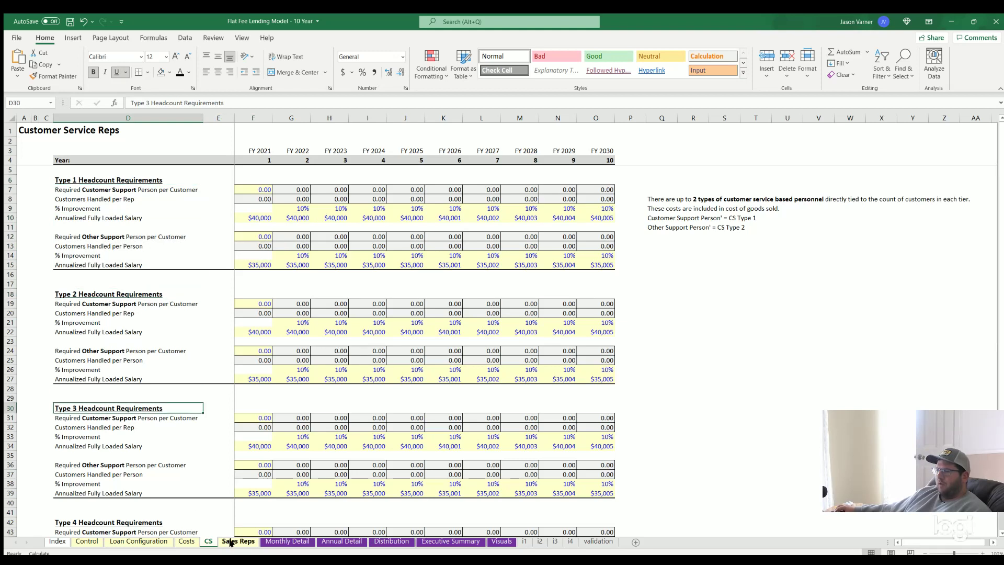
pyautogui.moveTo(252, 379); pyautogui.dragTo(591, 377)
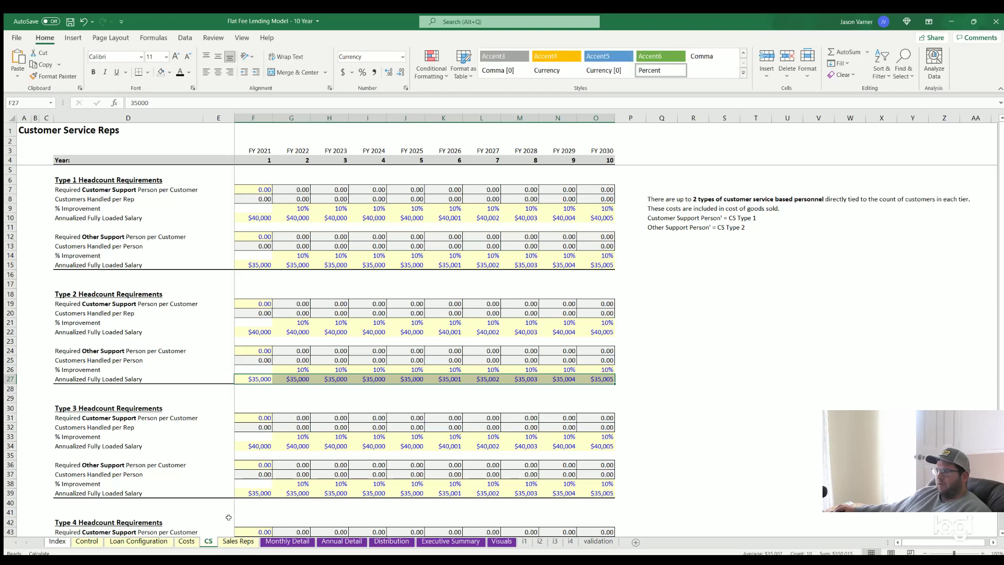
pyautogui.click(254, 347)
# Review the Sales Reps headcount sections and the two Type 1 FY 2021 staffing inputs, and return to the Costs sheet
pyautogui.click(238, 542)
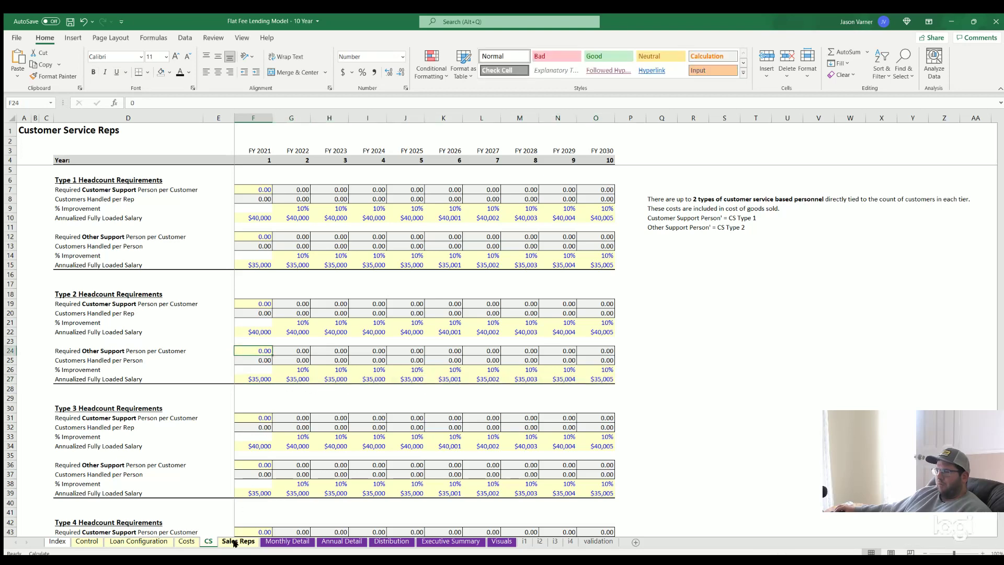
pyautogui.scroll(-7, 296, 257)
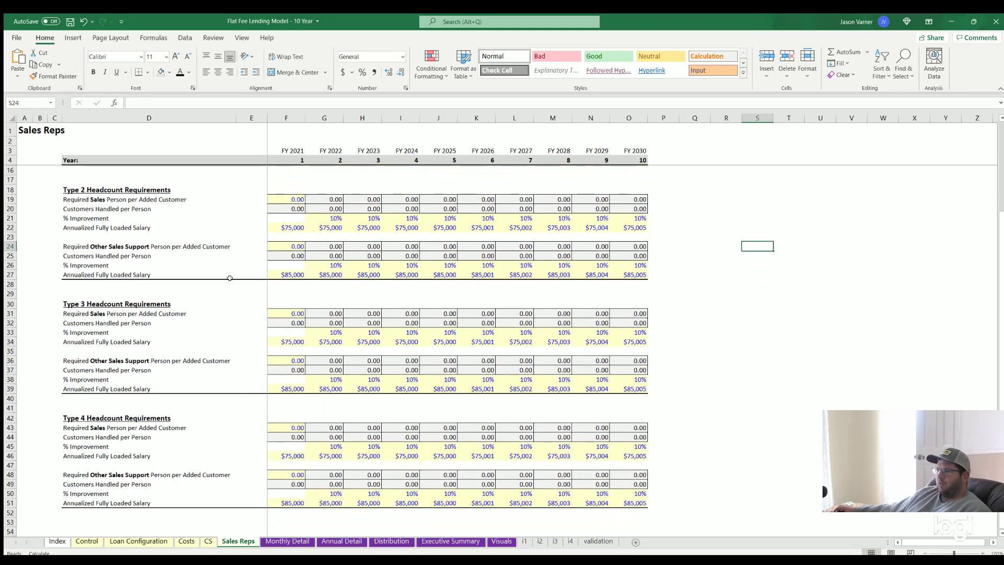
pyautogui.scroll(7, 280, 377)
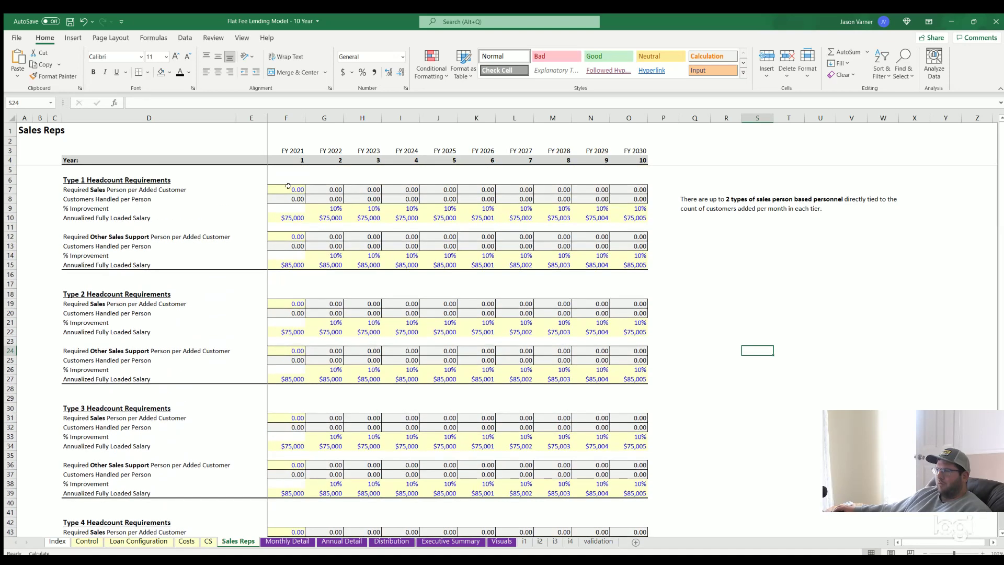
pyautogui.click(289, 188)
pyautogui.click(292, 234)
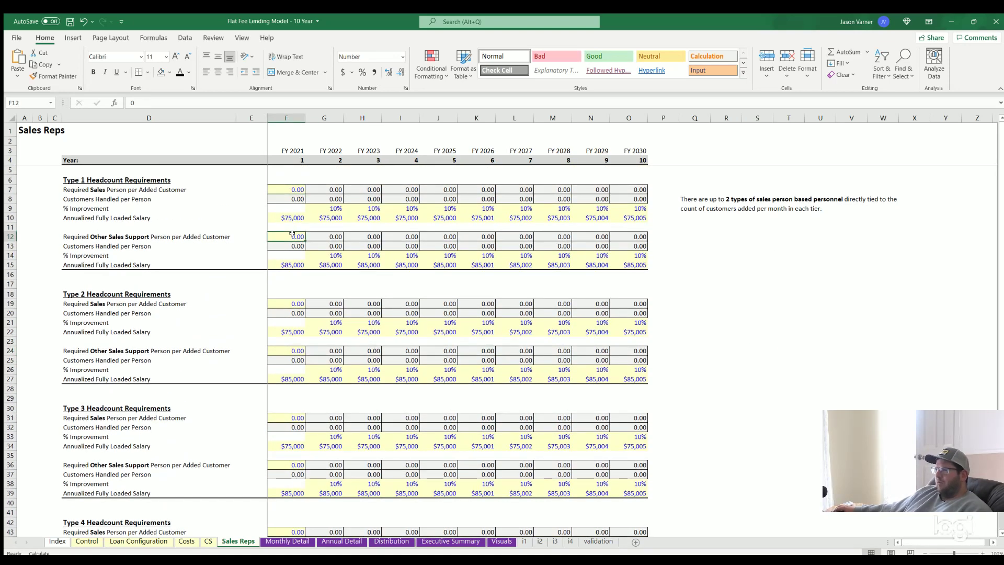
pyautogui.click(187, 541)
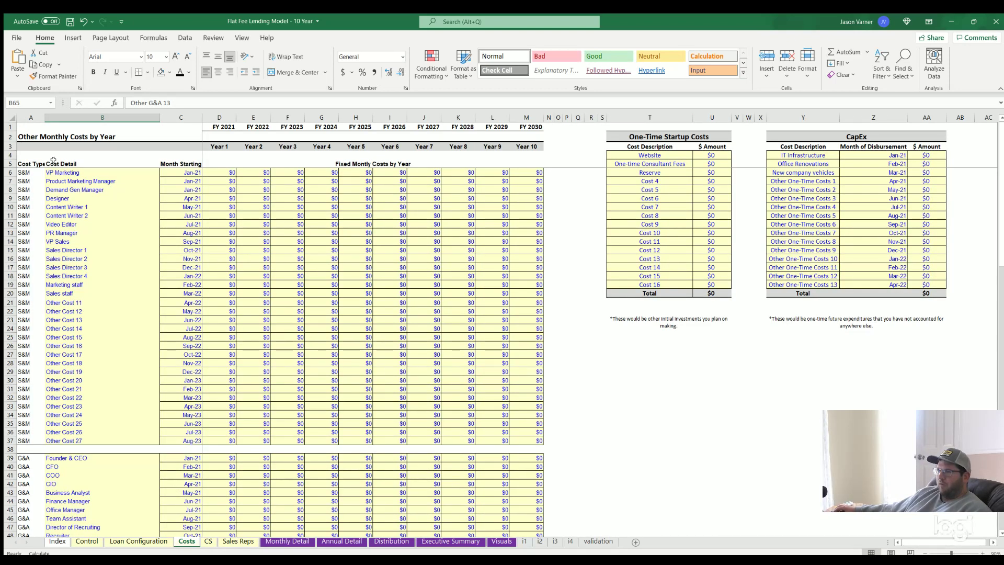
# Examine the S&M fixed monthly costs by year on the Costs sheet, from VP Marketing to Other Cost 27
pyautogui.moveTo(55, 173); pyautogui.dragTo(517, 437)
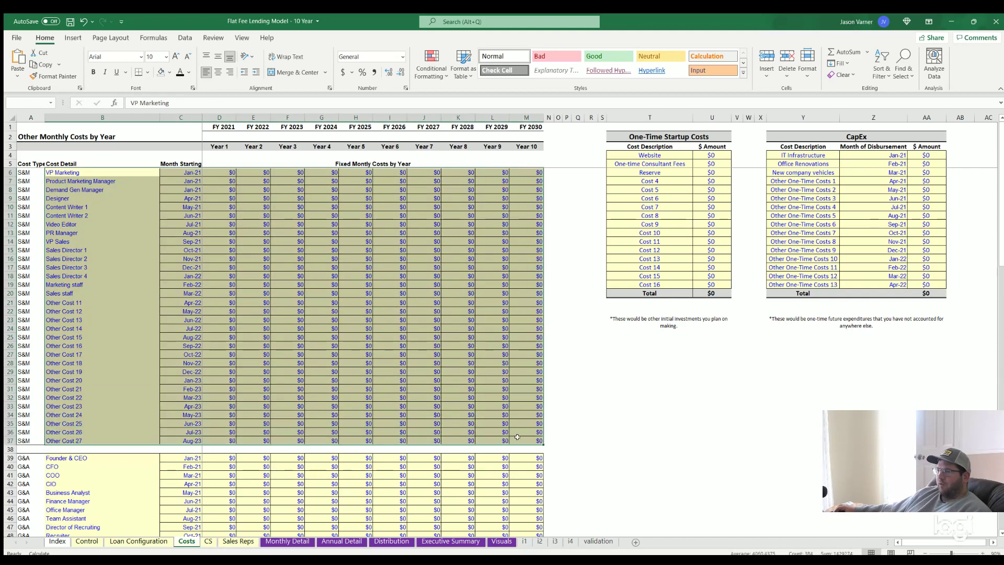
pyautogui.scroll(-10, 518, 437)
pyautogui.scroll(10, 232, 446)
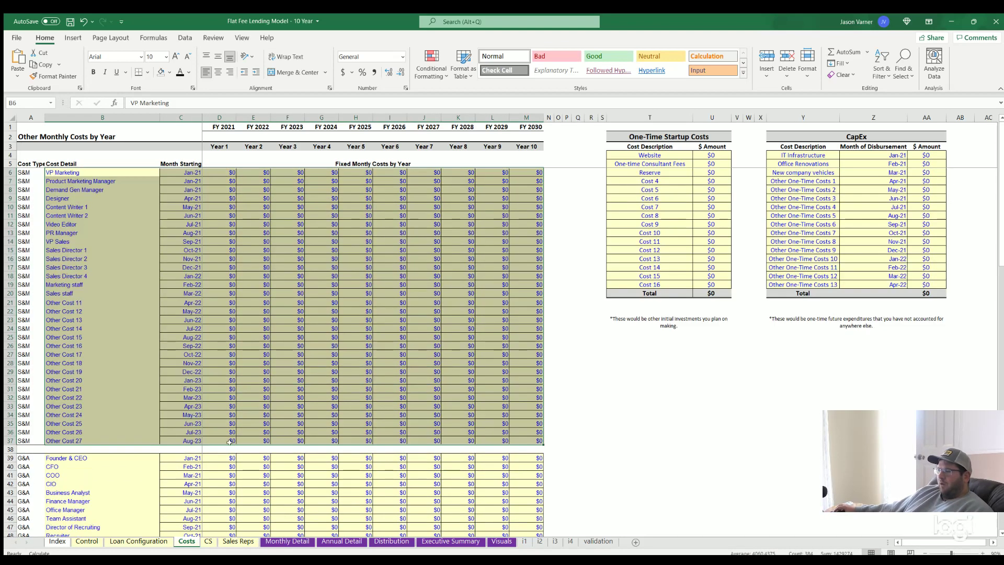
# Compare the headcount requirement sections on the CS and Sales Reps sheets
pyautogui.click(208, 542)
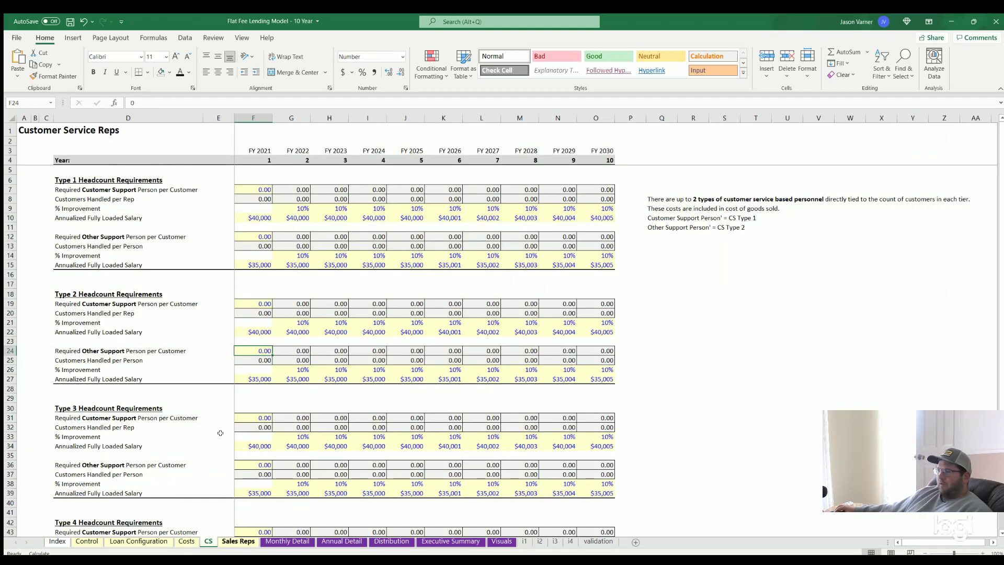
pyautogui.click(238, 541)
pyautogui.scroll(-7, 271, 411)
pyautogui.scroll(7, 271, 410)
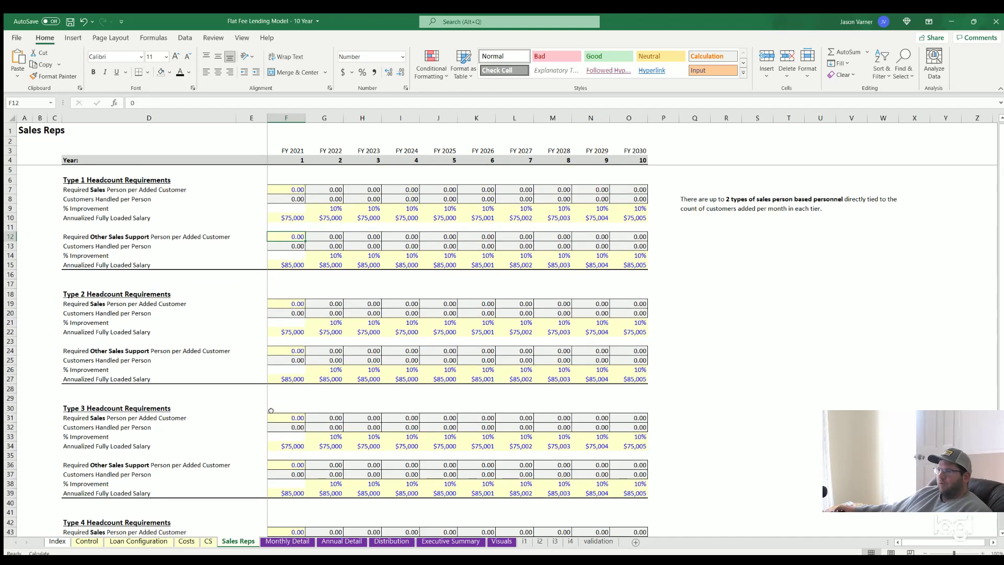
pyautogui.click(208, 541)
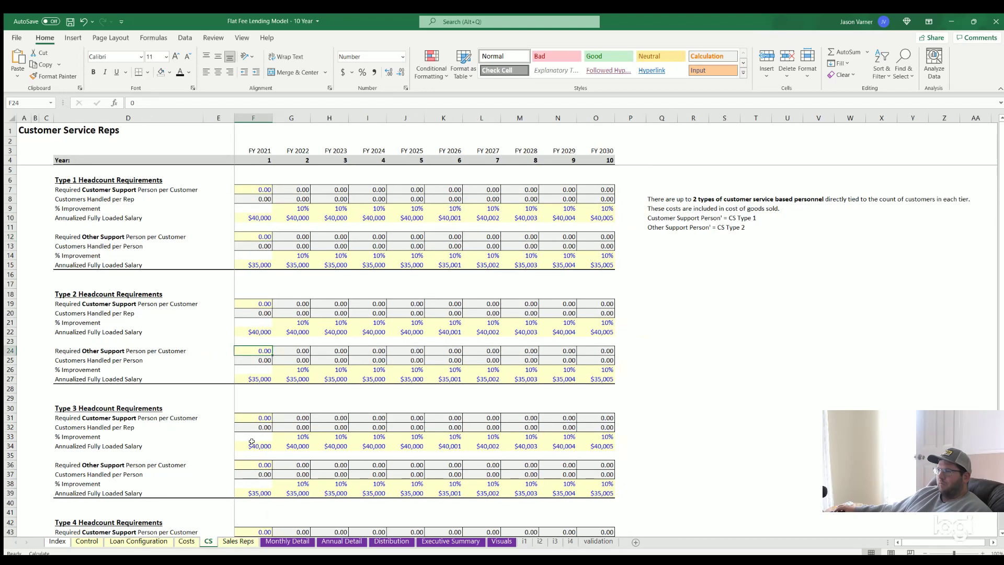
pyautogui.click(236, 543)
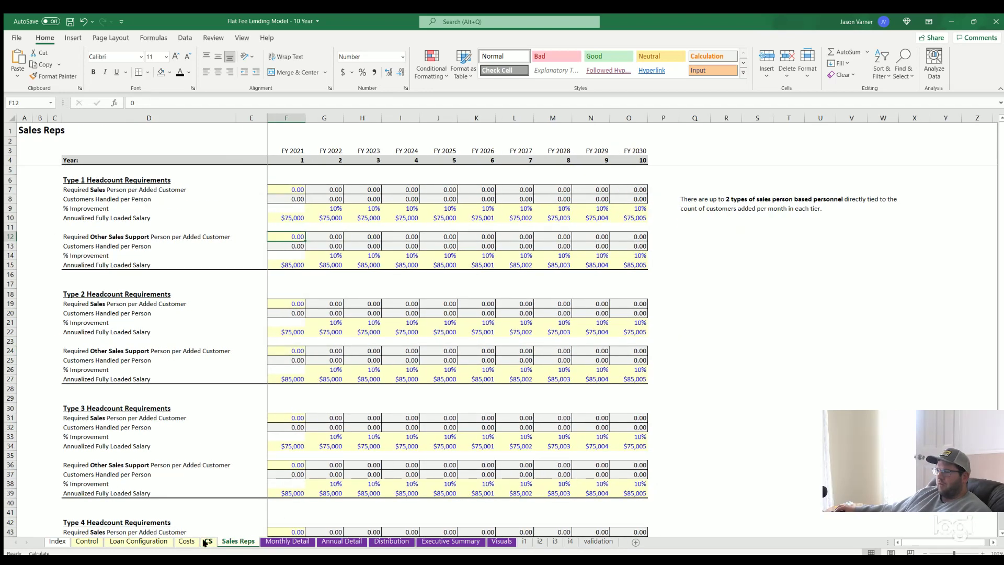
# Examine the monthly loan counts for Types 1 to 4 and the consolidated block on the Monthly Detail sheet
pyautogui.click(293, 541)
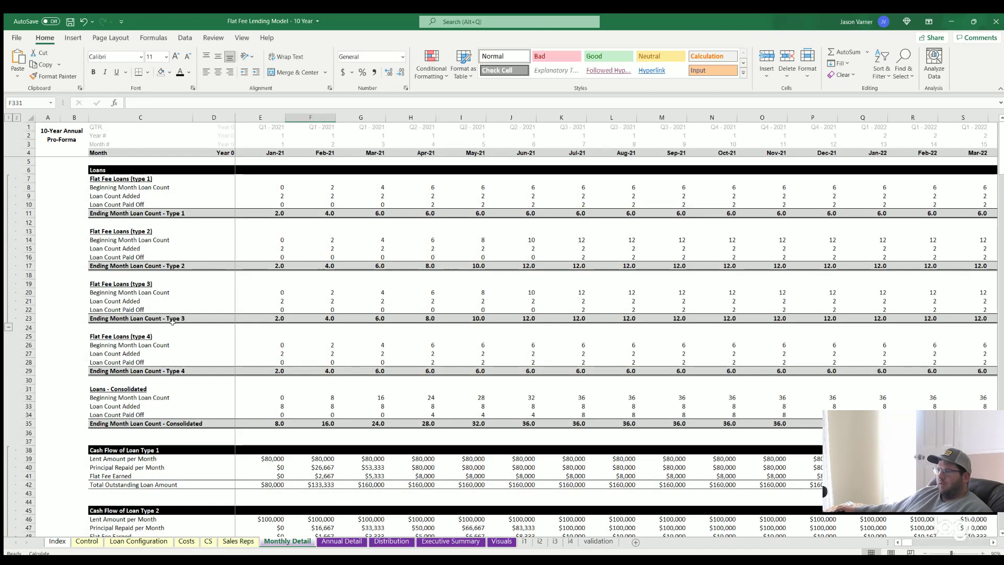
pyautogui.moveTo(119, 176); pyautogui.dragTo(677, 422)
pyautogui.scroll(-2, 389, 358)
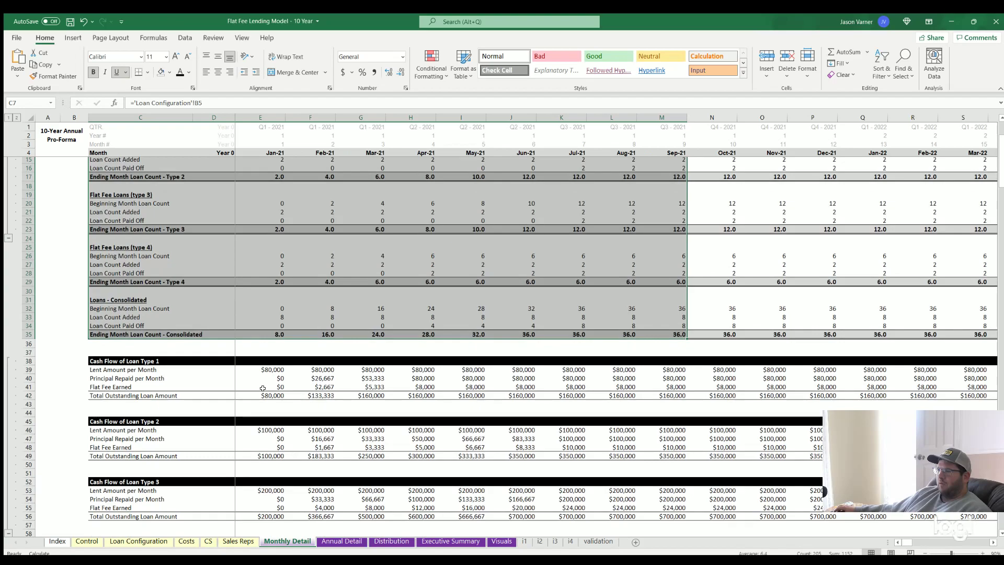
pyautogui.scroll(2, 390, 358)
pyautogui.scroll(-4, 390, 358)
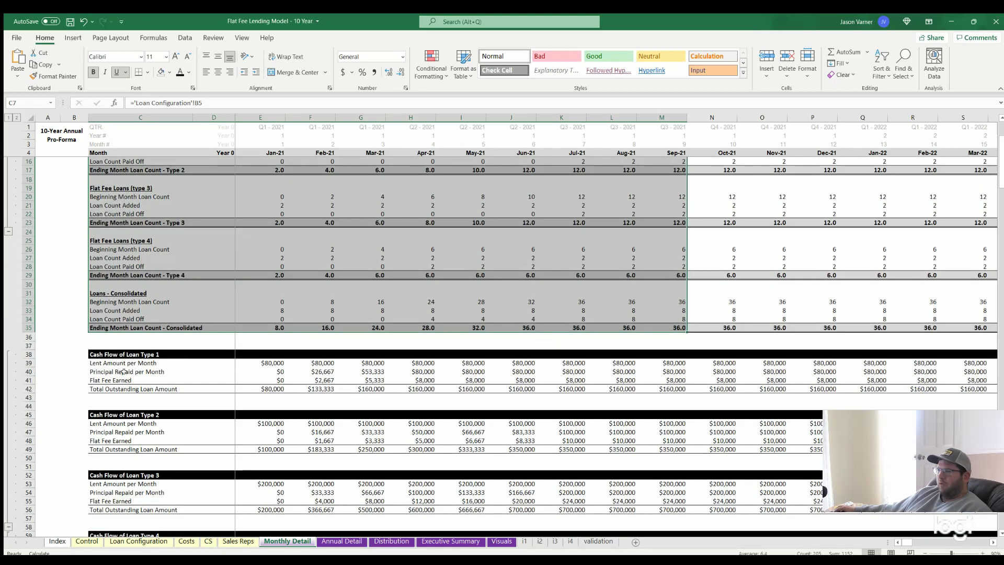
# Review the cash flow sections of the loan types on Monthly Detail, continuing to the Cost of Goods Sold block
pyautogui.scroll(-7, 115, 356)
pyautogui.scroll(-7, 138, 320)
pyautogui.click(382, 292)
pyautogui.press('Down')
pyautogui.scroll(-7, 157, 377)
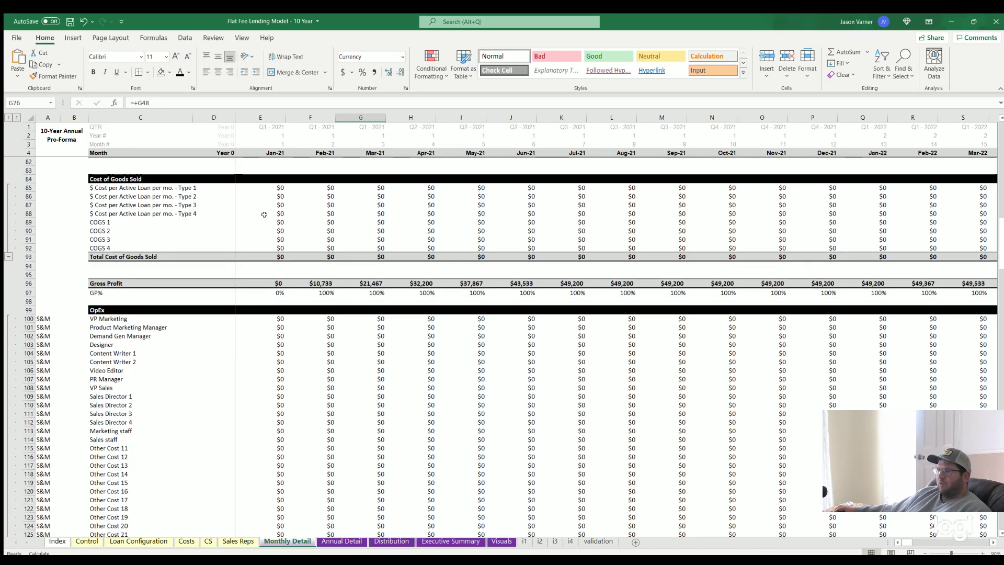
# Examine the Gross Profit row and the OpEx lines for sales and marketing, G&A and R&D
pyautogui.moveTo(104, 283); pyautogui.dragTo(428, 285)
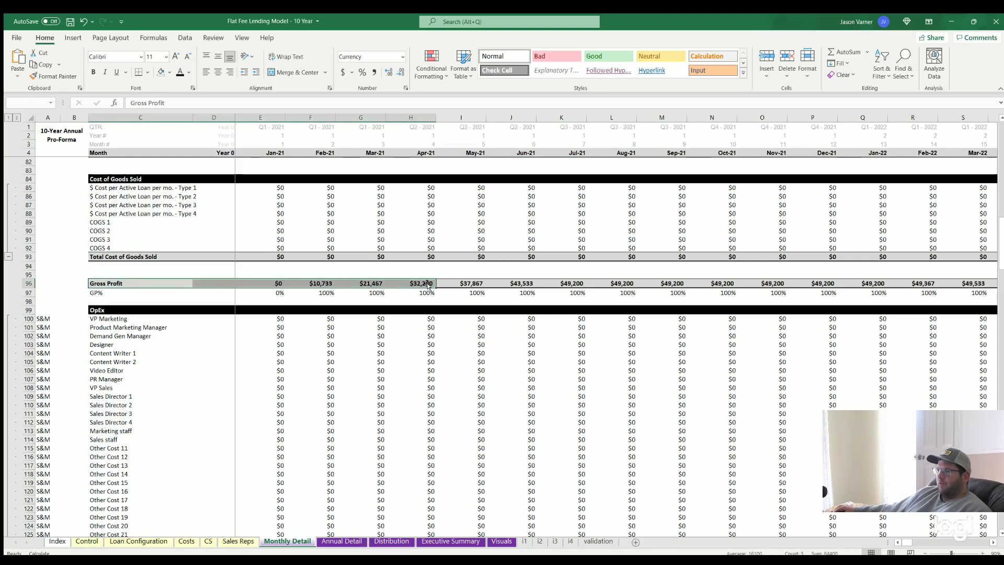
pyautogui.scroll(-7, 429, 325)
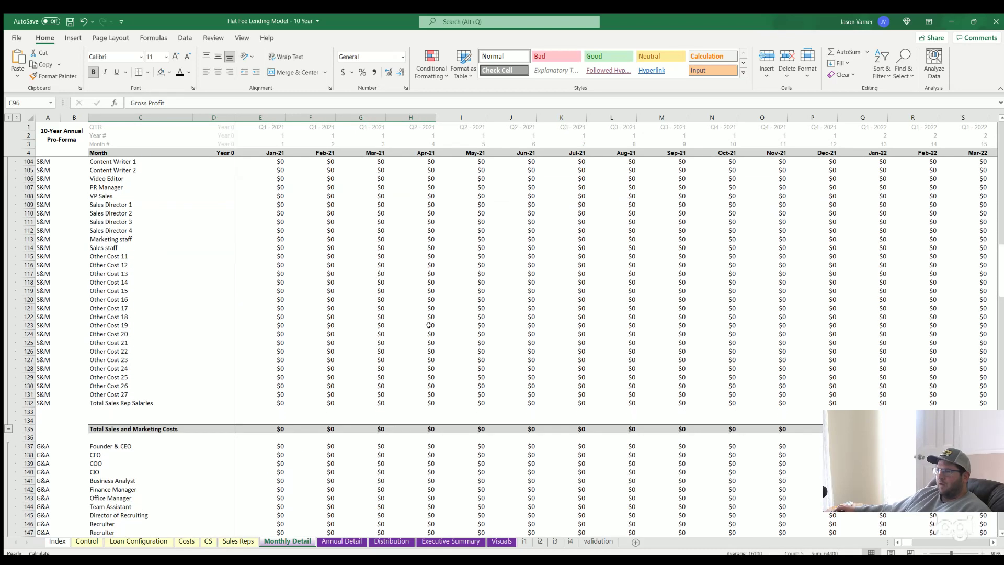
pyautogui.scroll(-7, 423, 324)
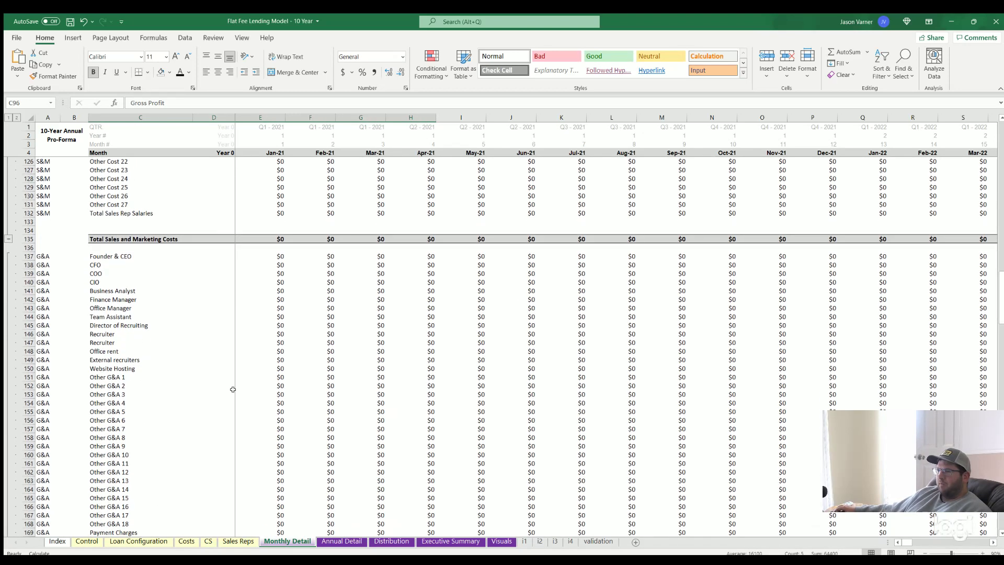
pyautogui.scroll(-7, 233, 389)
pyautogui.scroll(11, 96, 301)
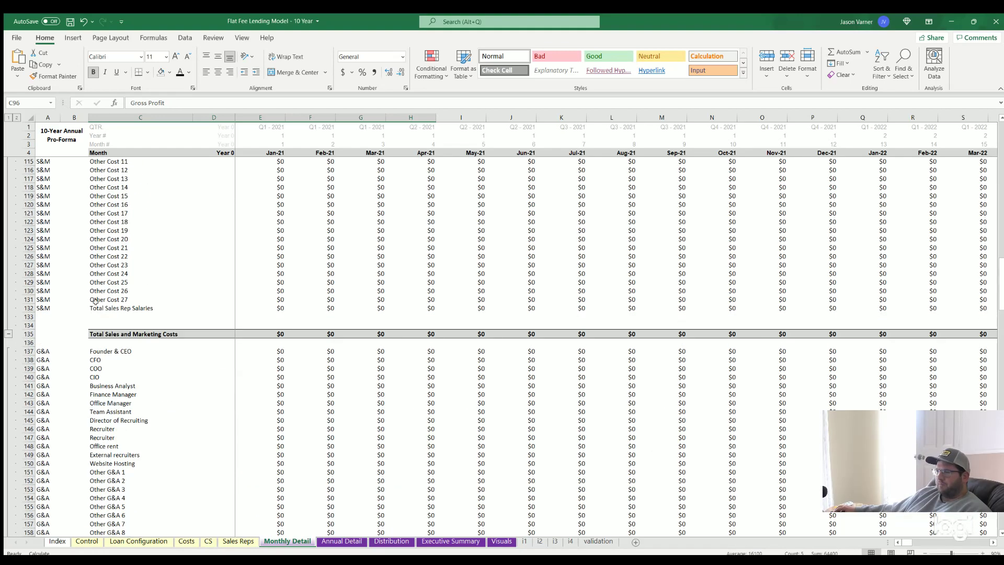
pyautogui.scroll(-18, 168, 320)
pyautogui.scroll(-11, 168, 319)
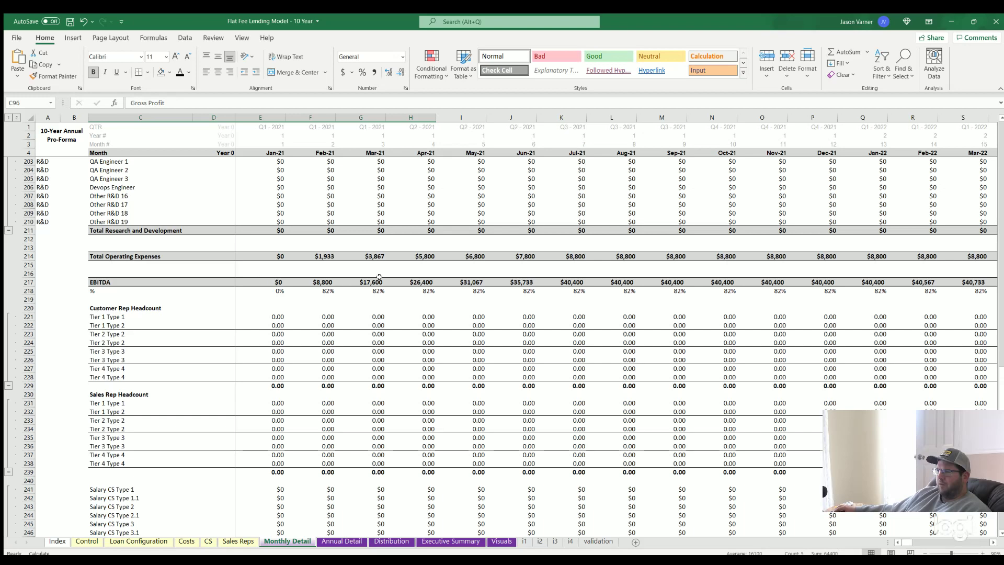
# Examine EBITDA for Feb-21 to May-21, and the headcount, salary, CapEx and Startup Costs sections below it
pyautogui.moveTo(324, 279); pyautogui.dragTo(460, 281)
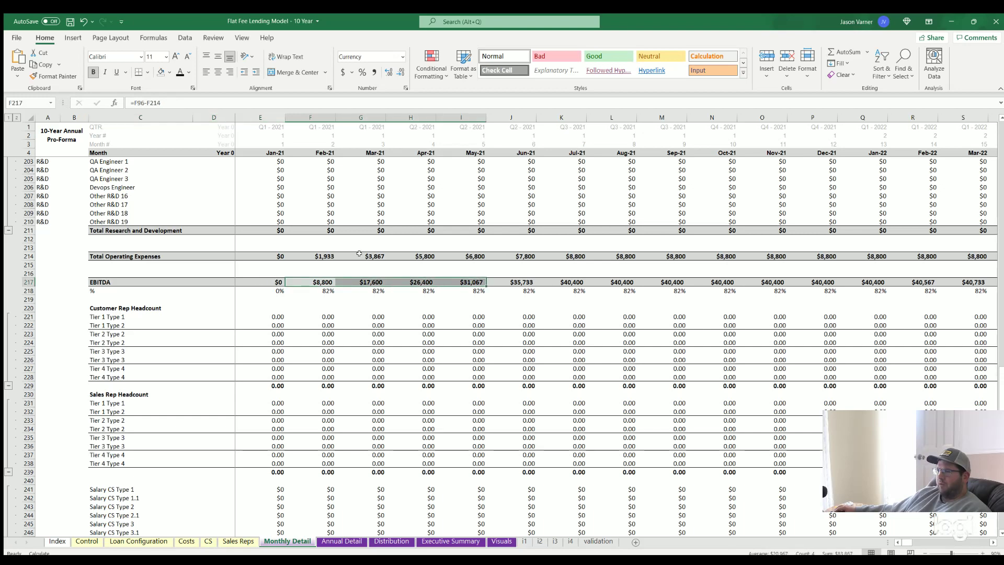
pyautogui.scroll(-7, 335, 344)
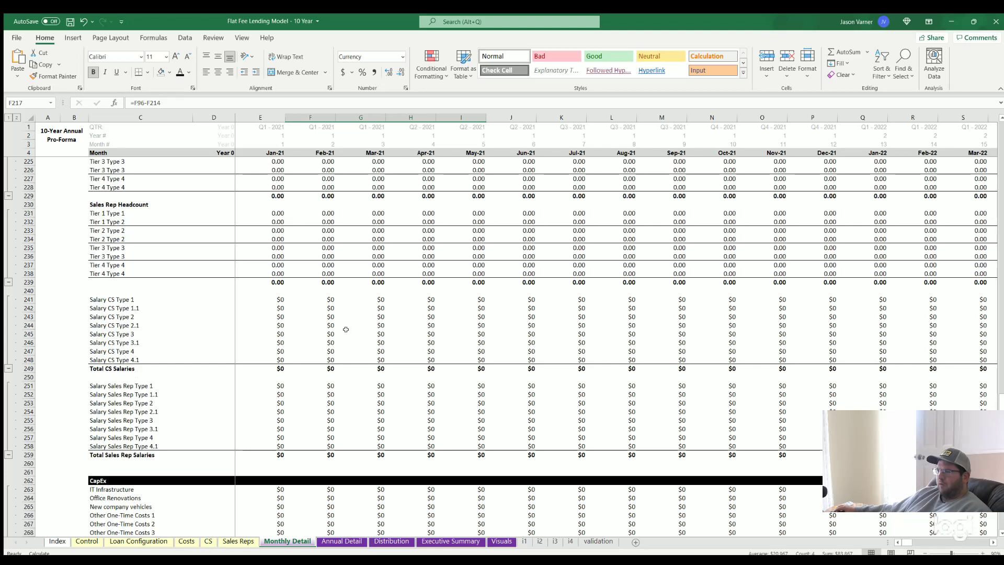
pyautogui.scroll(-11, 345, 330)
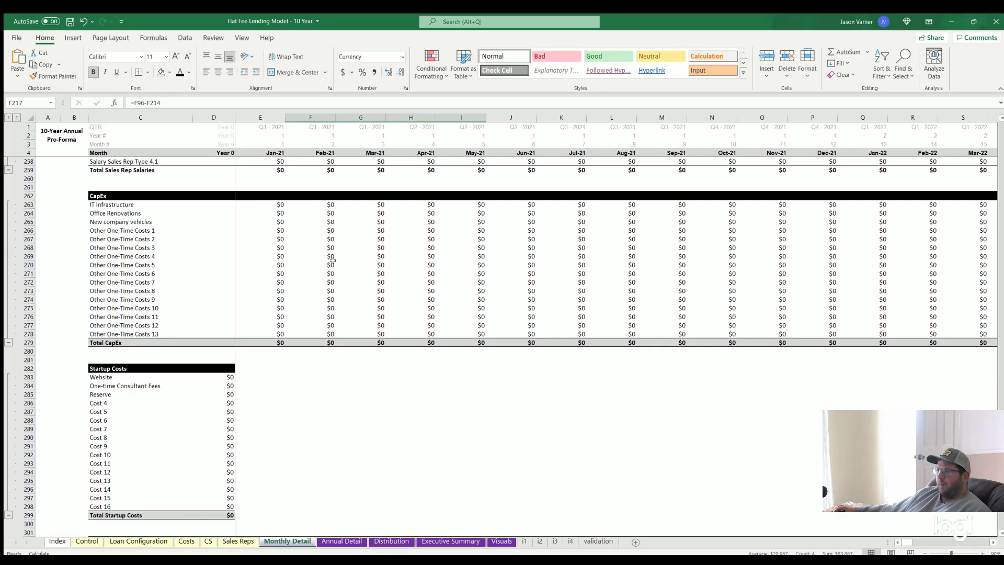
pyautogui.scroll(-11, 309, 290)
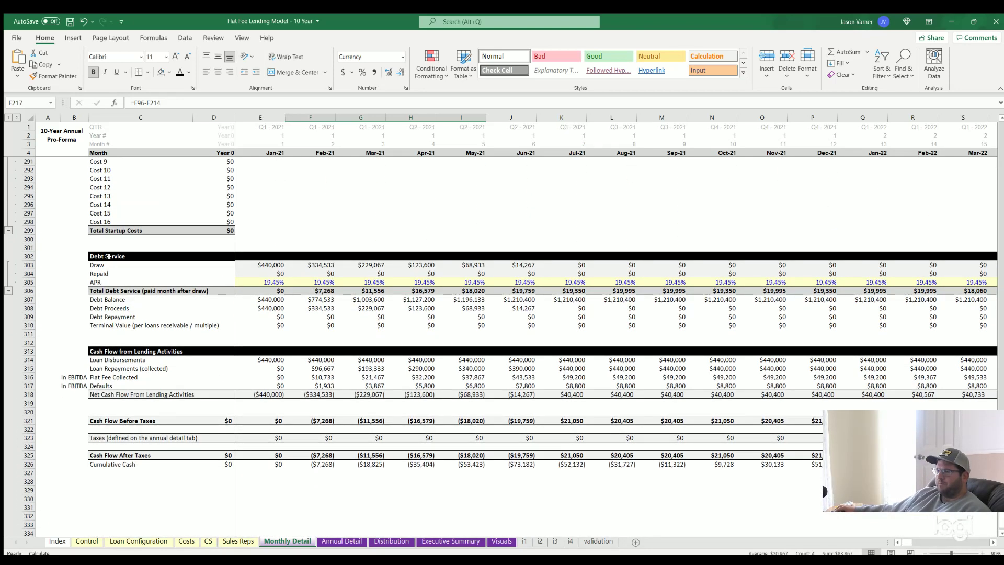
# Examine the Debt Service section's Draw, Repaid and APR rows for the first months of 2021
pyautogui.click(108, 256)
pyautogui.moveTo(265, 265); pyautogui.dragTo(521, 273)
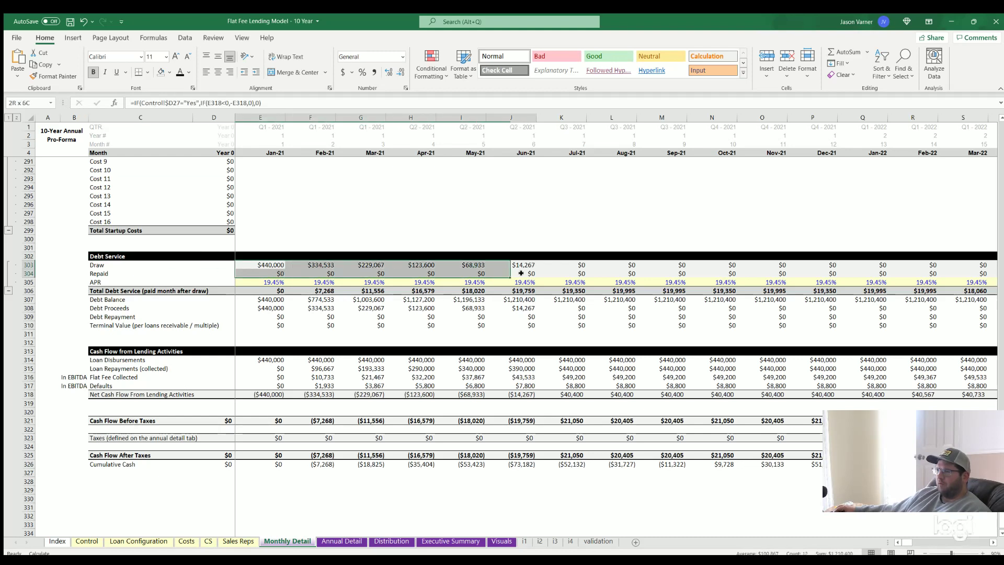
pyautogui.moveTo(272, 281)
pyautogui.mouseDown()
pyautogui.moveTo(471, 282)
pyautogui.moveTo(269, 279)
pyautogui.moveTo(284, 279)
pyautogui.mouseUp()
pyautogui.hotkey('shift', 'Right')
pyautogui.hotkey('shift', 'Right')
pyautogui.hotkey('shift', 'Right')
pyautogui.hotkey('shift', 'Right')
pyautogui.hotkey('shift', 'Right')
pyautogui.hotkey('shift', 'Right')
pyautogui.hotkey('shift', 'Right')
pyautogui.hotkey('shift', 'Right')
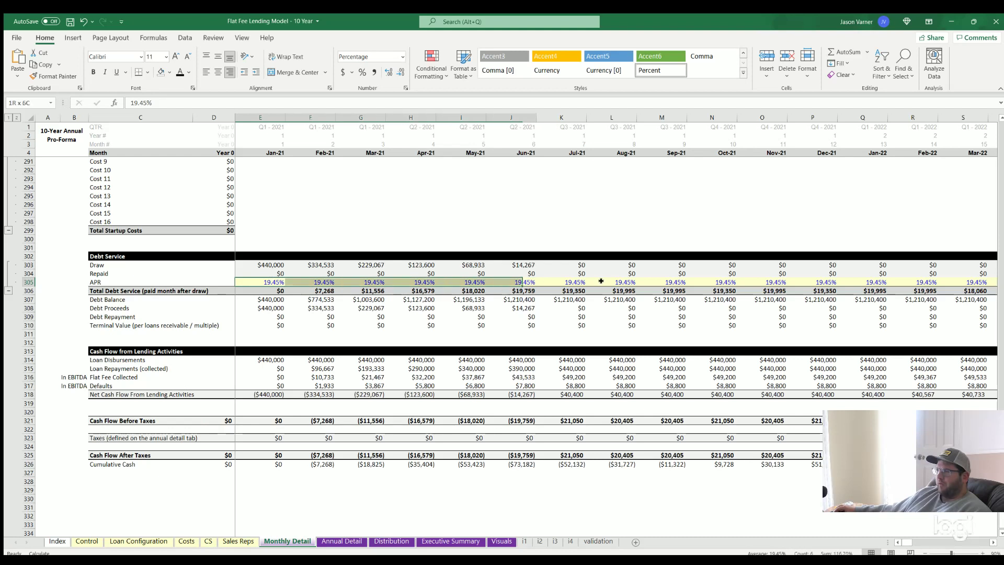
# Examine the Debt Balance row from Jan-21 to Aug-21
pyautogui.click(274, 296)
pyautogui.hotkey('shift', 'Right')
pyautogui.hotkey('shift', 'Right')
pyautogui.hotkey('shift', 'Right')
pyautogui.hotkey('shift', 'Right')
pyautogui.hotkey('shift', 'Right')
pyautogui.hotkey('shift', 'Right')
pyautogui.hotkey('shift', 'Right')
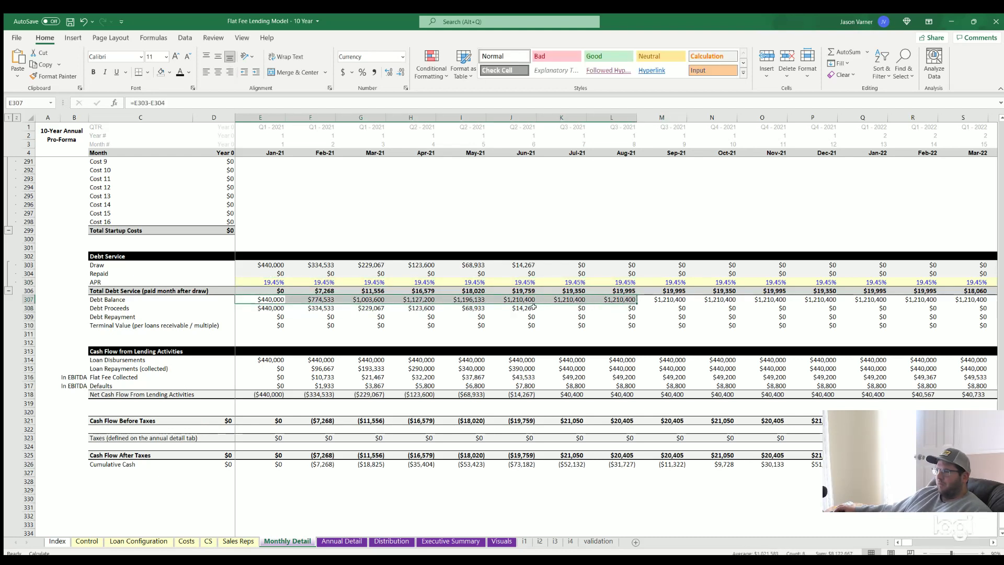
# Check the debt repayment and terminal value in the Dec-30 exit month
pyautogui.moveTo(913, 544); pyautogui.dragTo(983, 543)
pyautogui.click(918, 317)
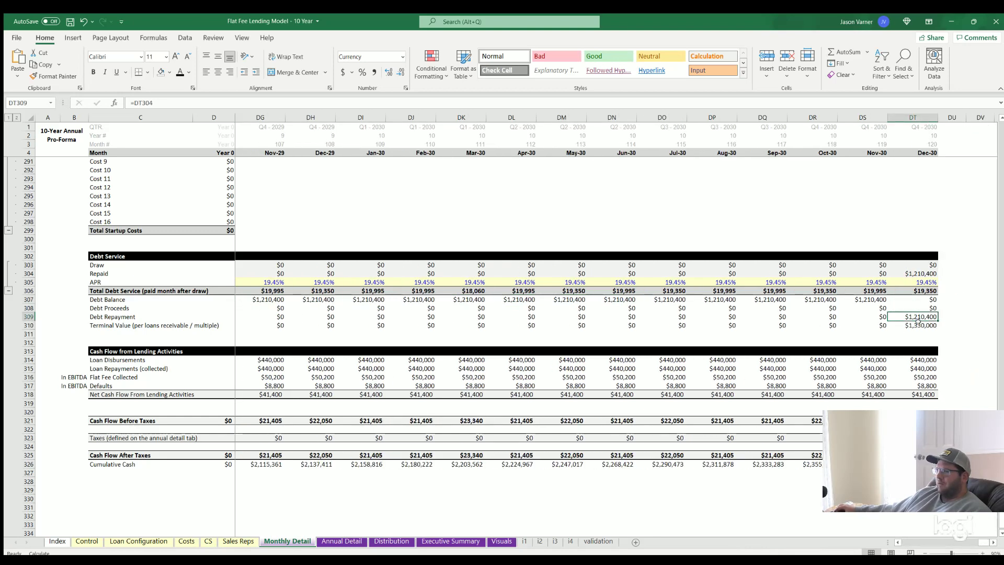
pyautogui.click(924, 323)
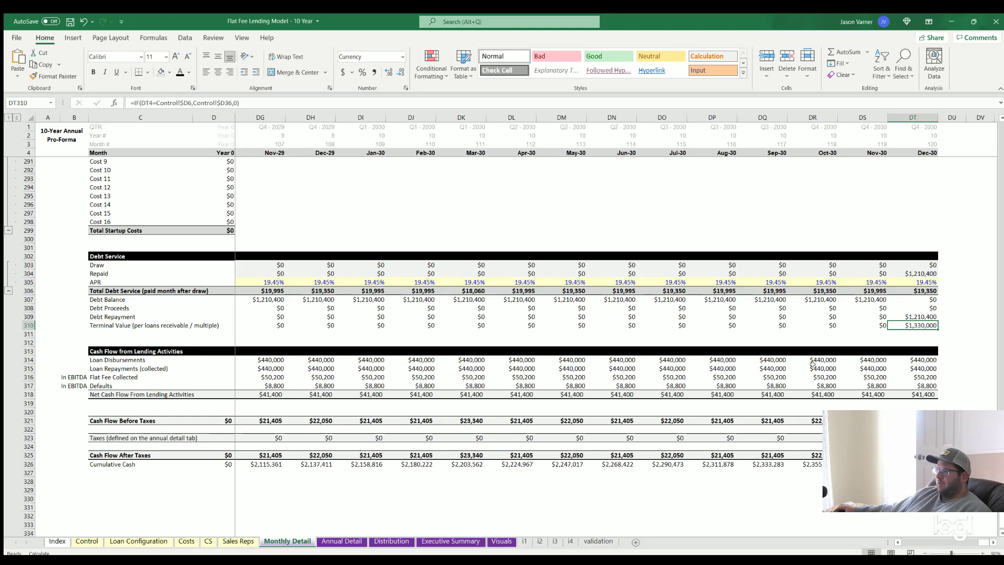
# Review the net assets, exit multiple and fee percentage behind the Terminal Value on the Control sheet
pyautogui.click(86, 543)
pyautogui.click(218, 402)
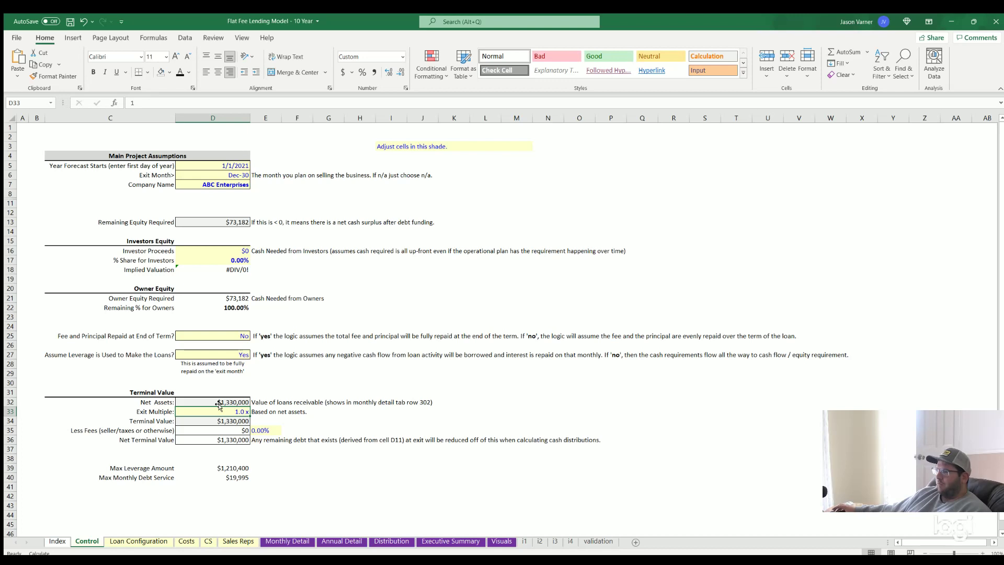
pyautogui.click(219, 410)
pyautogui.click(259, 429)
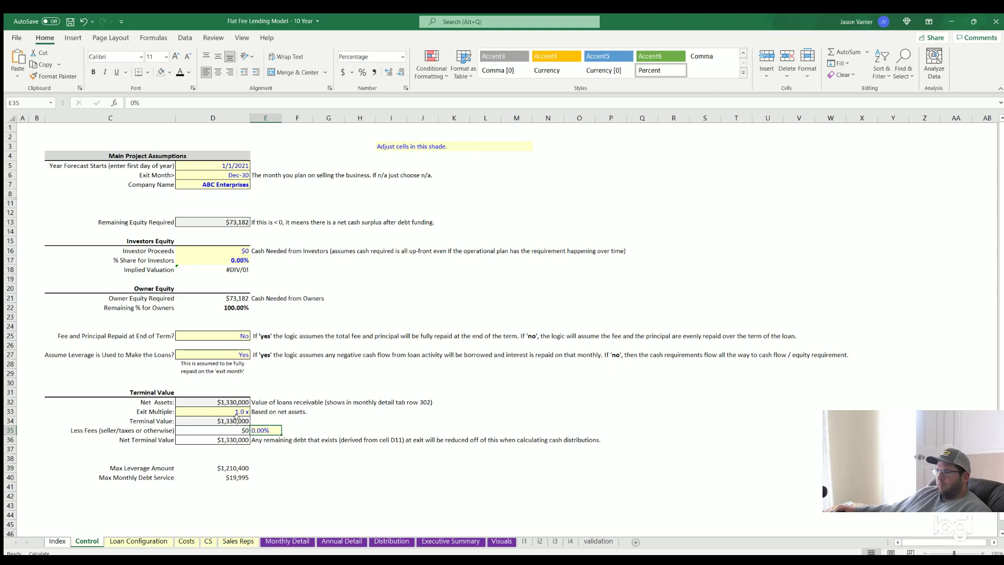
# Return to Monthly Detail and examine Cash Flow from Lending Activities, from Loan Disbursements to Defaults, for Jan-21 to Jul-21
pyautogui.click(287, 541)
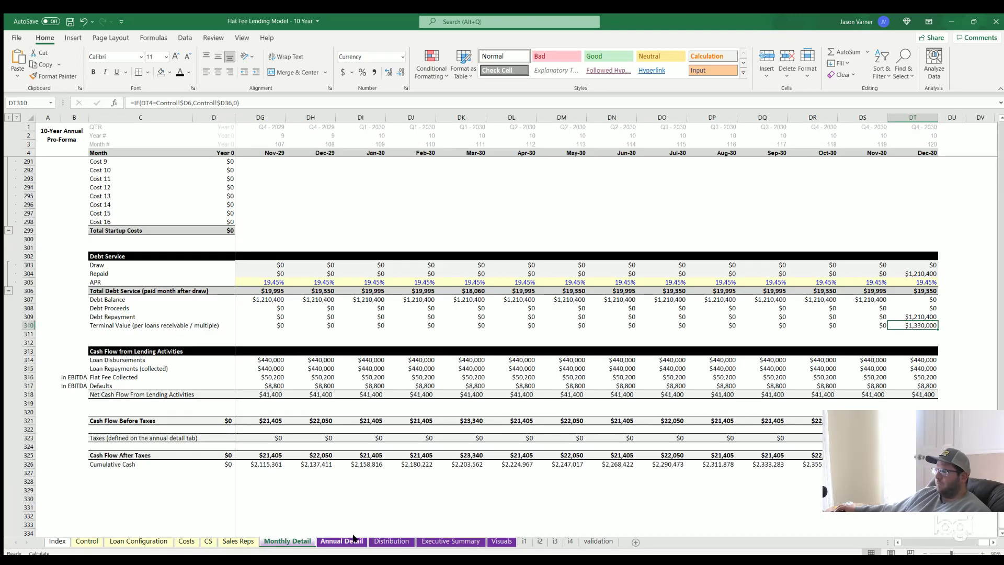
pyautogui.click(902, 544)
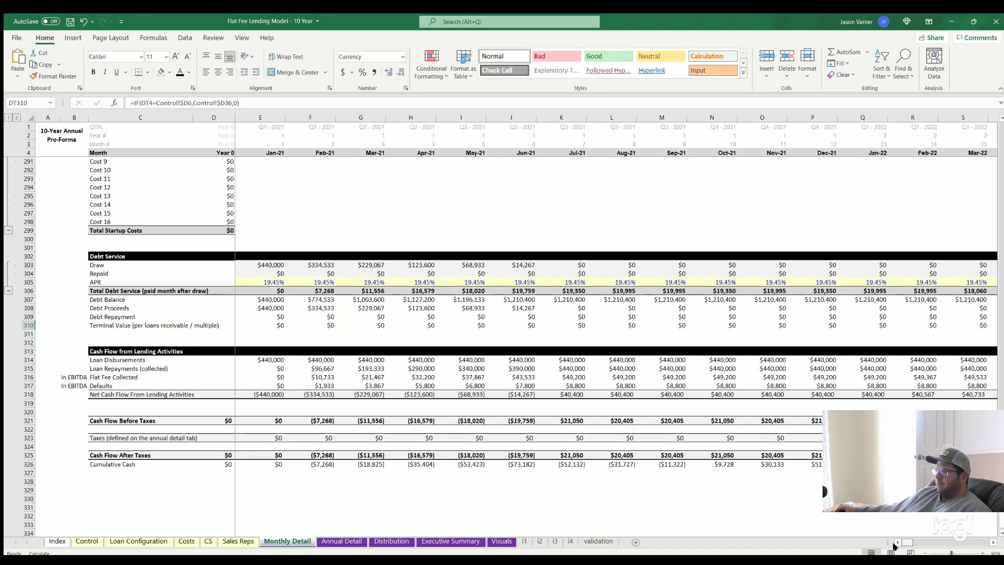
pyautogui.click(178, 352)
pyautogui.moveTo(257, 360); pyautogui.dragTo(576, 387)
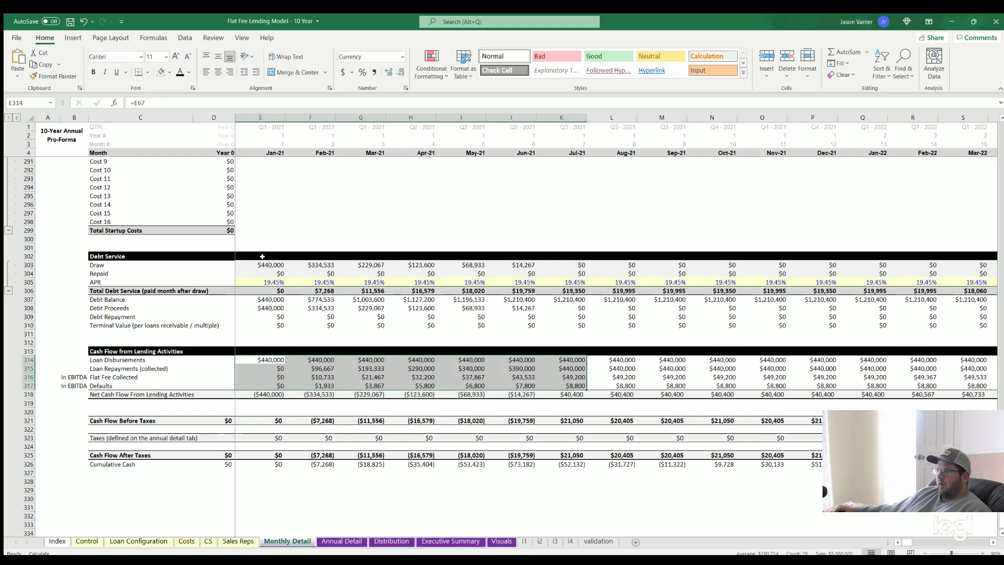
# Inspect the monthly debt draws from Jan-21 to Jun-21 and the formulas behind them
pyautogui.click(277, 264)
pyautogui.click(331, 265)
pyautogui.click(366, 264)
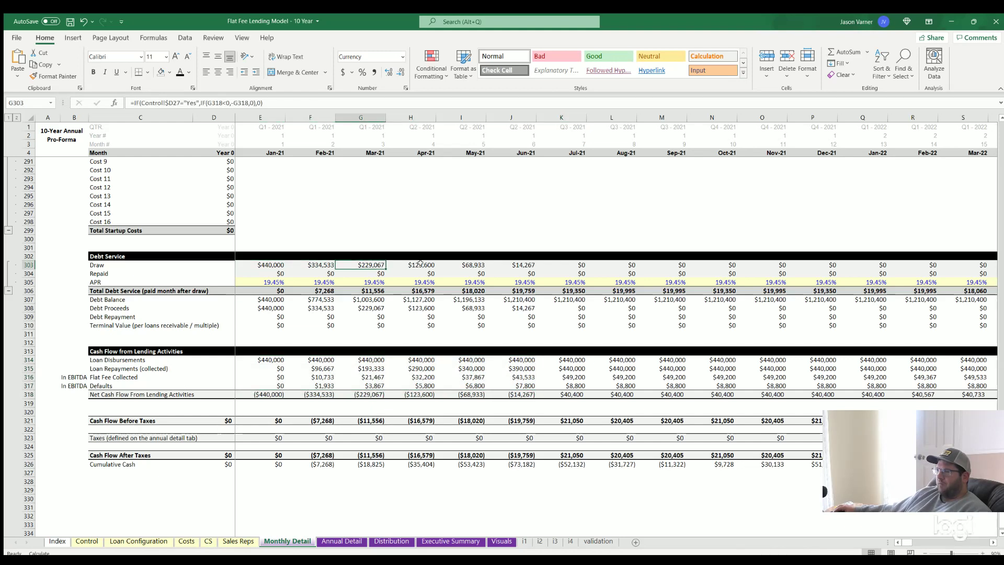
pyautogui.moveTo(522, 264); pyautogui.dragTo(266, 264)
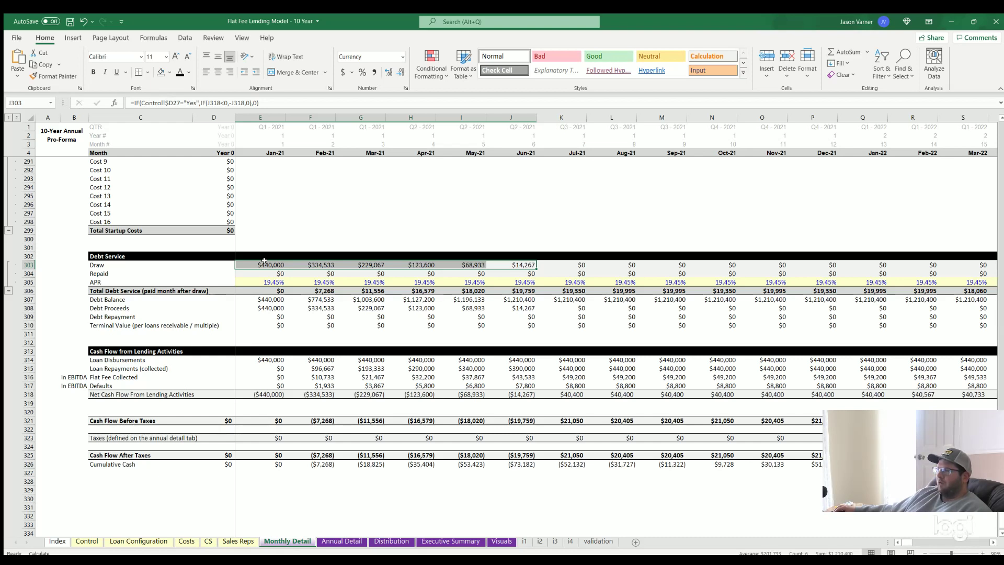
pyautogui.moveTo(264, 261); pyautogui.dragTo(512, 269)
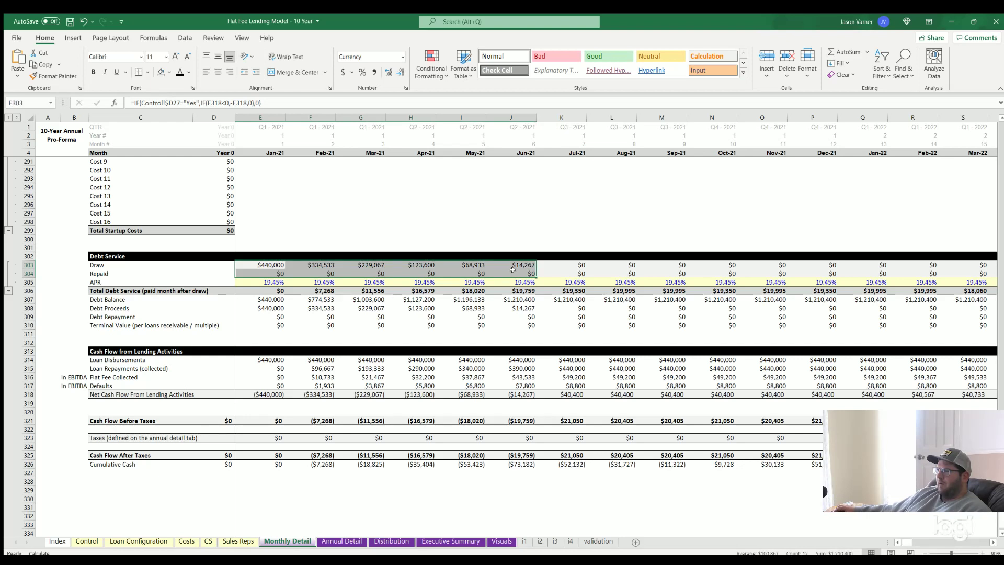
pyautogui.click(271, 264)
pyautogui.click(321, 266)
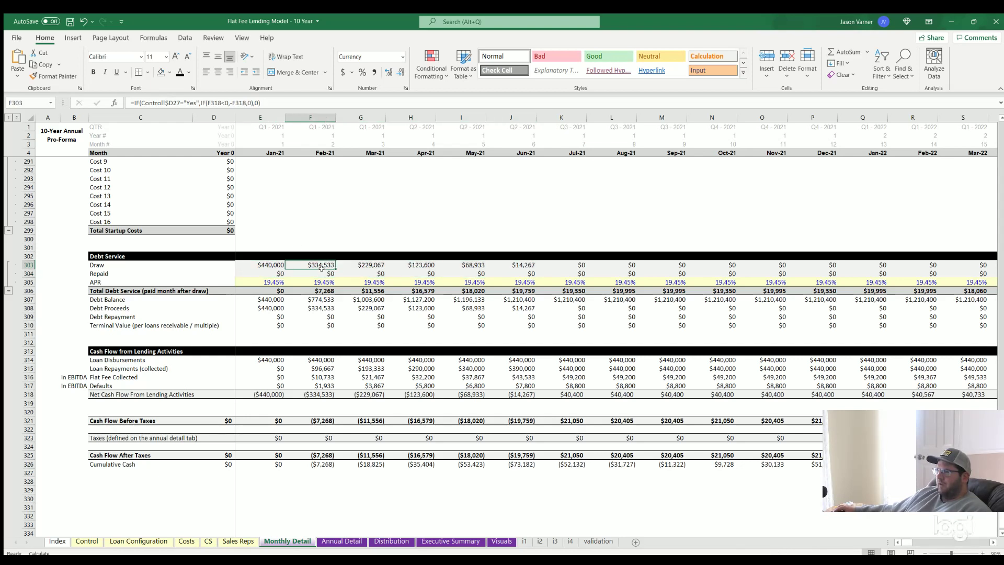
# Examine the Feb-21 defaults and the Flat Fee Collected row within Cash Flow from Lending Activities
pyautogui.click(318, 385)
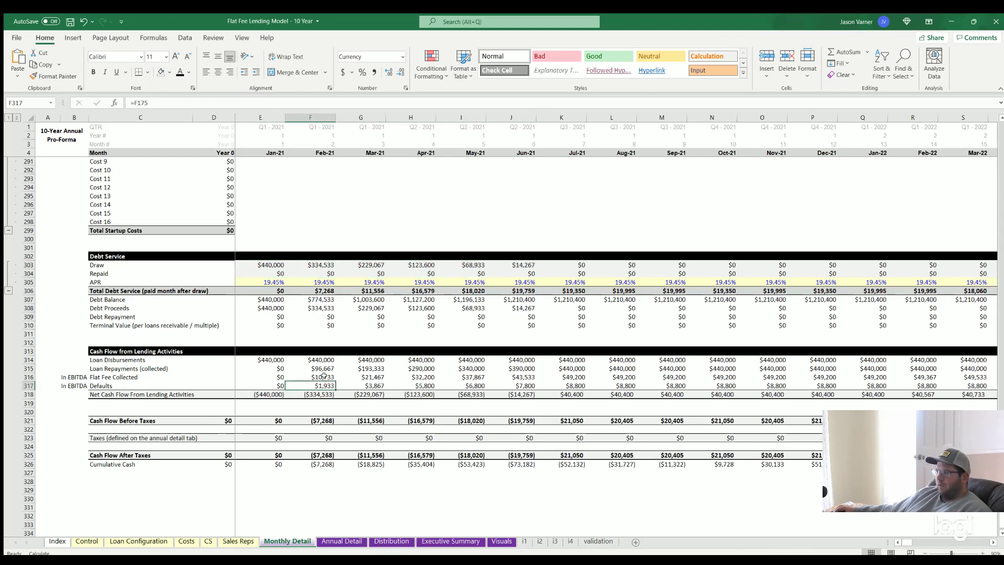
pyautogui.click(322, 374)
pyautogui.moveTo(285, 356); pyautogui.dragTo(474, 396)
pyautogui.click(123, 375)
pyautogui.moveTo(217, 375); pyautogui.dragTo(427, 377)
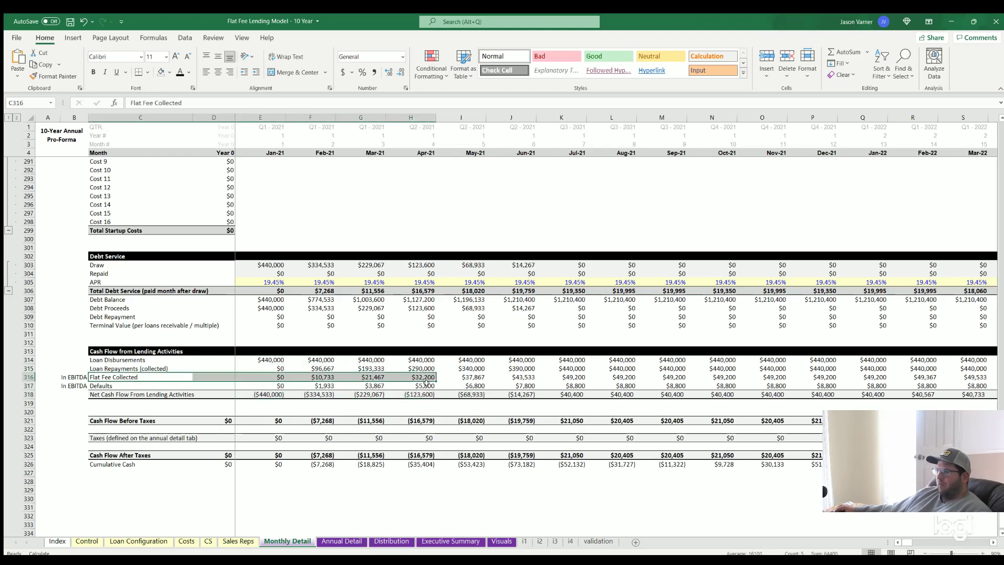
# Compare Flat Fee Collected and Net Cash Flow From Lending Activities with the debt Draw and Repaid rows through Aug-21
pyautogui.click(321, 374)
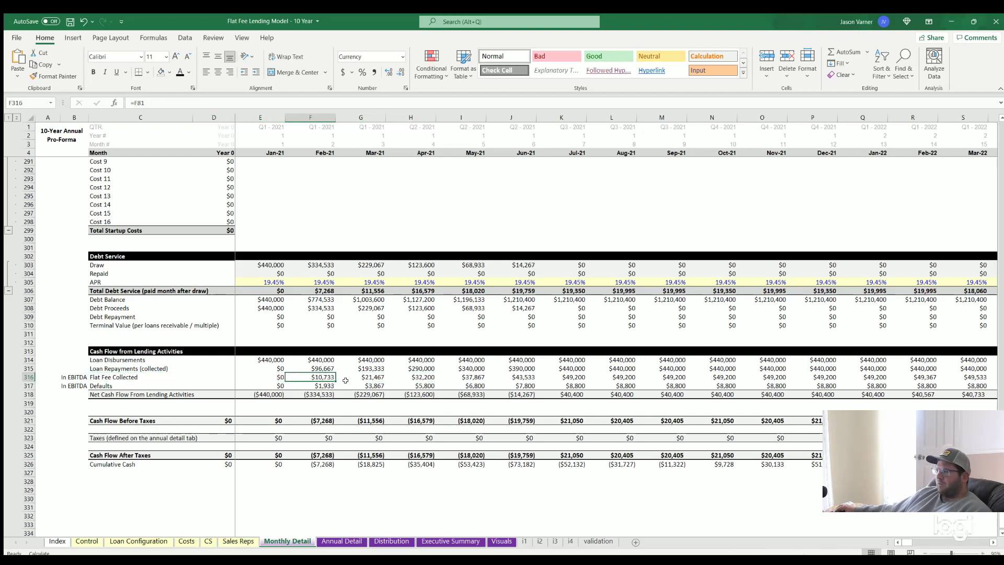
pyautogui.moveTo(570, 393); pyautogui.dragTo(725, 394)
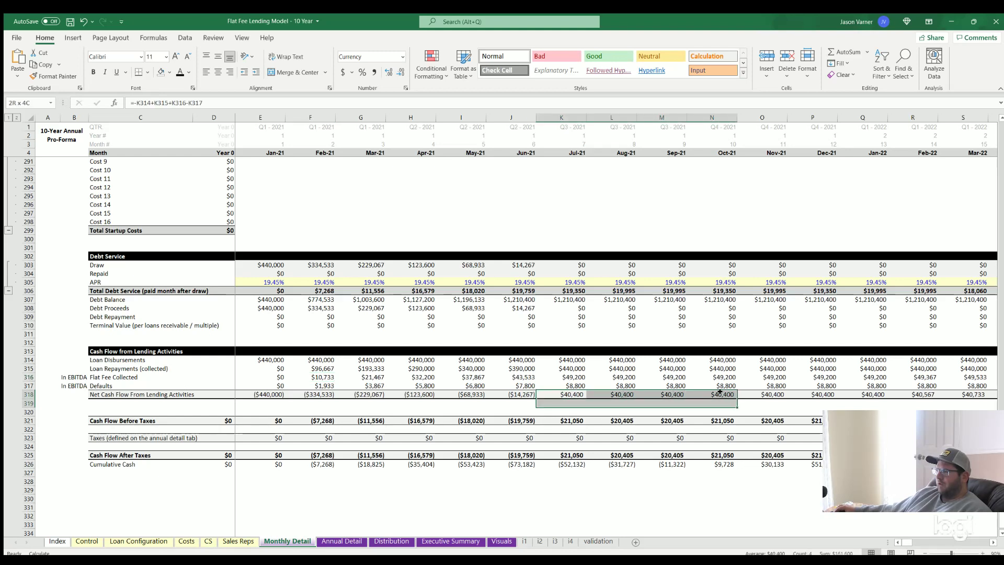
pyautogui.click(566, 264)
pyautogui.click(571, 270)
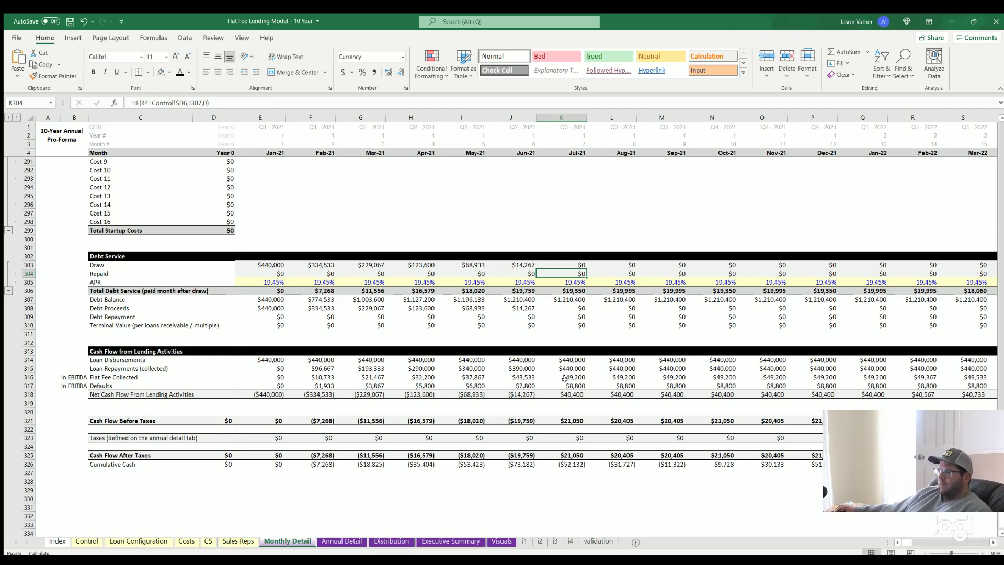
pyautogui.click(513, 263)
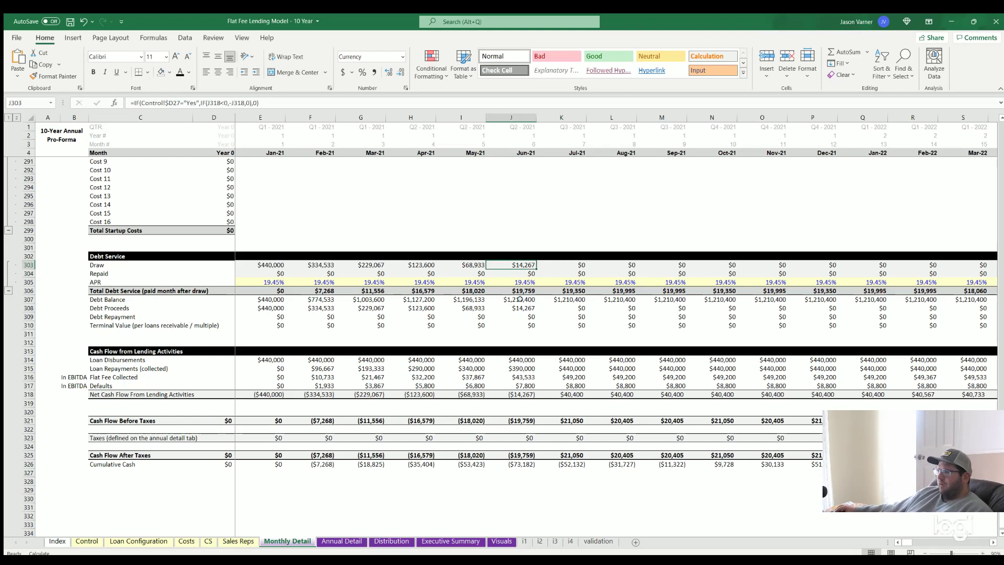
pyautogui.click(568, 265)
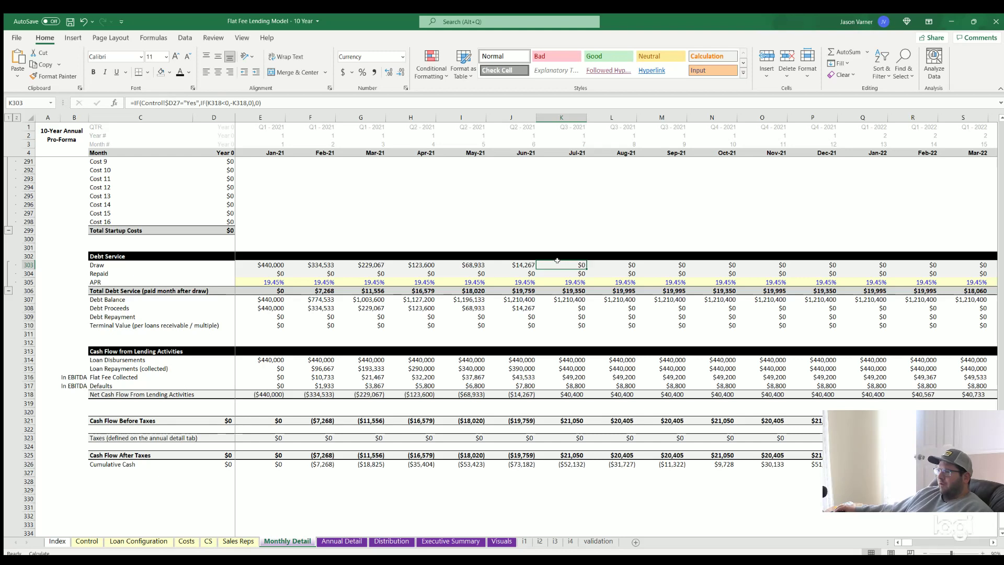
pyautogui.click(632, 264)
pyautogui.moveTo(97, 264)
pyautogui.mouseDown()
pyautogui.moveTo(628, 282)
pyautogui.moveTo(631, 272)
pyautogui.mouseUp()
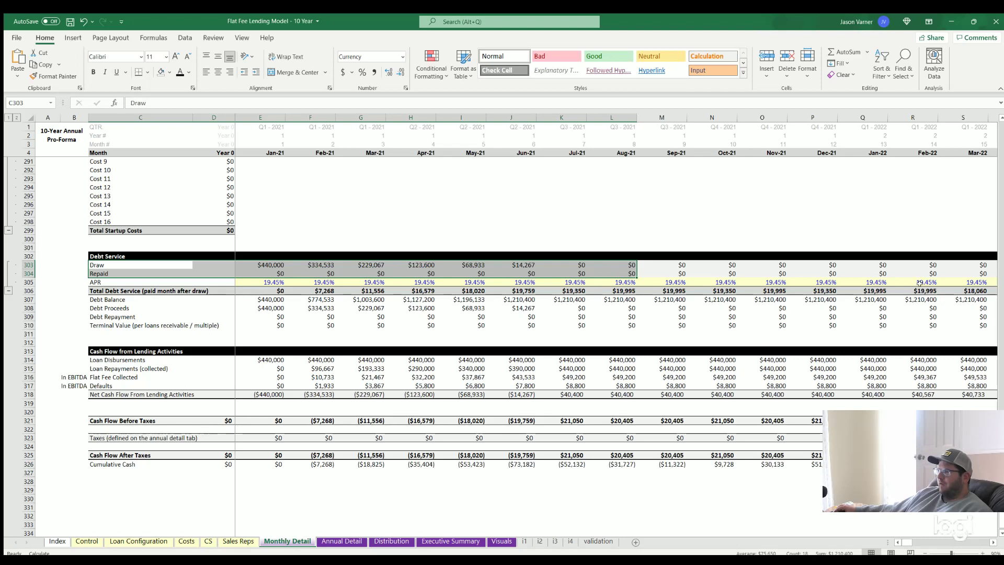
# Check Cash Flow After Taxes month by month from Jul-21 to Oct-21
pyautogui.click(570, 454)
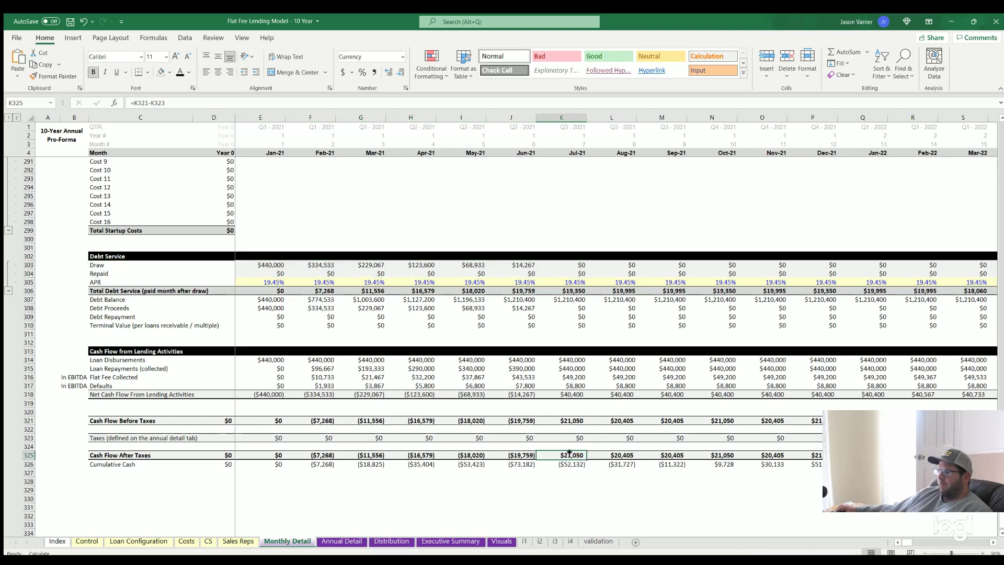
pyautogui.press('Right')
pyautogui.press('Right')
pyautogui.press('Right')
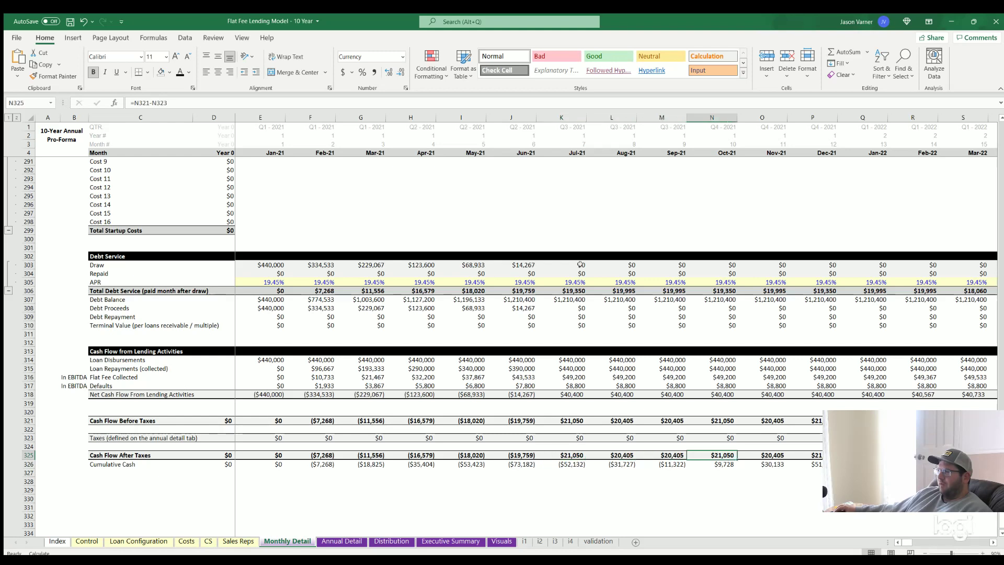
# Inspect the debt Draw and Repaid formulas from Jan-21 to Sep-21 and the Jun-21 Cash Flow Before Taxes formula
pyautogui.click(570, 264)
pyautogui.click(566, 270)
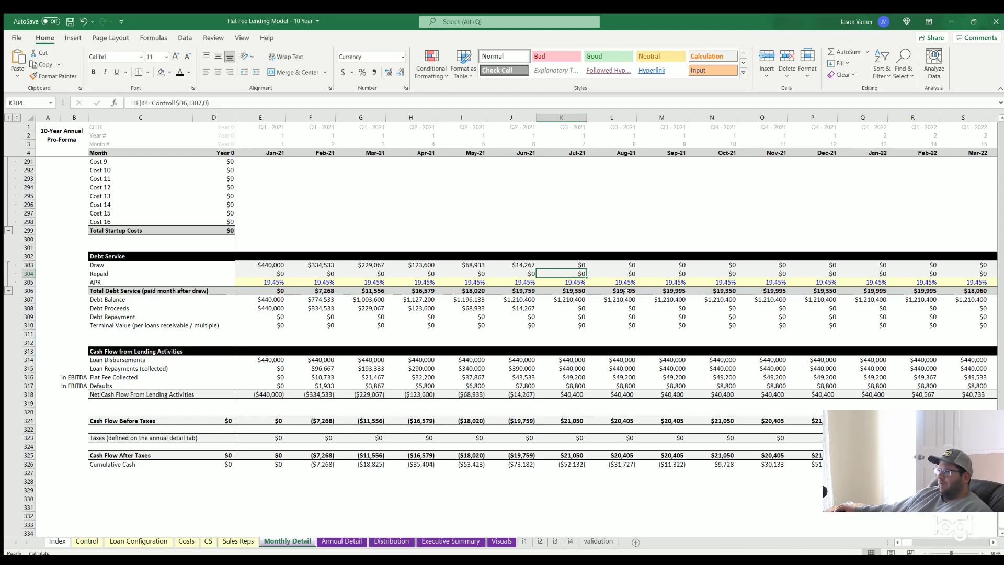
pyautogui.click(568, 262)
pyautogui.click(609, 262)
pyautogui.click(654, 261)
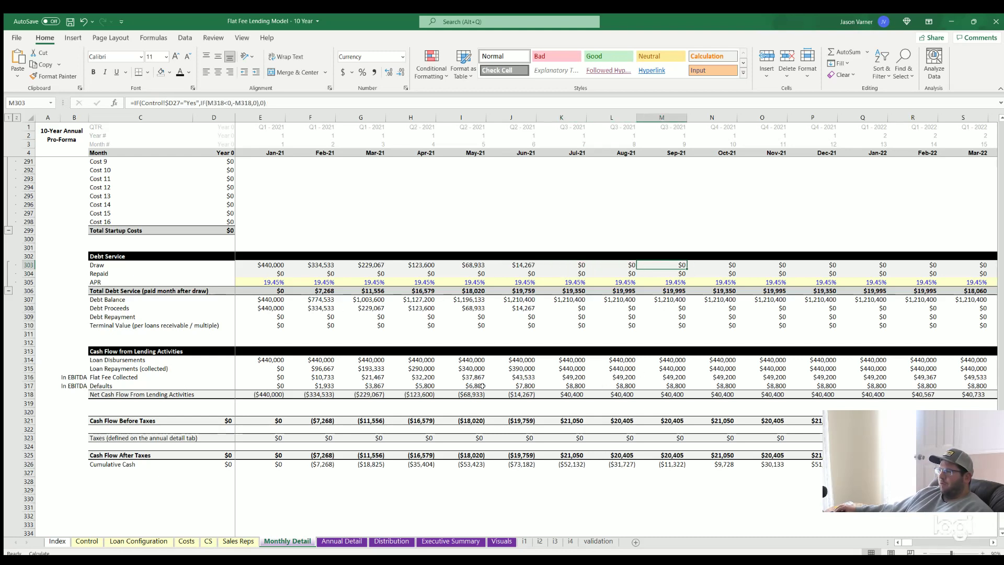
pyautogui.click(475, 271)
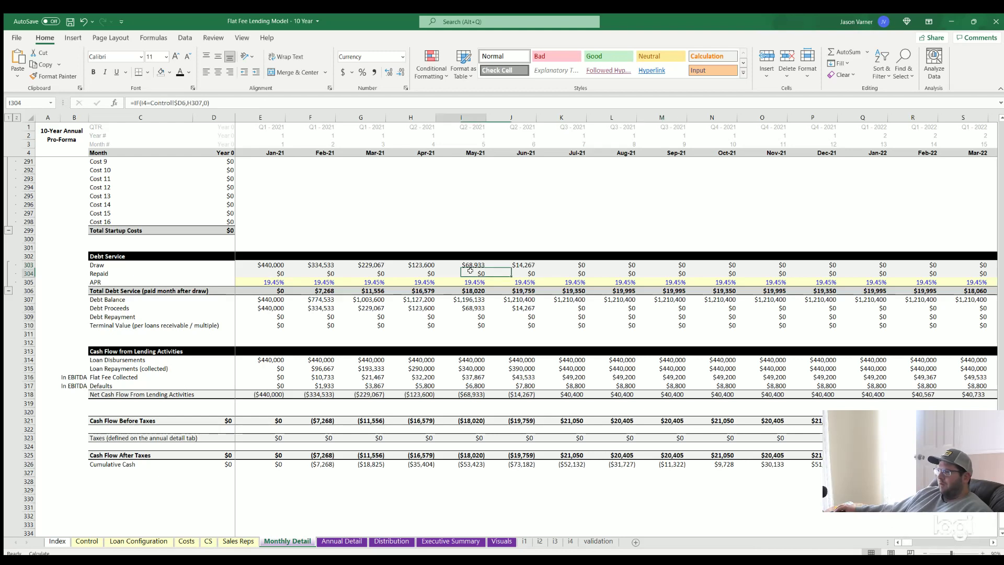
pyautogui.moveTo(272, 271); pyautogui.dragTo(494, 270)
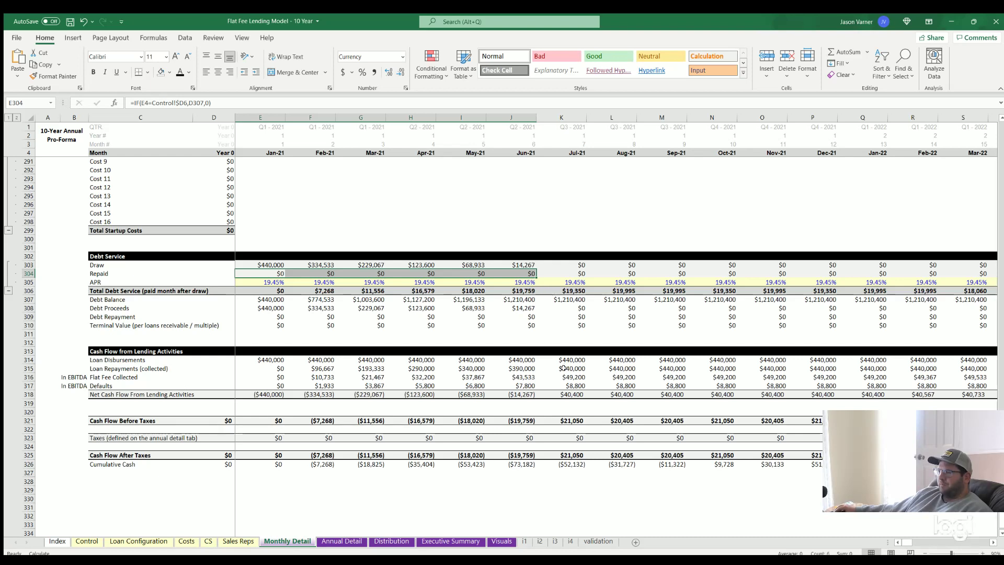
pyautogui.click(523, 420)
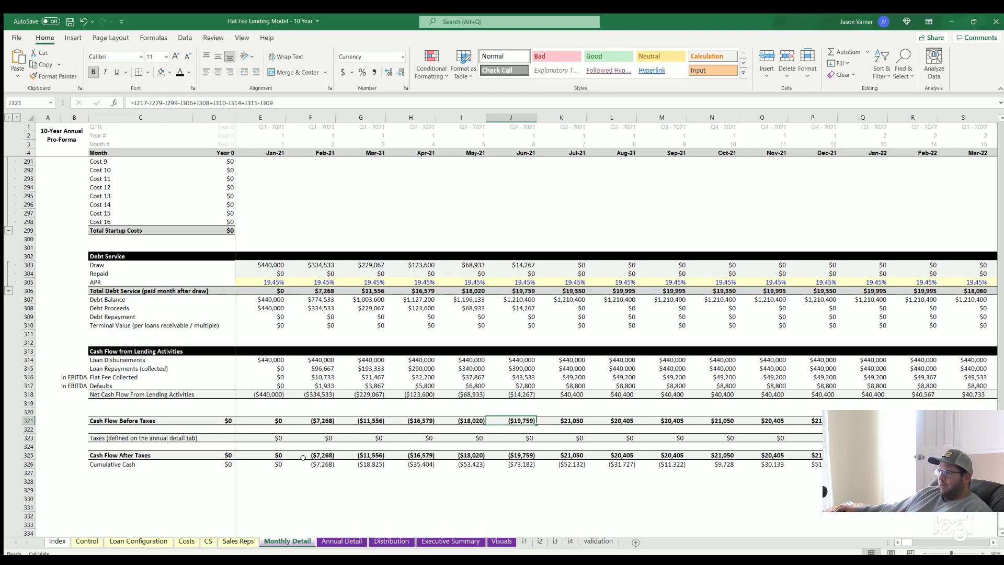
# Open the Annual Detail sheet and skim the yearly pro-forma from the loan counts to EBITDA and CapEx
pyautogui.click(364, 541)
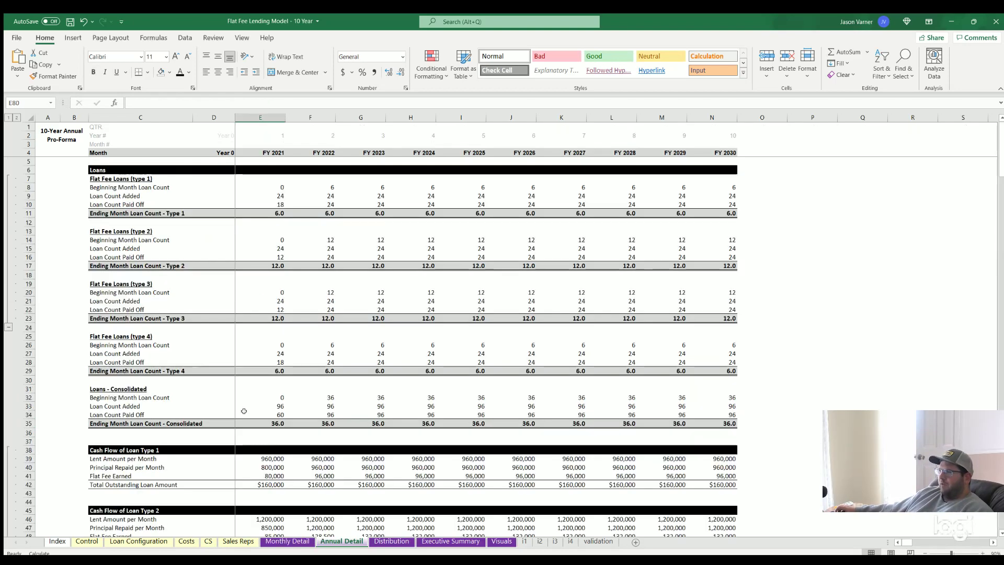
pyautogui.scroll(-20, 245, 410)
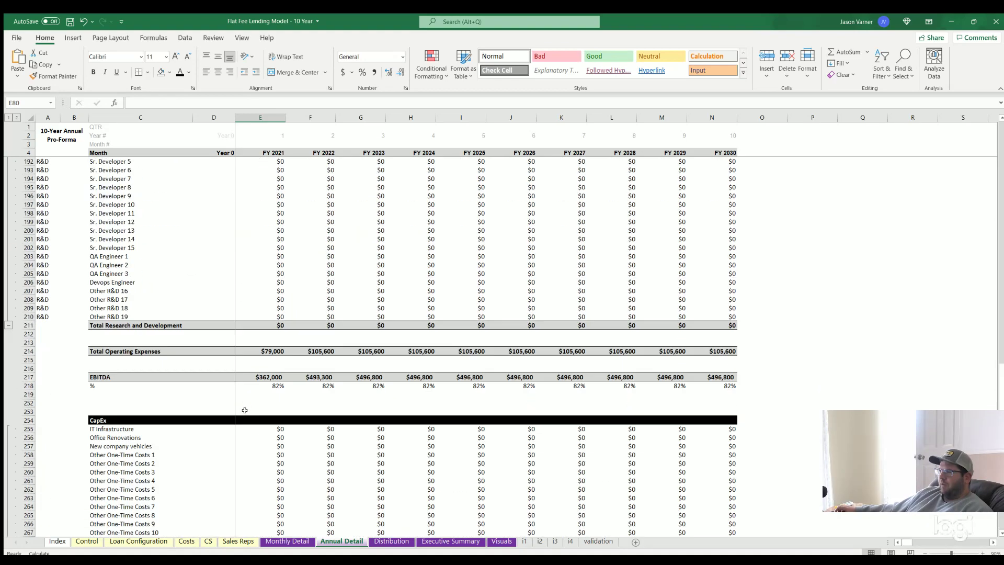
pyautogui.scroll(3, 244, 410)
# On the Distribution sheet, review Cash Flow for FY 2021 to FY 2030, the Project IRR and the Investor Cash Flow row
pyautogui.click(390, 541)
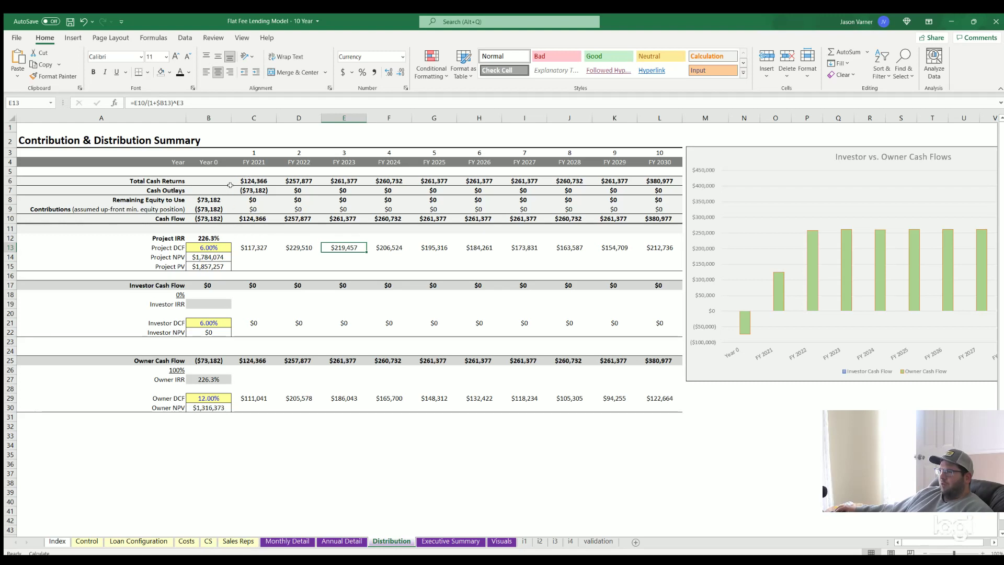
pyautogui.click(247, 216)
pyautogui.hotkey('shift', 'Right')
pyautogui.hotkey('shift', 'Right')
pyautogui.hotkey('shift', 'Right')
pyautogui.hotkey('shift', 'Right')
pyautogui.hotkey('shift', 'Right')
pyautogui.hotkey('shift', 'Right')
pyautogui.hotkey('shift', 'Right')
pyautogui.hotkey('shift', 'Right')
pyautogui.hotkey('shift', 'Right')
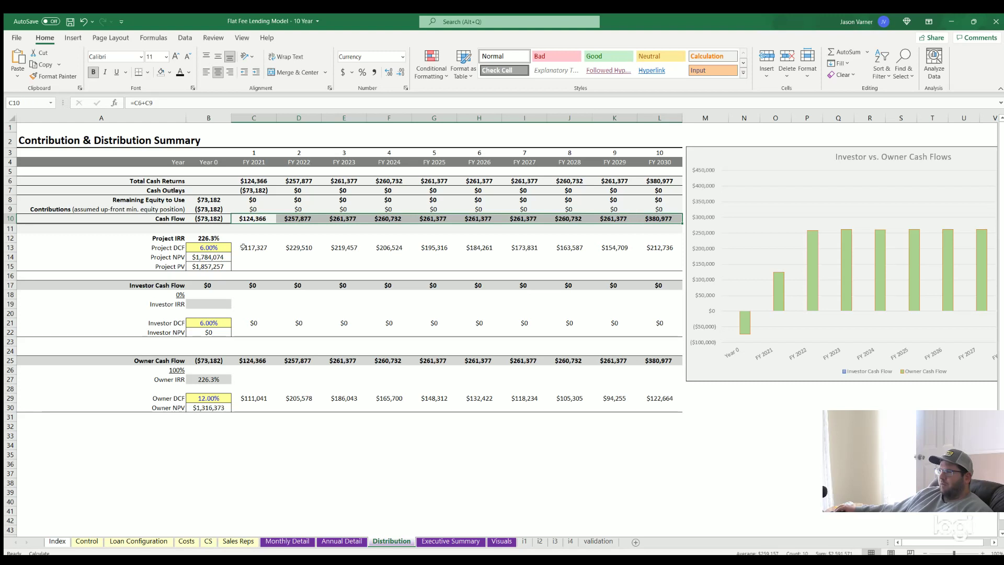
pyautogui.click(205, 236)
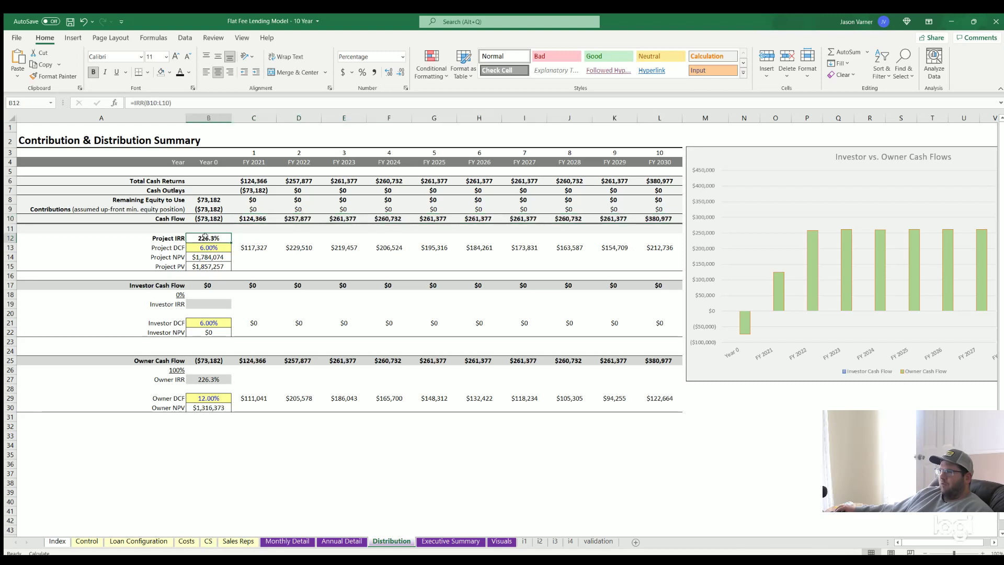
pyautogui.click(159, 237)
pyautogui.click(164, 284)
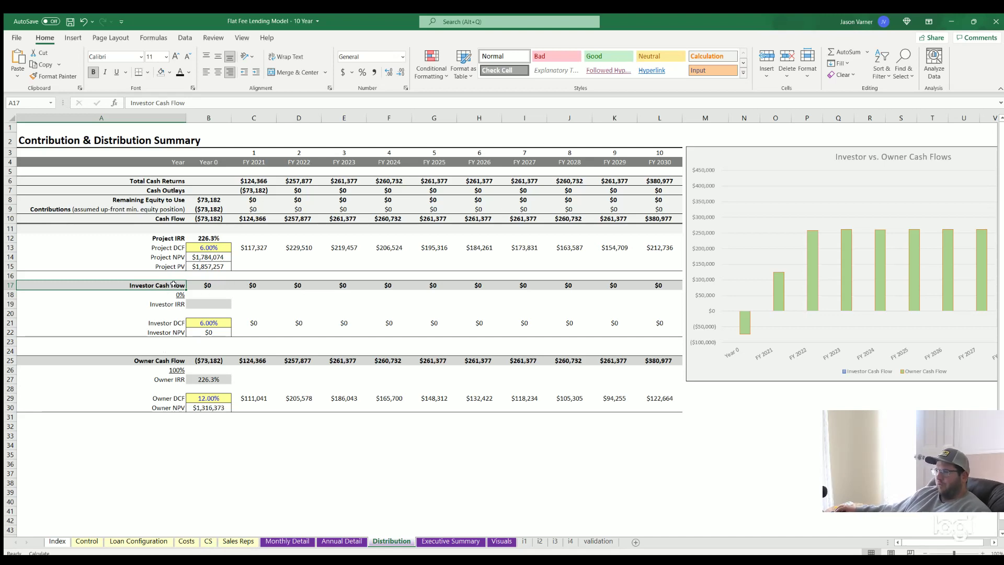
# On the Control sheet, set Investor Proceeds to $60,000 and % Share for Investors to 20%
pyautogui.click(87, 540)
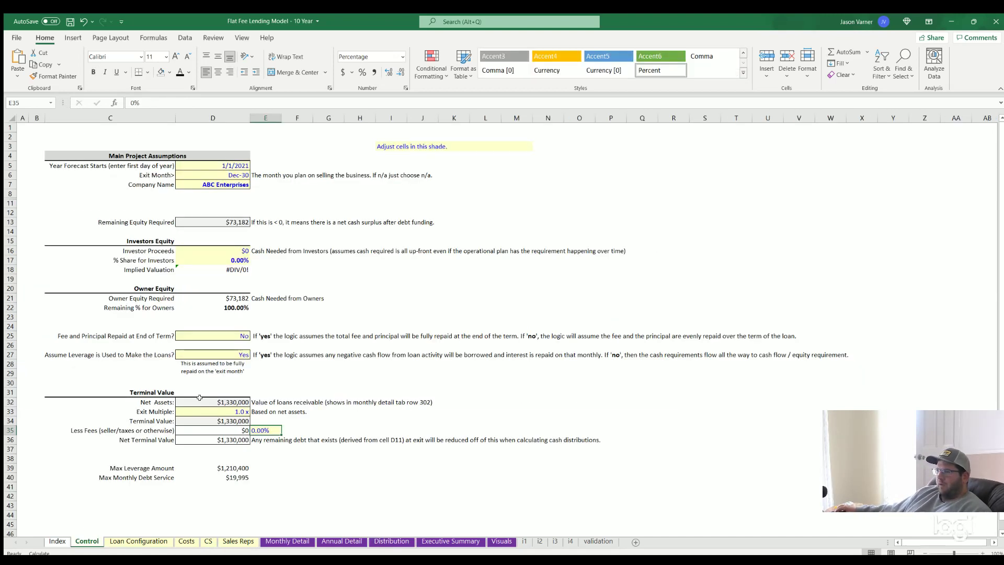
pyautogui.click(222, 249)
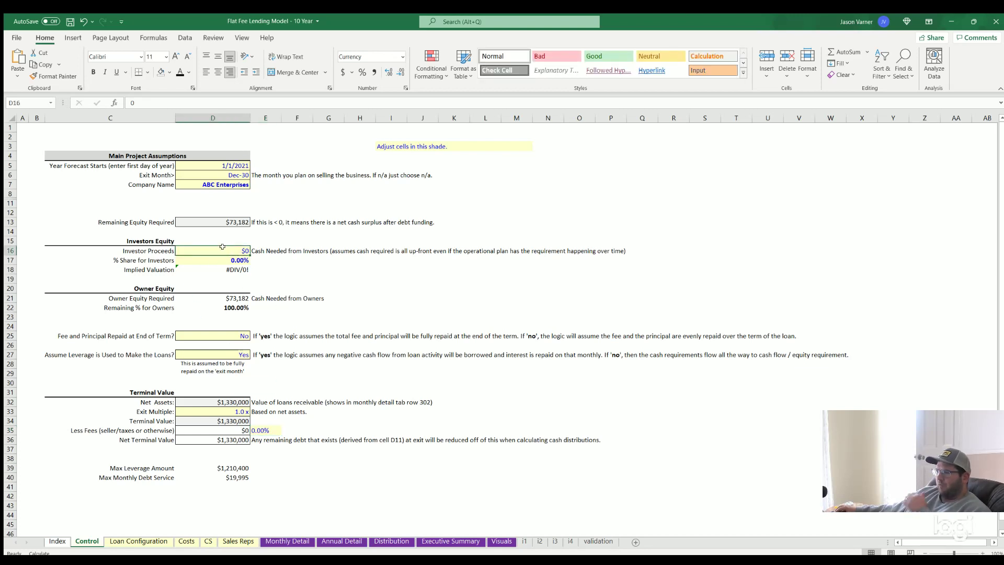
pyautogui.write('6')
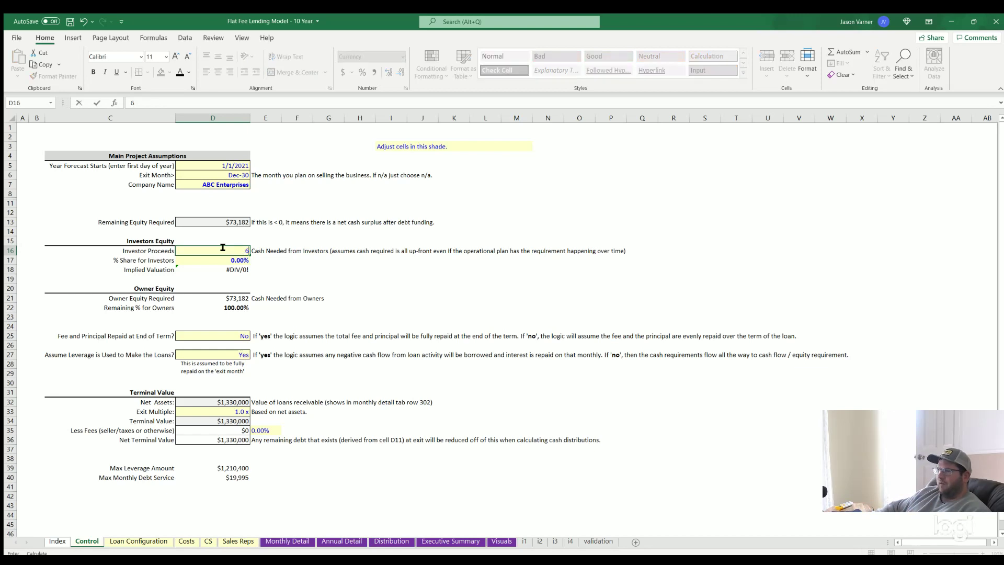
pyautogui.write('0,000')
pyautogui.press('Return')
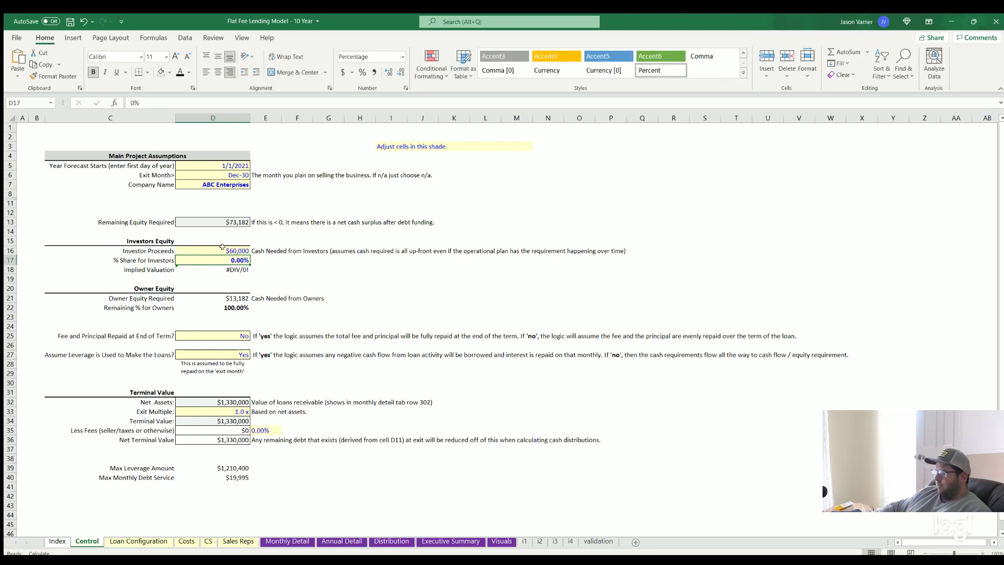
pyautogui.write('20')
pyautogui.press('Return')
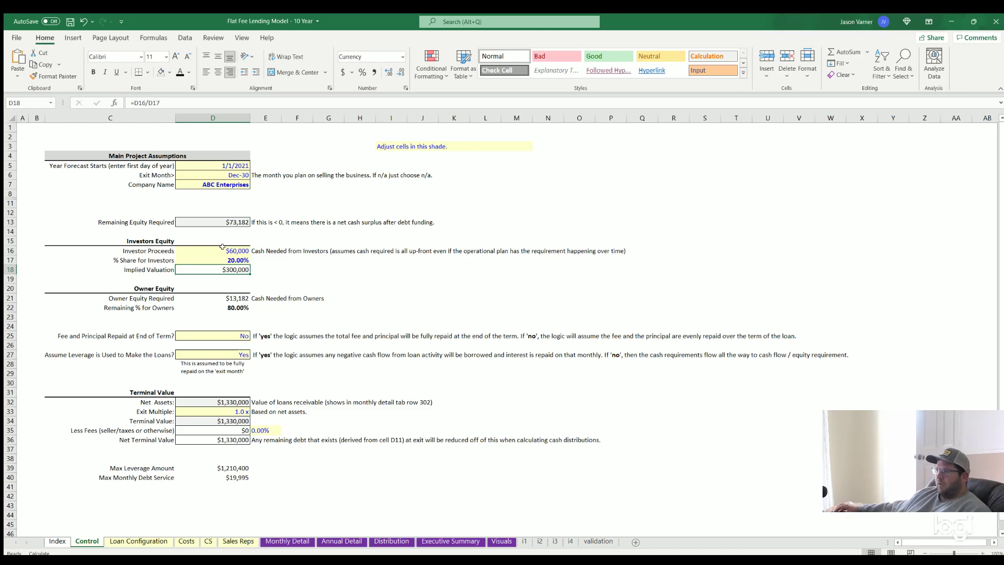
# Return to the Distribution sheet and check the Investor IRR and Owner IRR under the new equity split
pyautogui.click(391, 541)
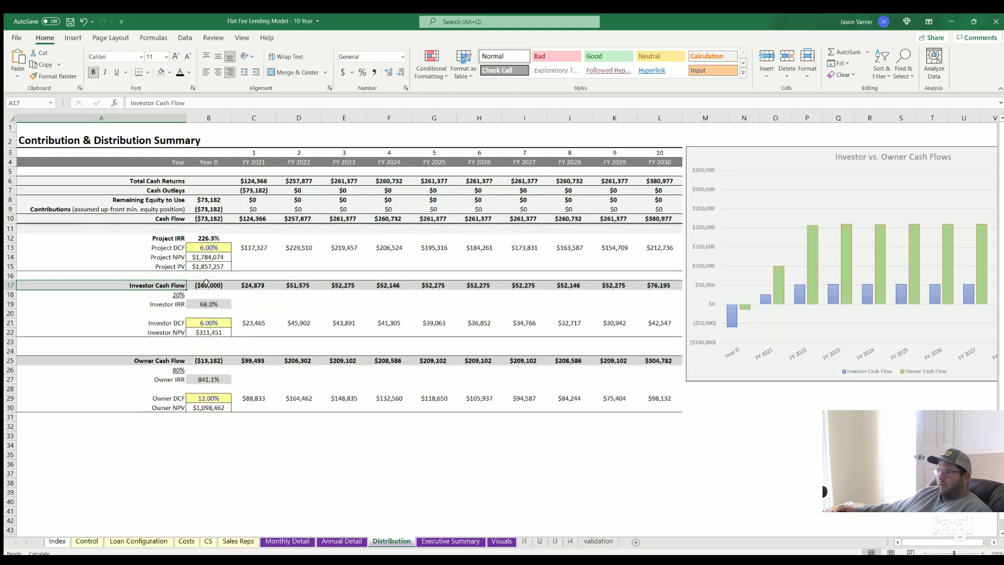
pyautogui.click(204, 302)
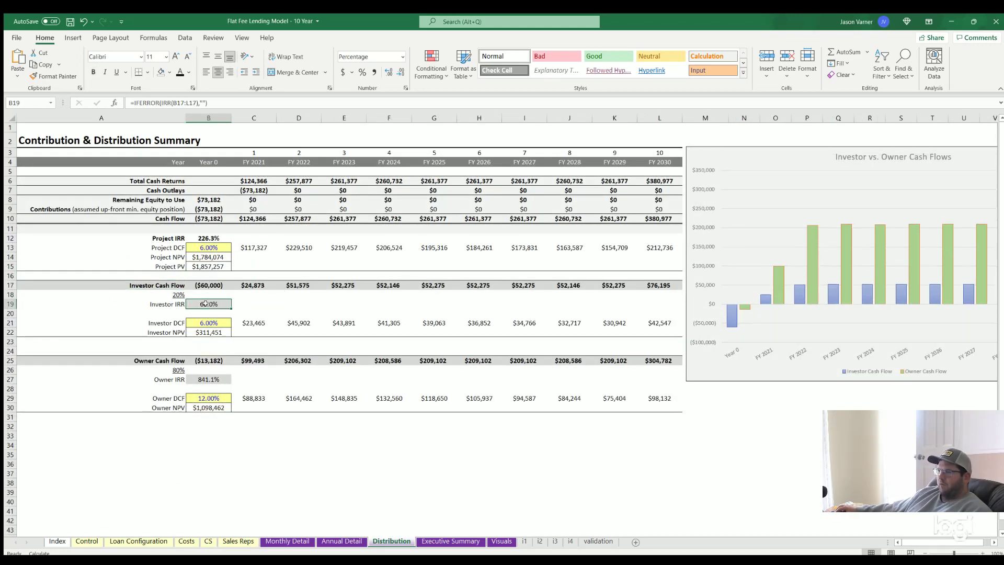
pyautogui.click(210, 377)
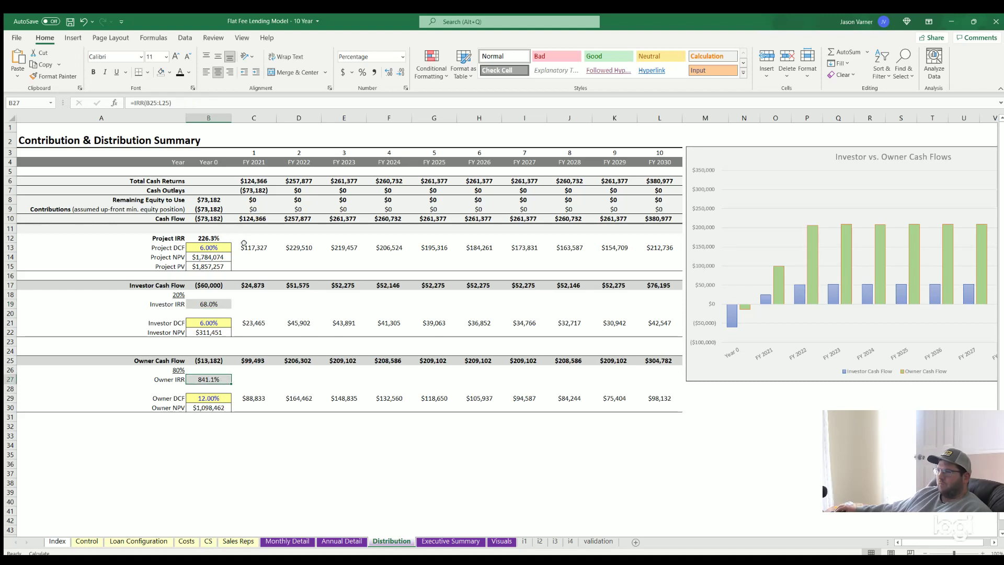
pyautogui.moveTo(902, 543); pyautogui.dragTo(903, 543)
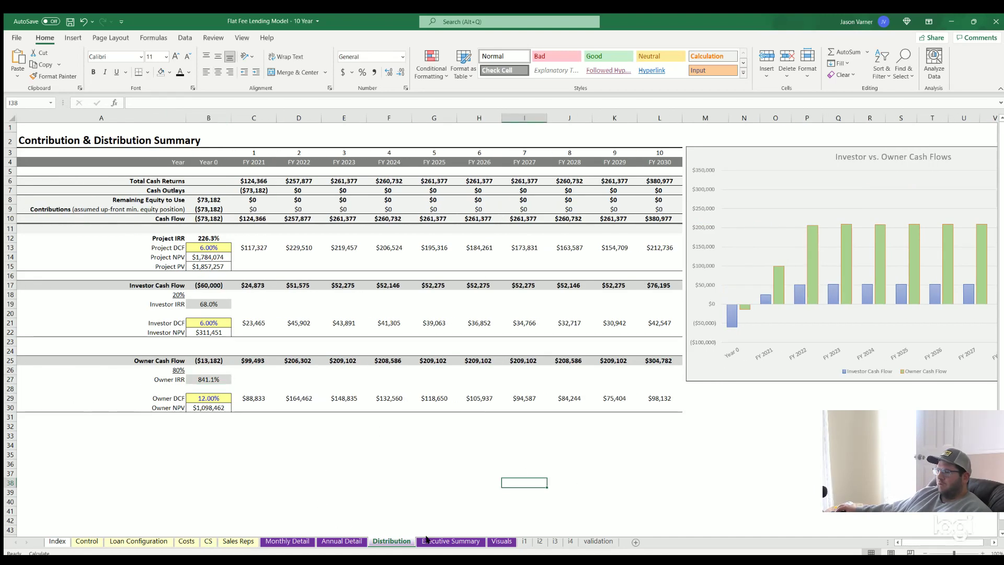
# Open the Executive Summary sheet and review Total Revenue across all ten years
pyautogui.click(443, 542)
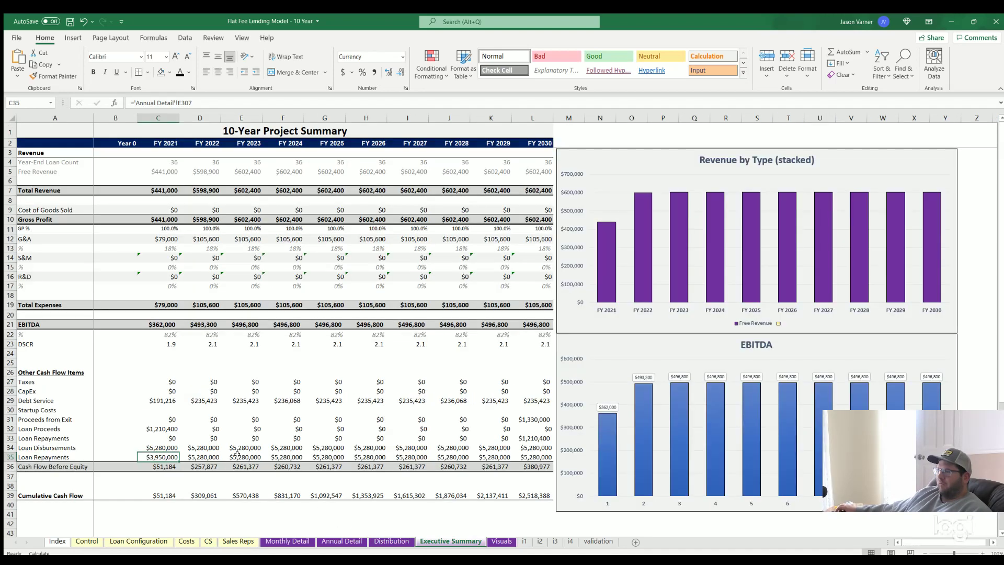
pyautogui.click(26, 170)
pyautogui.click(35, 186)
pyautogui.hotkey('shift', 'Right')
pyautogui.hotkey('shift', 'Right')
pyautogui.hotkey('shift', 'Right')
pyautogui.hotkey('shift', 'Right')
pyautogui.hotkey('shift', 'Right')
pyautogui.hotkey('shift', 'Right')
pyautogui.hotkey('shift', 'Right')
pyautogui.hotkey('shift', 'Right')
pyautogui.hotkey('shift', 'Right')
pyautogui.hotkey('shift', 'Right')
pyautogui.hotkey('shift', 'Right')
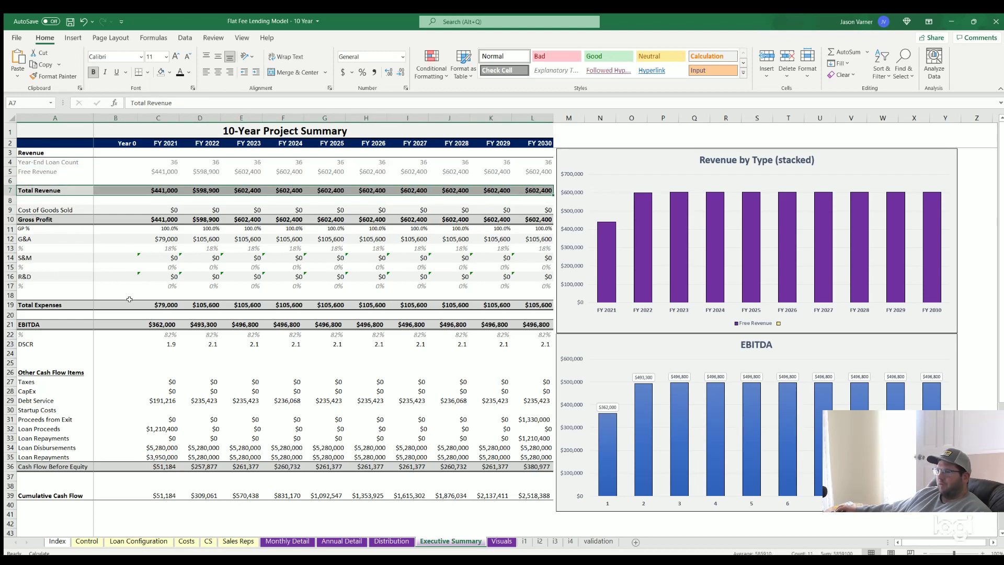
# Examine the EBITDA row and the yearly DSCR formulas in the 10-Year Project Summary
pyautogui.moveTo(20, 324); pyautogui.dragTo(541, 324)
pyautogui.click(287, 342)
pyautogui.moveTo(62, 343); pyautogui.dragTo(337, 344)
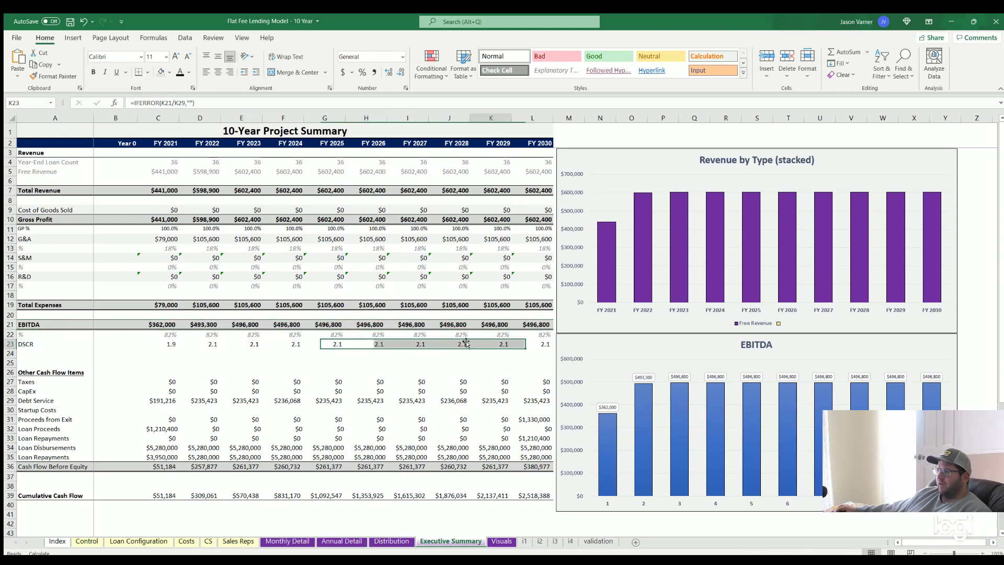
pyautogui.click(465, 344)
pyautogui.click(413, 342)
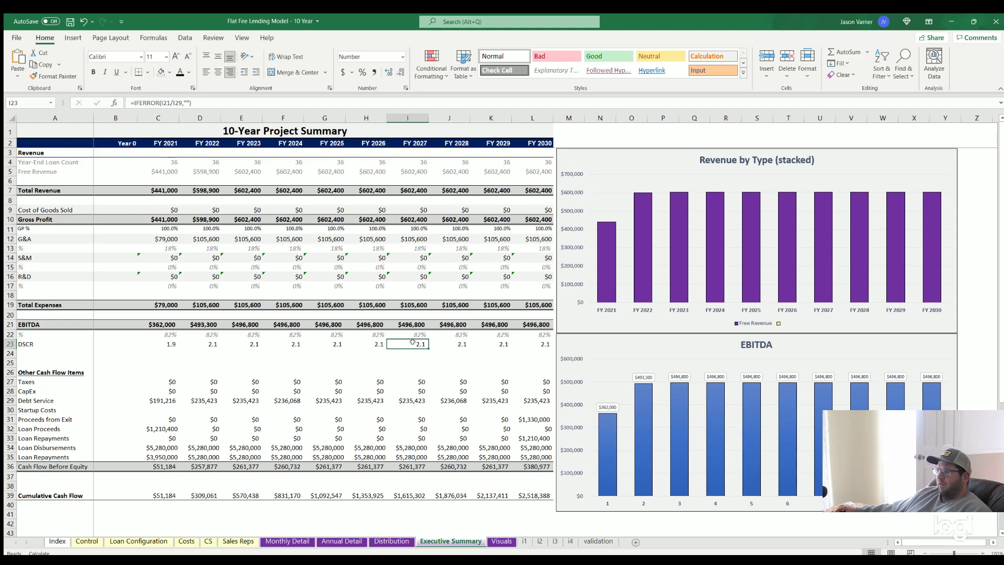
pyautogui.click(331, 343)
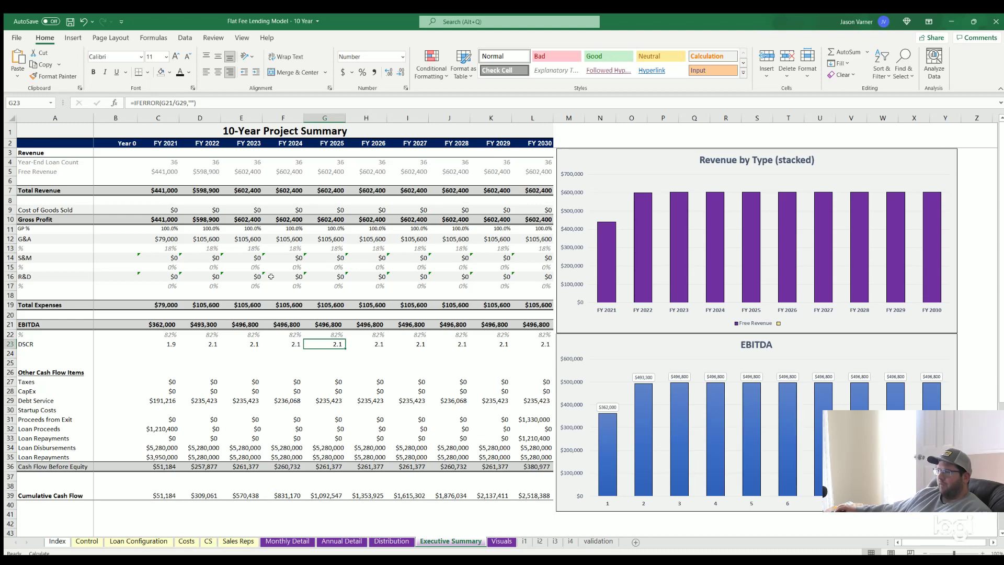
pyautogui.click(280, 344)
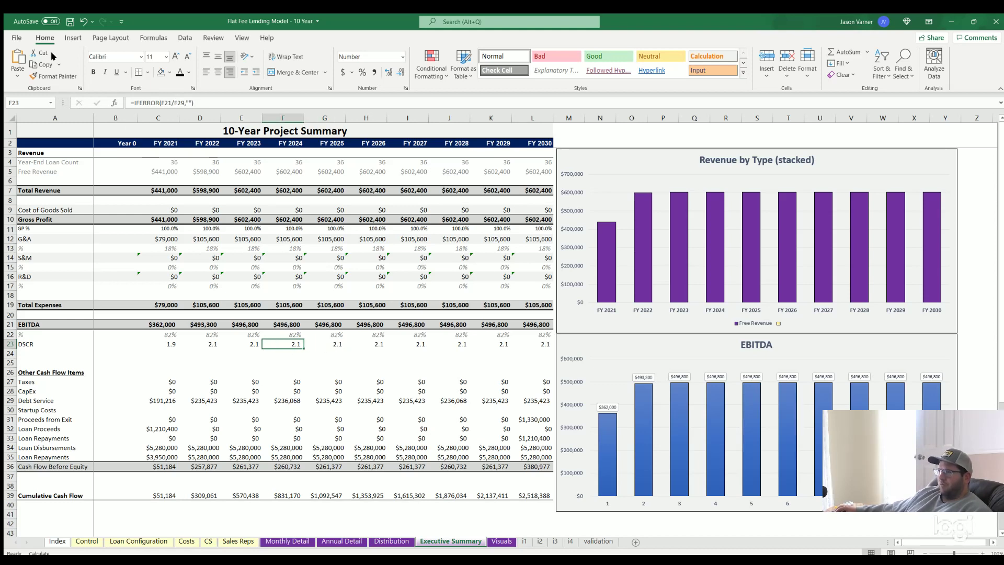
# Save the workbook
pyautogui.click(69, 22)
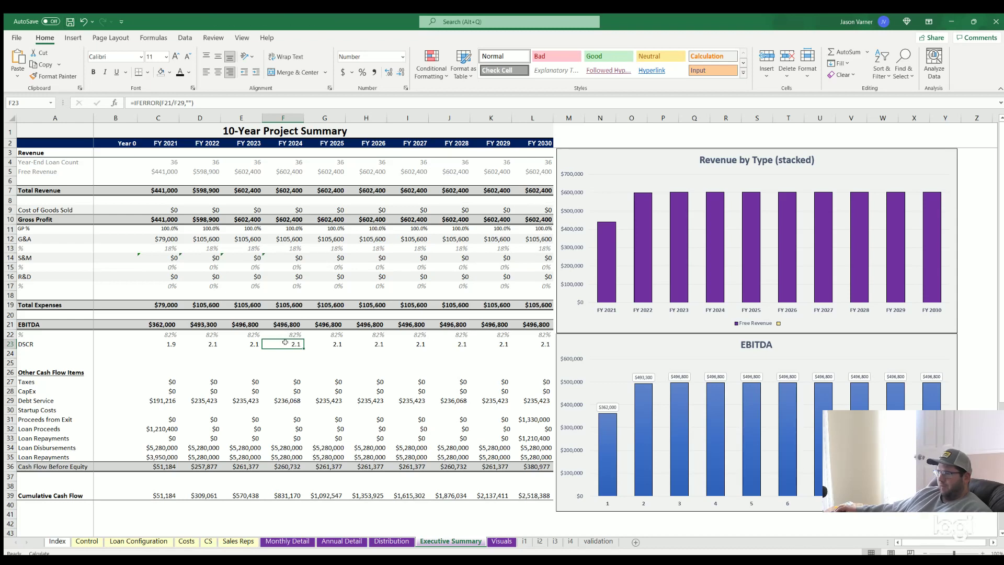
# Review the Other Cash Flow Items block and the FY 2030 formulas for Cash Flow Before Equity and Cumulative Cash Flow
pyautogui.moveTo(160, 382); pyautogui.dragTo(544, 456)
pyautogui.scroll(-4, 486, 445)
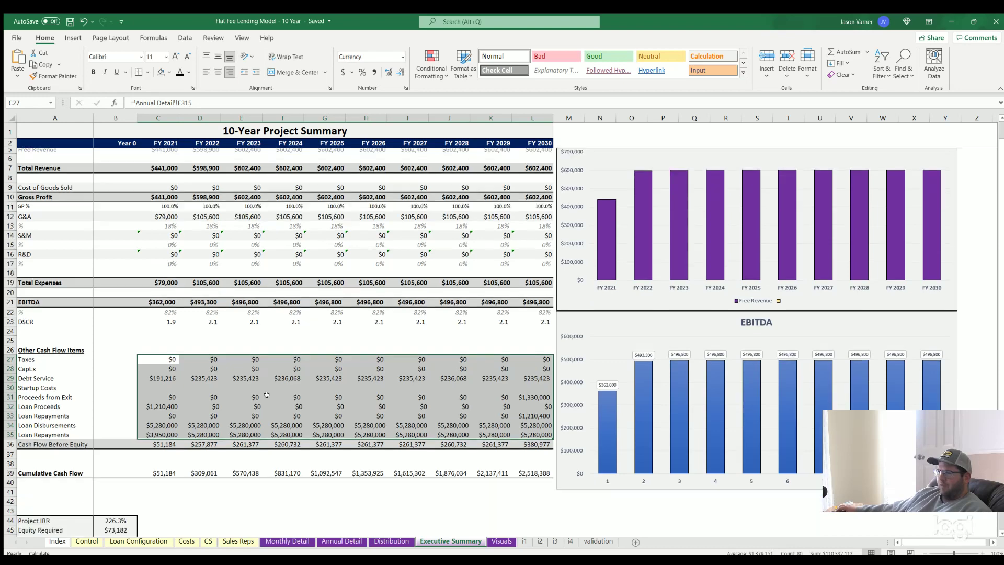
pyautogui.click(536, 359)
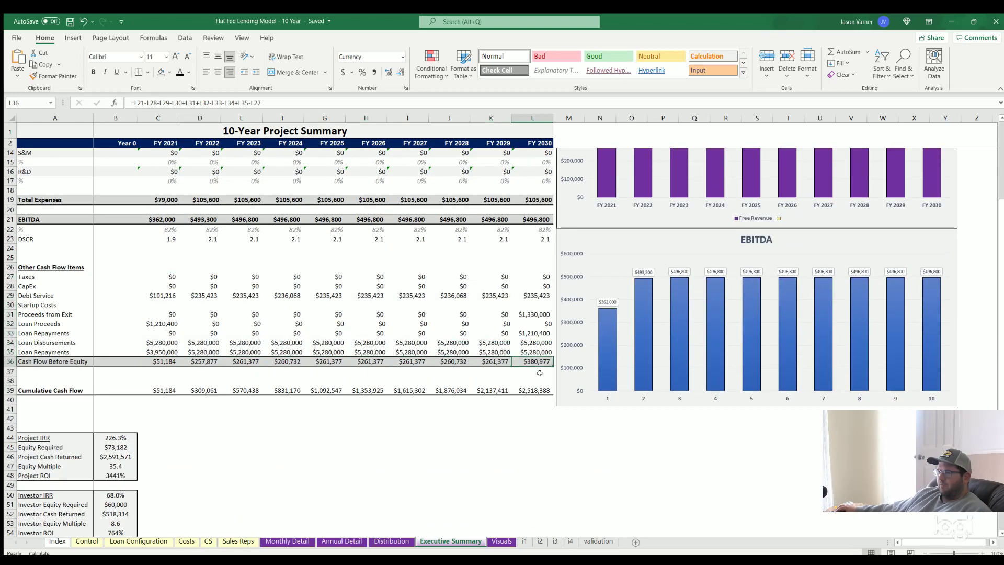
pyautogui.click(533, 390)
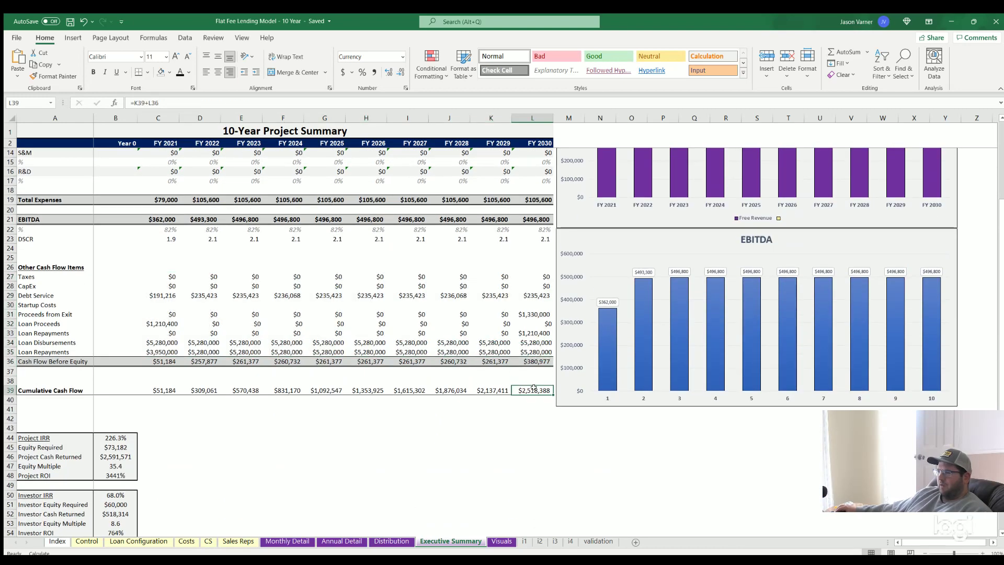
# Examine the project return metrics on the Executive Summary: Project IRR, Equity Required, Project Cash Returned, Equity Multiple and Project ROI
pyautogui.scroll(-4, 251, 369)
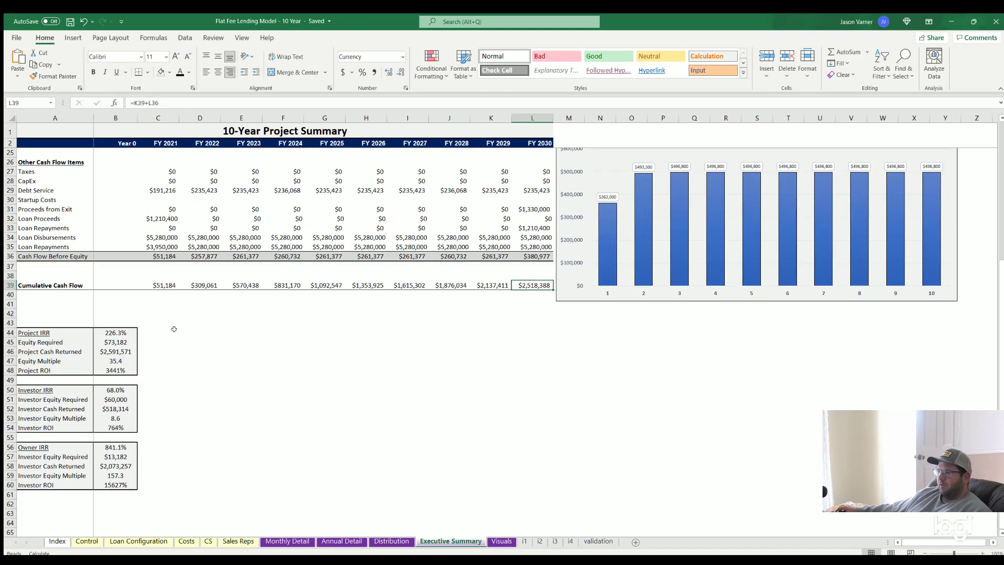
pyautogui.click(113, 332)
pyautogui.click(108, 343)
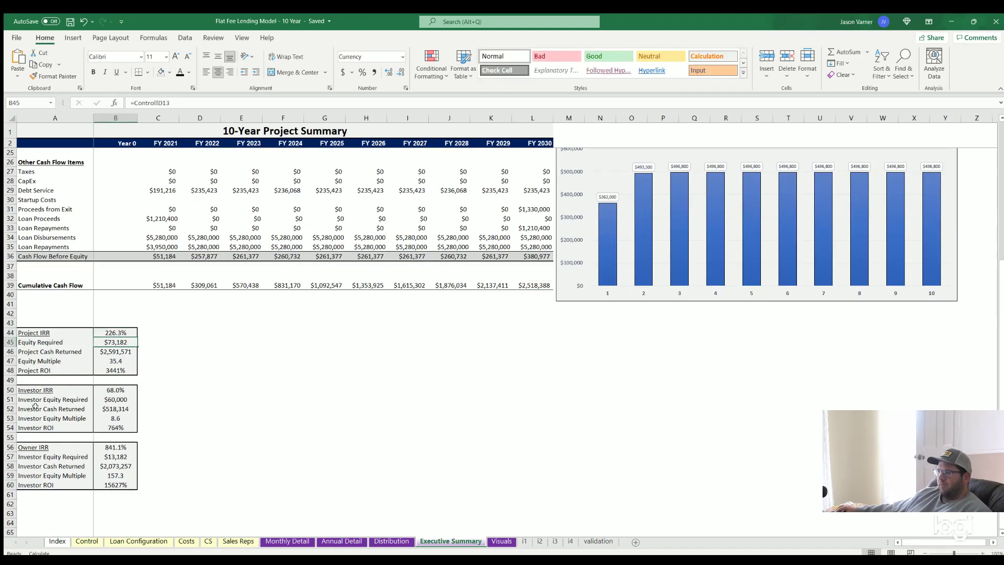
pyautogui.moveTo(118, 333); pyautogui.dragTo(117, 351)
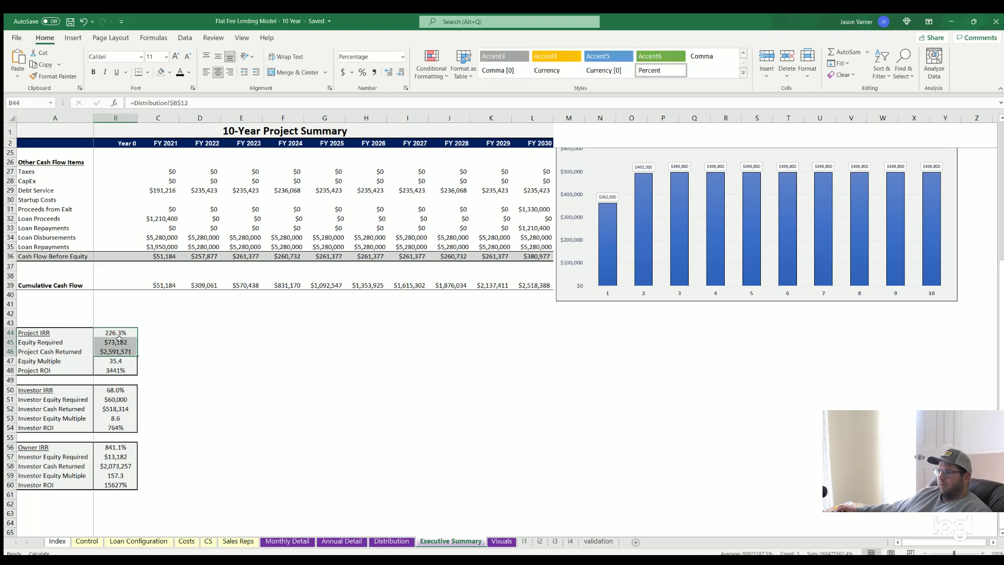
pyautogui.click(118, 331)
pyautogui.click(118, 342)
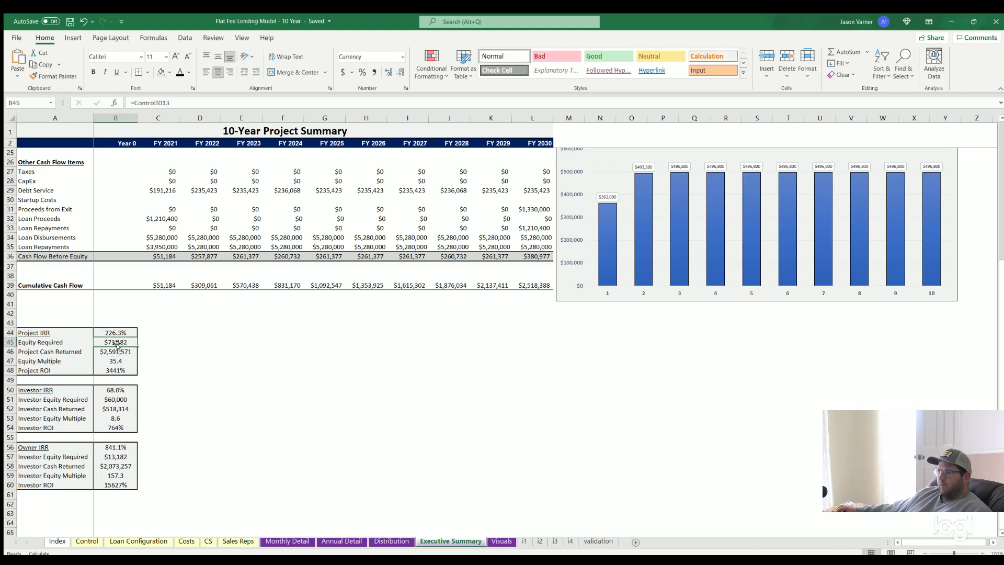
pyautogui.click(114, 349)
pyautogui.click(118, 361)
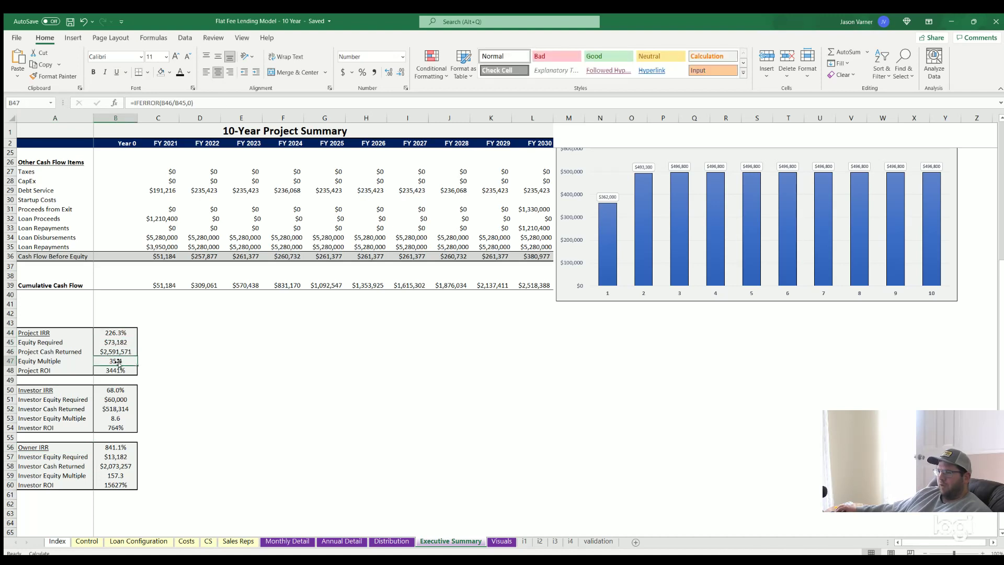
pyautogui.click(120, 368)
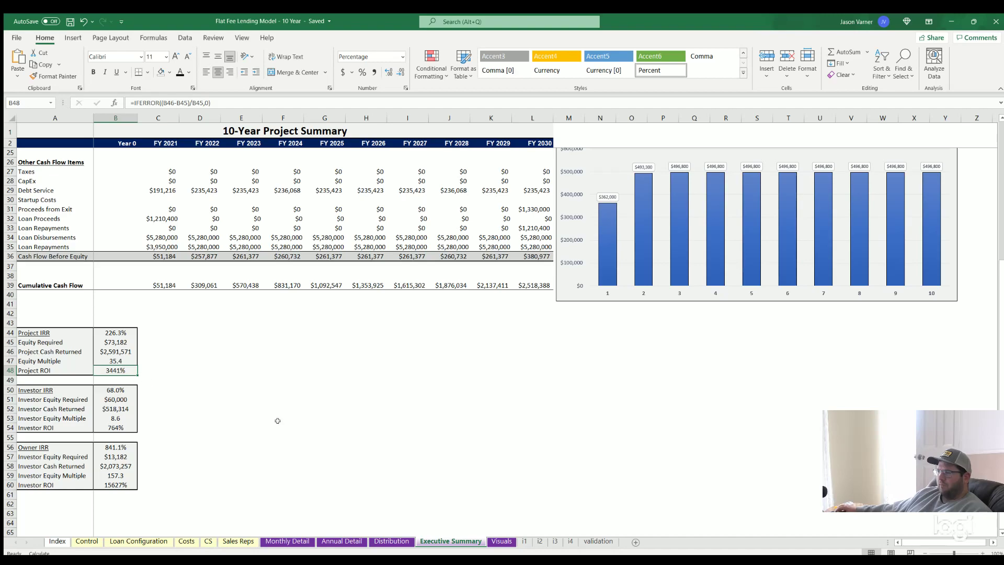
pyautogui.scroll(7, 366, 367)
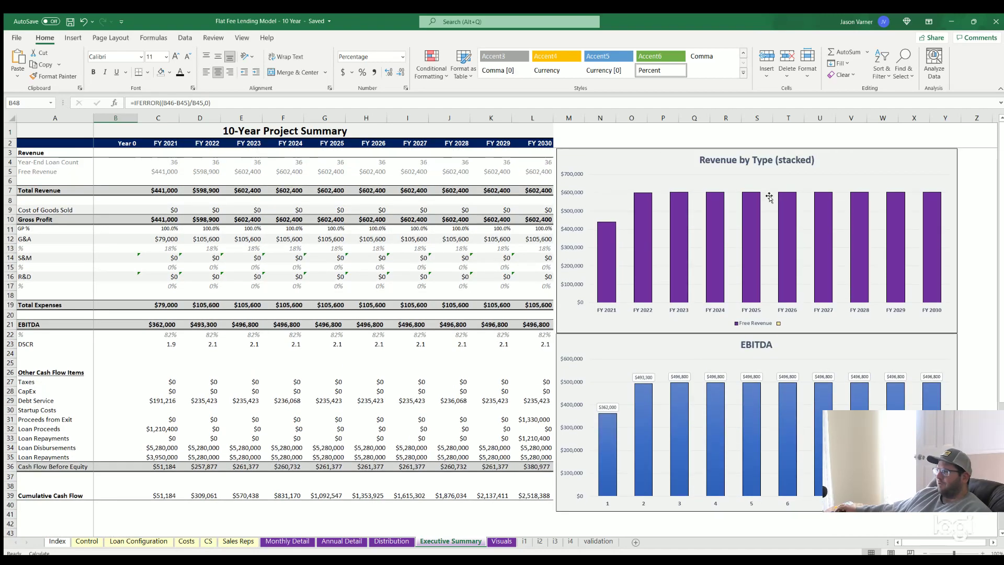
# On the Visuals sheet, correct the Type 1 loans receivable chart title to "Total Outstanding Loans Receivable vs Fees Earned (Type 1)"
pyautogui.click(501, 541)
pyautogui.scroll(20, 294, 410)
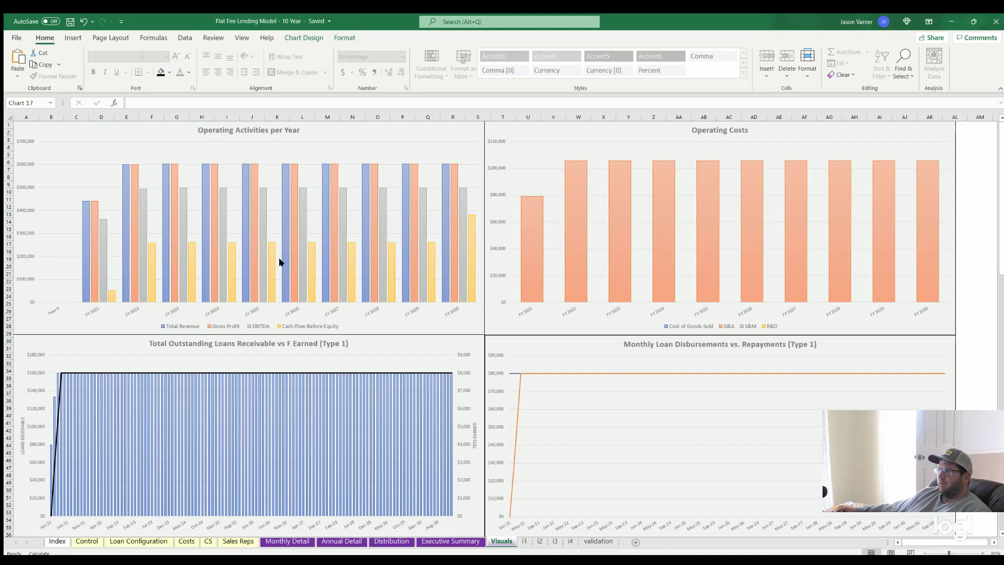
pyautogui.scroll(-7, 204, 309)
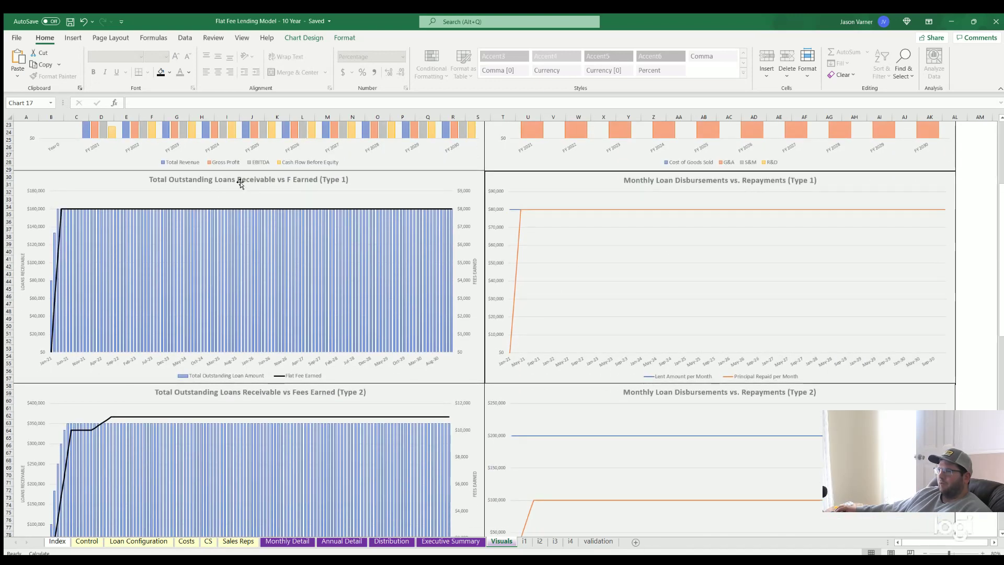
pyautogui.click(287, 173)
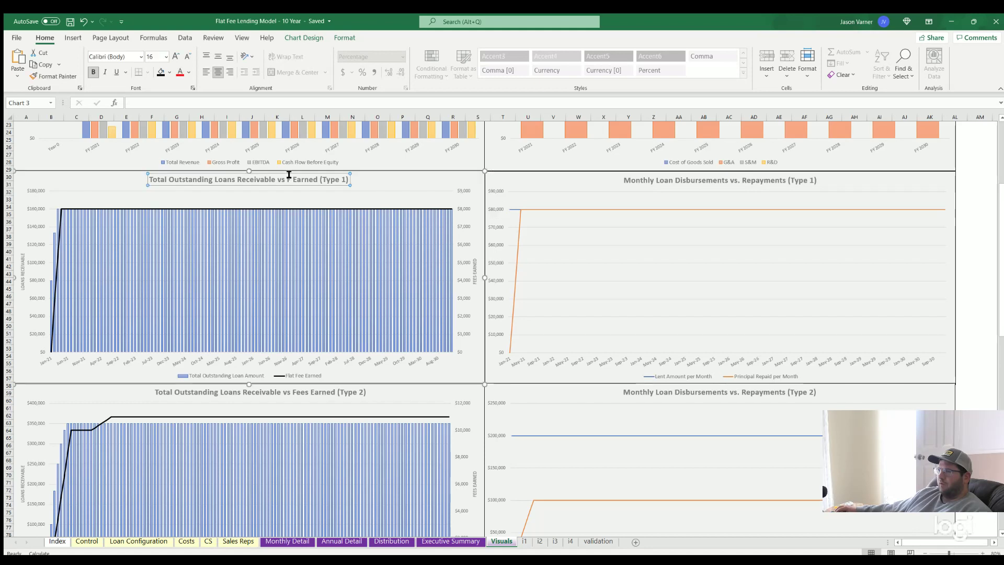
pyautogui.write('ees')
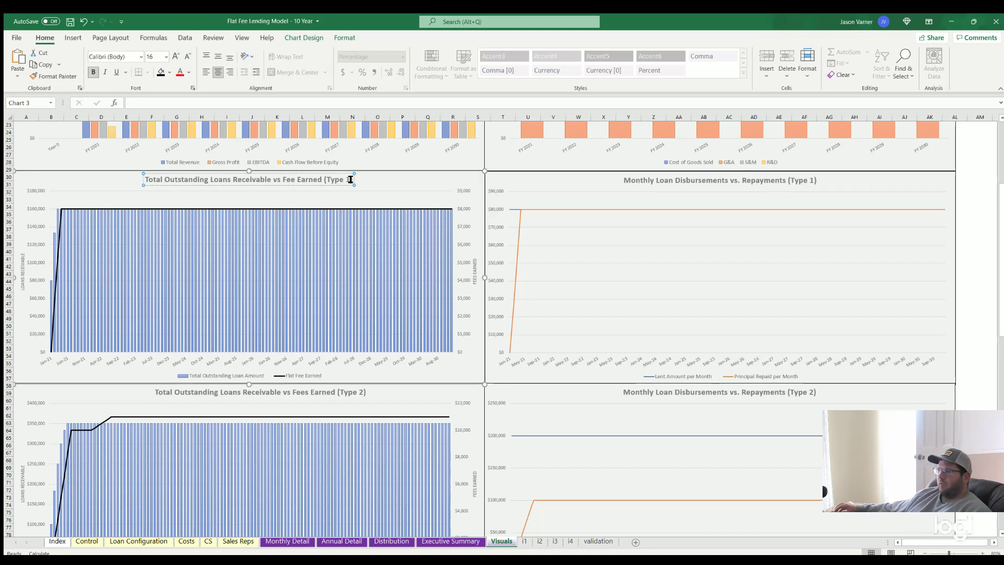
pyautogui.click(979, 281)
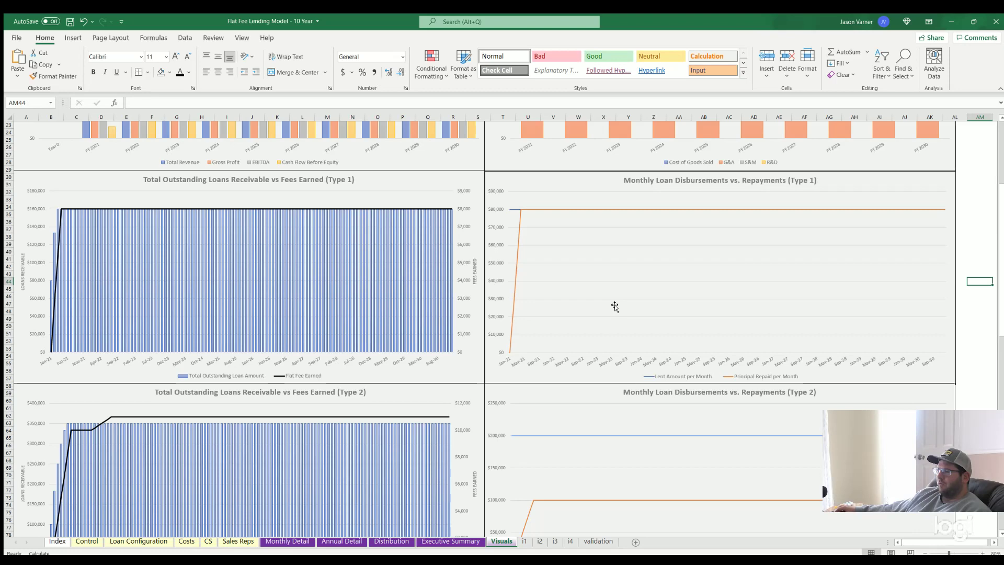
# Review the type 1 loan inputs on the Loan Configuration sheet: term in months, loan amount, flat rate fee and loans added
pyautogui.click(159, 541)
pyautogui.click(290, 203)
pyautogui.moveTo(295, 228); pyautogui.dragTo(634, 230)
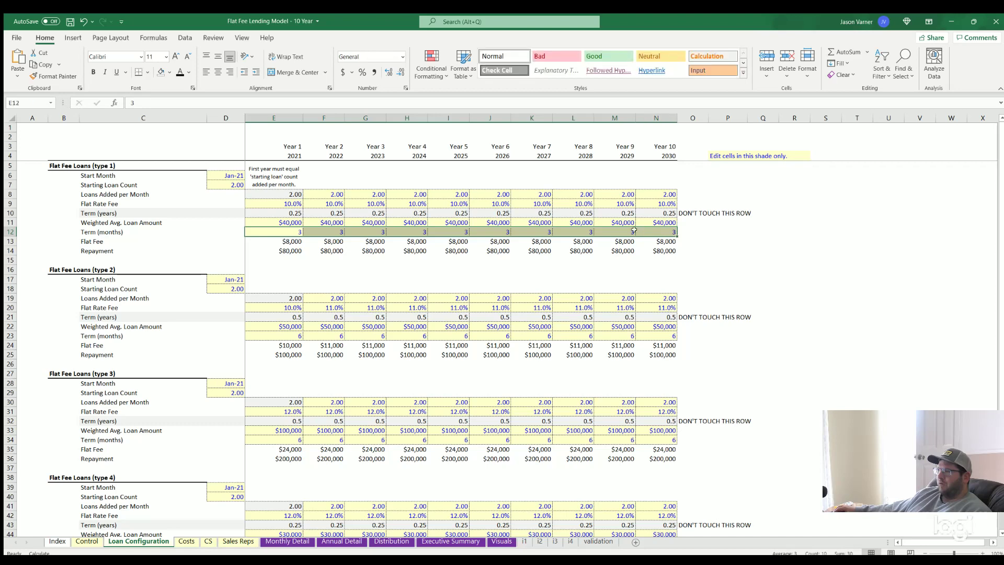
pyautogui.moveTo(277, 219); pyautogui.dragTo(510, 222)
pyautogui.moveTo(281, 203); pyautogui.dragTo(455, 194)
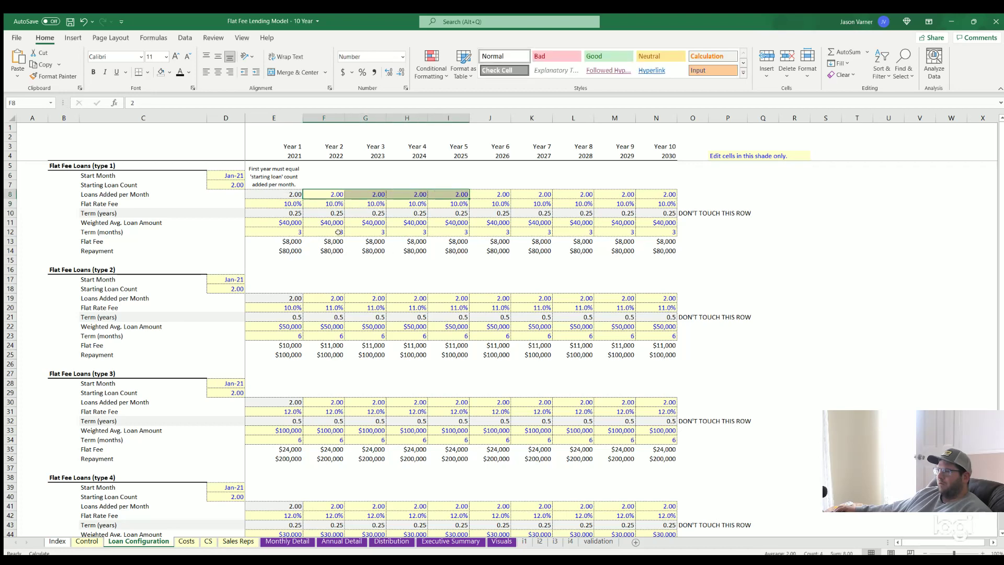
# Compare the Type 1 and Type 2 charts on the Visuals sheet with the loan type inputs on the Loan Configuration sheet
pyautogui.click(338, 541)
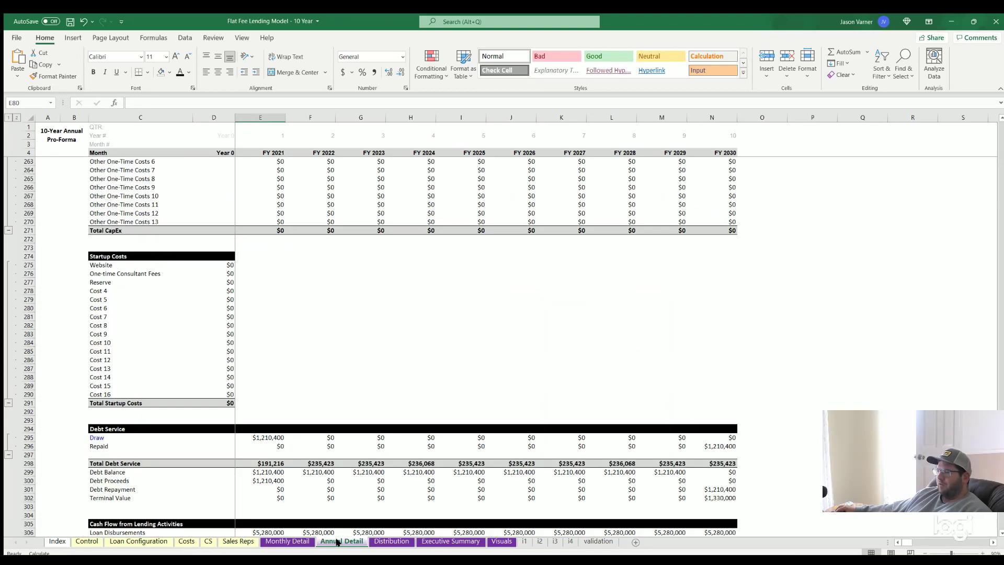
pyautogui.click(501, 542)
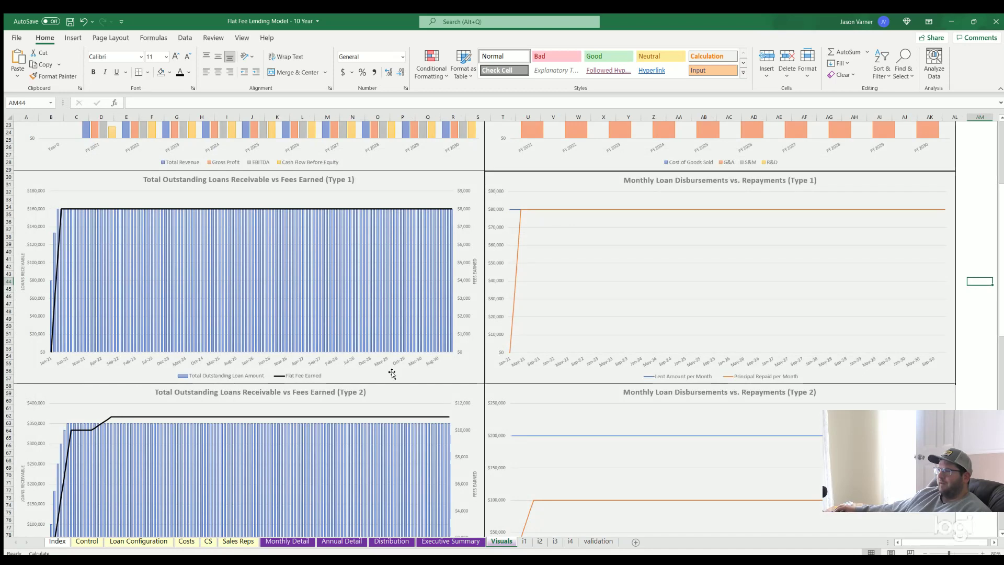
pyautogui.scroll(-4, 554, 316)
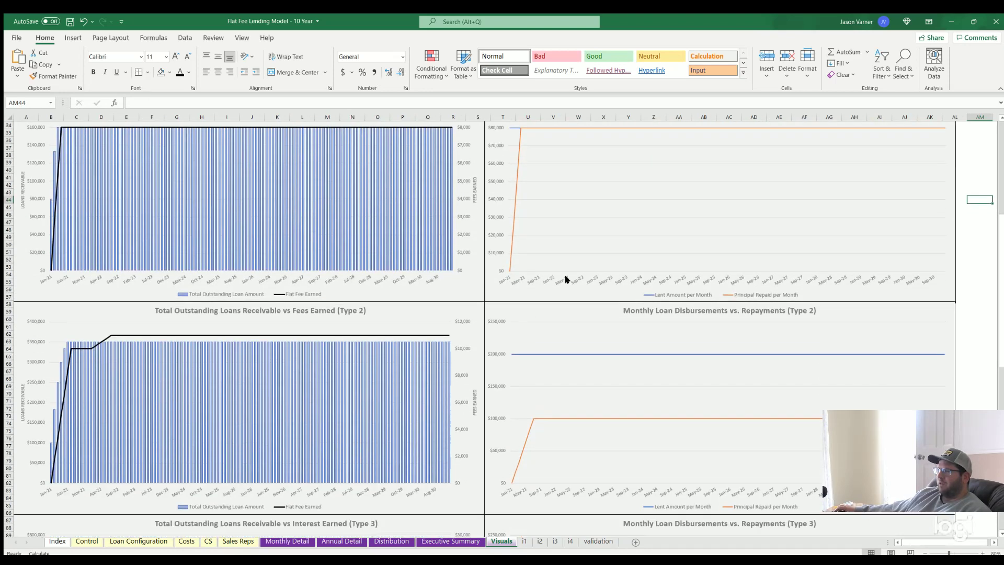
pyautogui.click(149, 542)
pyautogui.scroll(-4, 270, 375)
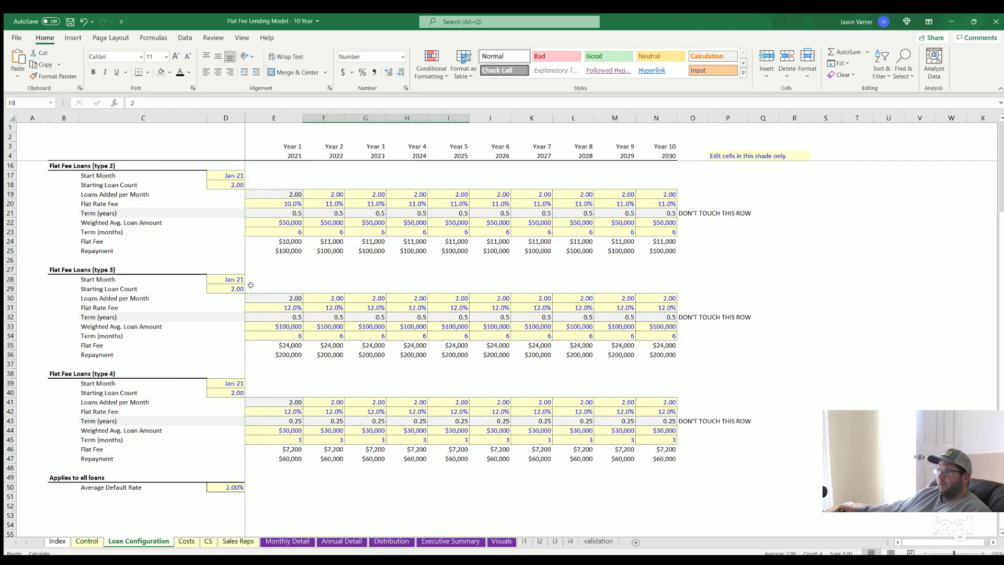
pyautogui.scroll(4, 229, 289)
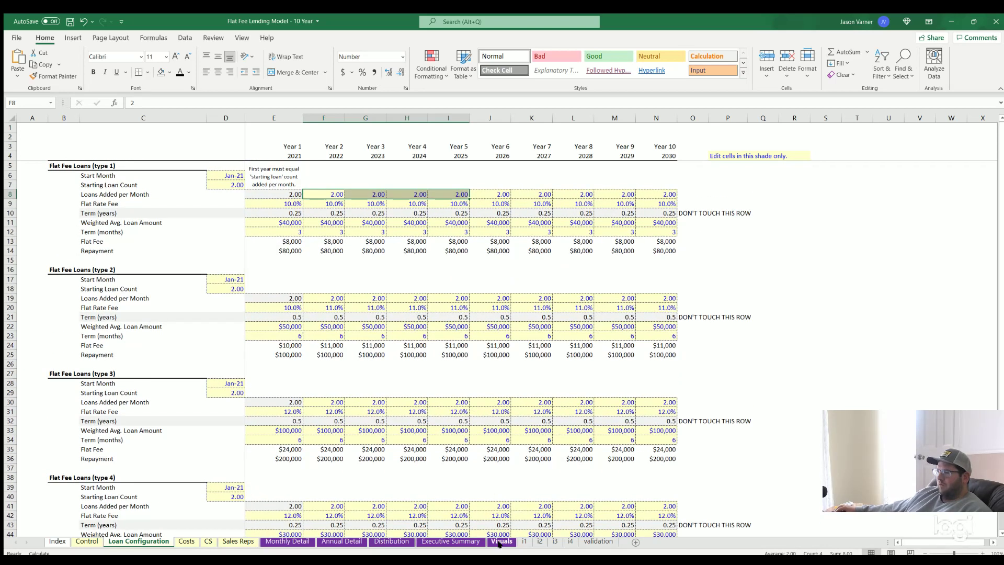
# Review the remaining Visuals charts, from Type 2 through Type 4 and consolidated loans to cumulative cash flow, monthly cash flow and head count
pyautogui.click(470, 542)
pyautogui.click(501, 542)
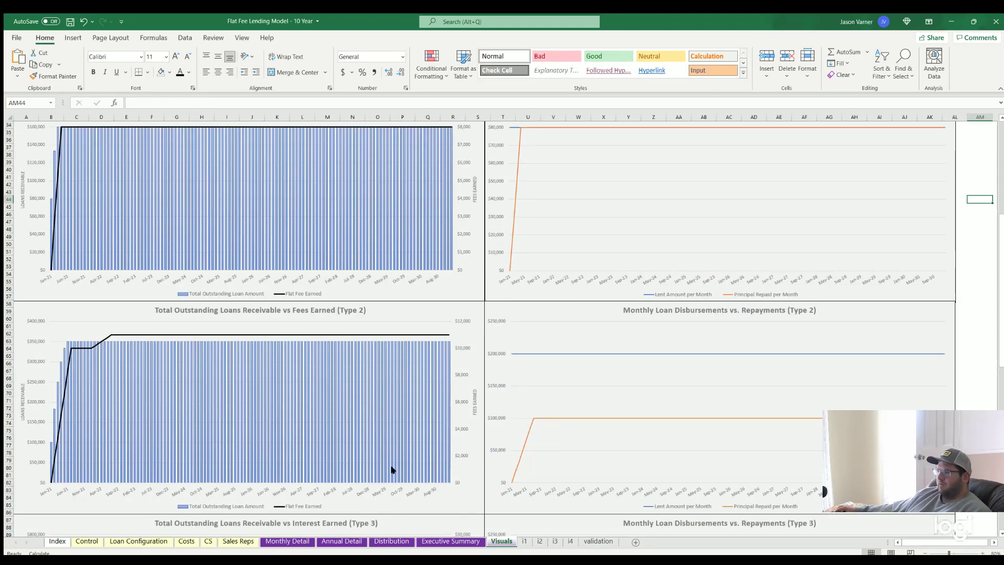
pyautogui.scroll(-1, 391, 467)
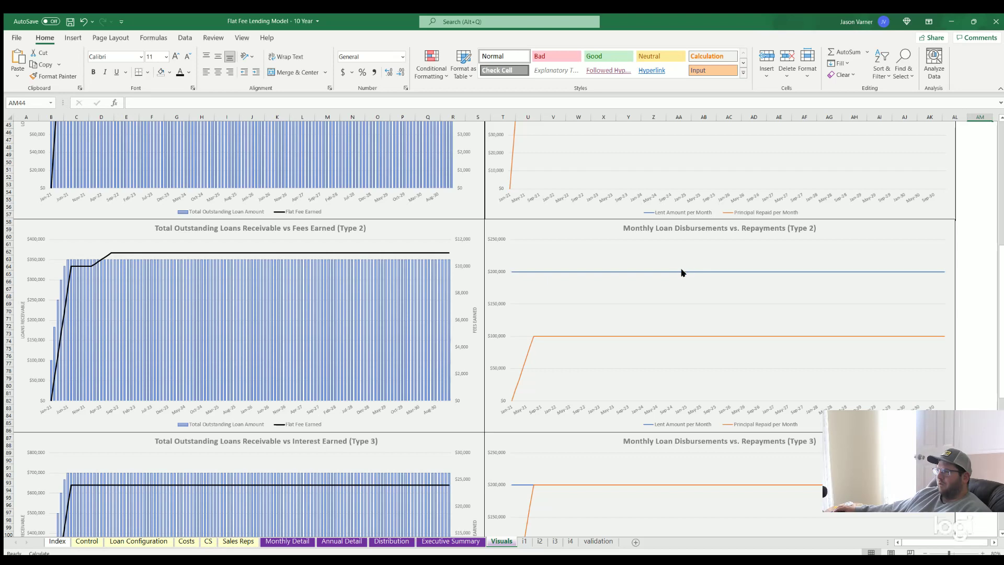
pyautogui.scroll(-11, 594, 249)
pyautogui.scroll(-7, 277, 243)
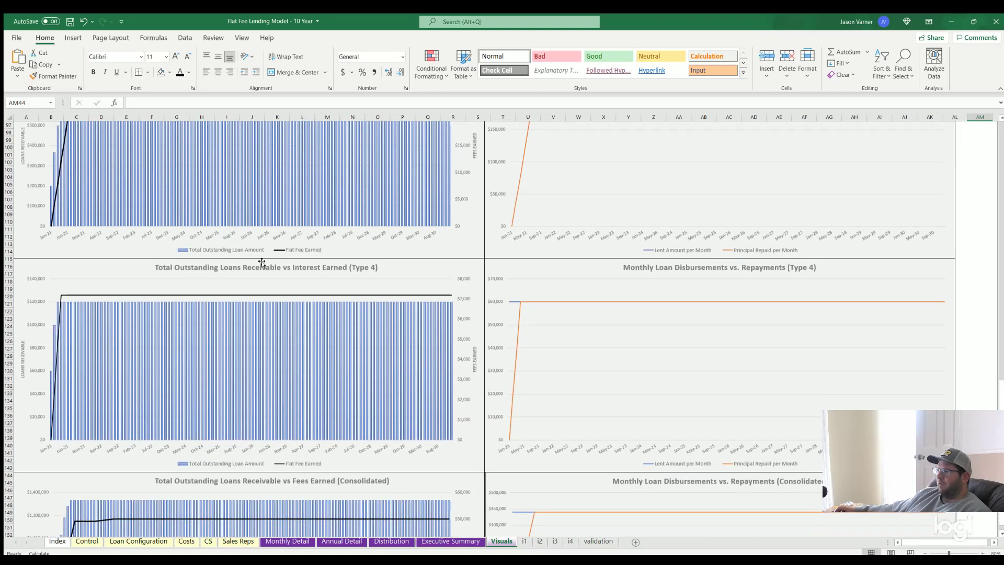
pyautogui.scroll(-11, 499, 333)
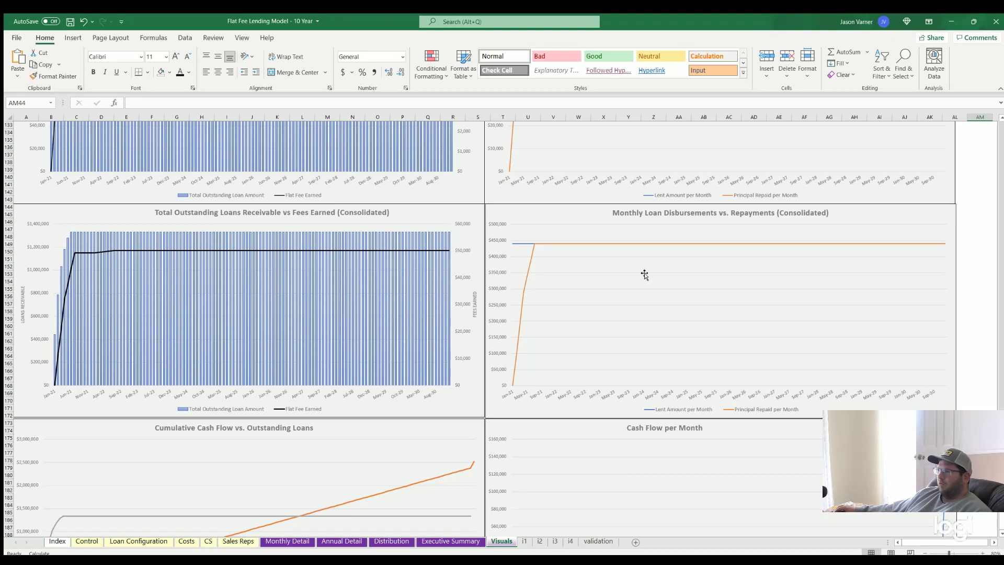
pyautogui.scroll(-7, 553, 325)
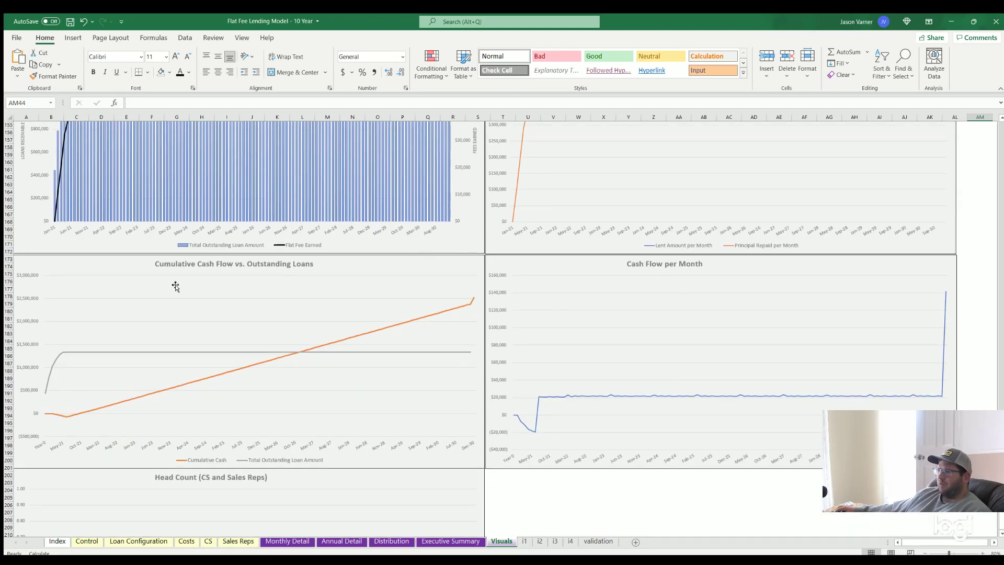
pyautogui.scroll(-4, 265, 305)
pyautogui.scroll(-8, 265, 305)
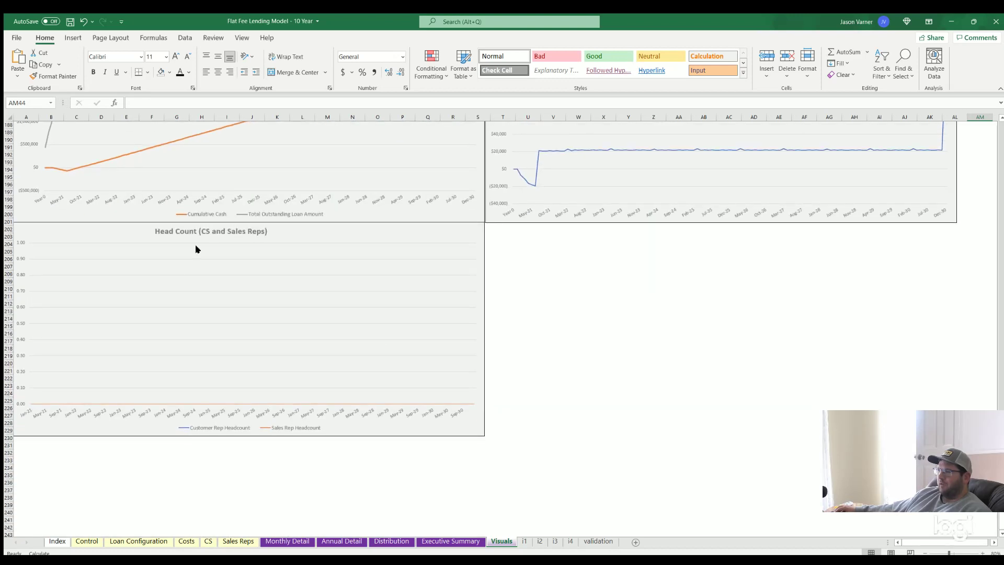
# Return to the Control sheet and save the workbook
pyautogui.click(87, 542)
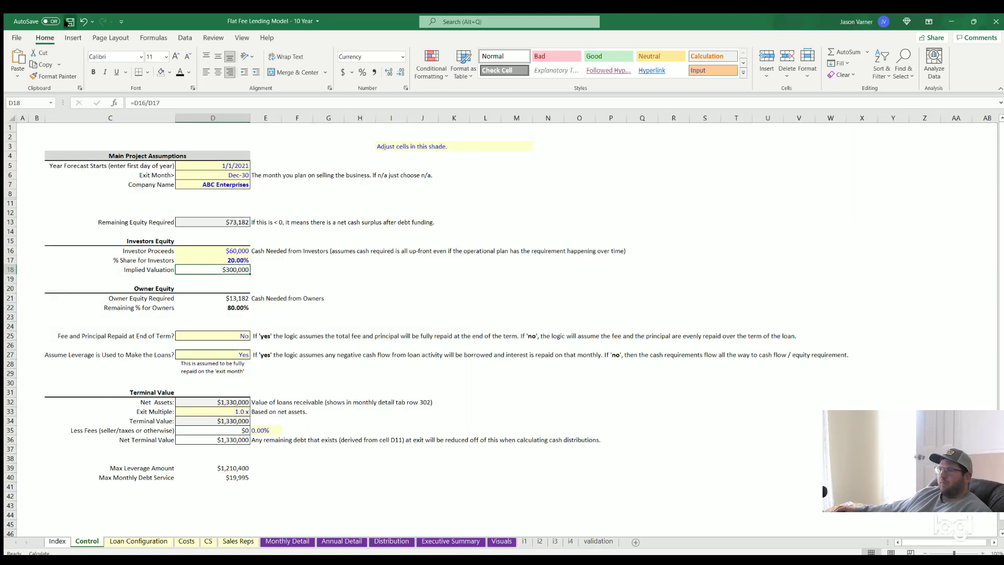
pyautogui.click(70, 22)
pyautogui.click(476, 467)
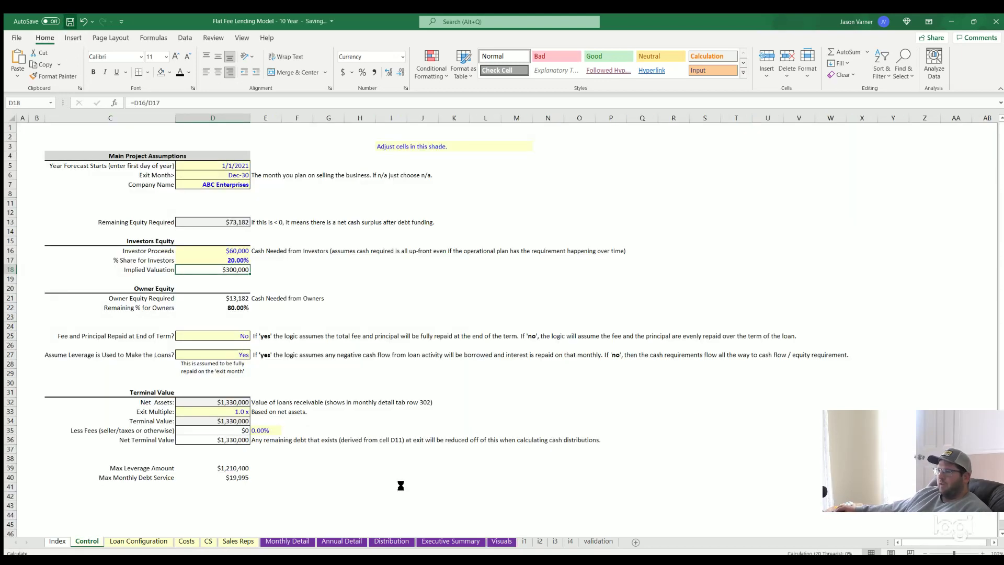
# Revisit the Loan Configuration, Monthly Detail and Control sheets to recap the model's inputs
pyautogui.click(132, 542)
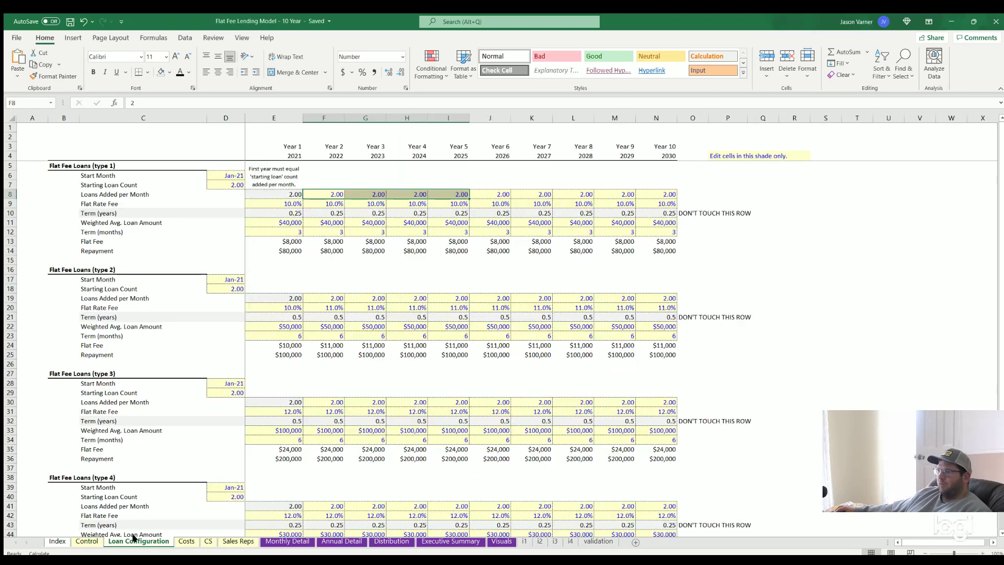
pyautogui.click(905, 361)
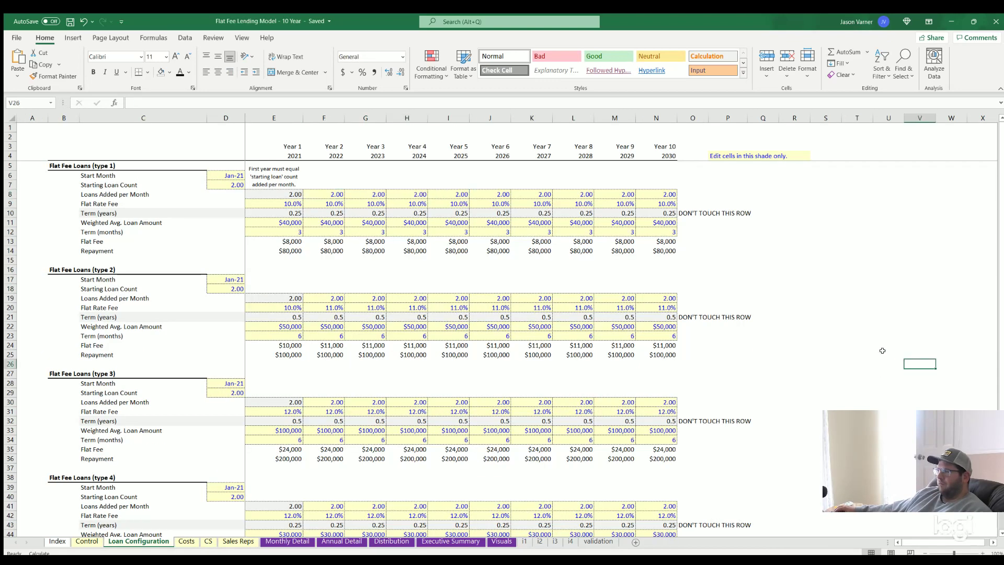
pyautogui.click(844, 314)
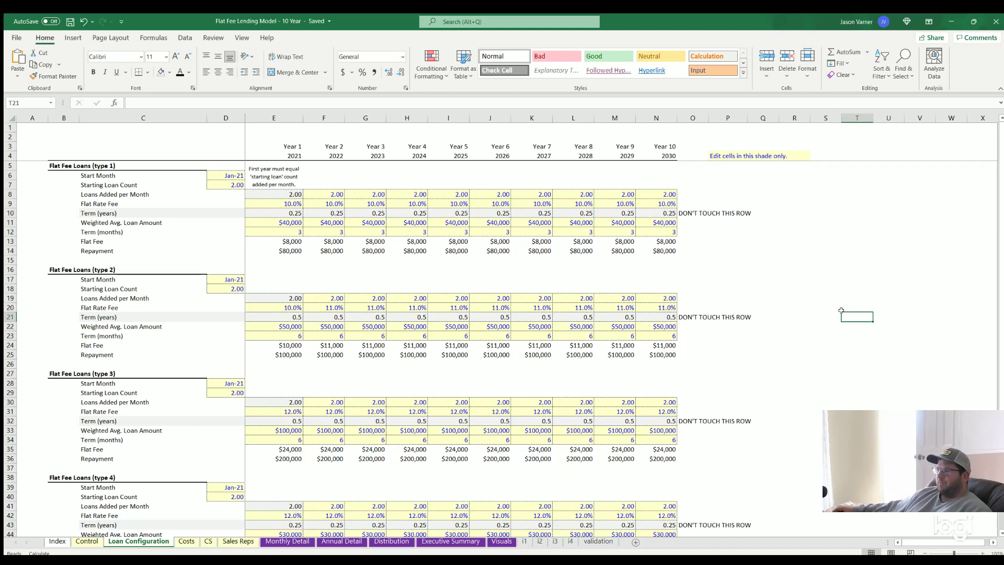
pyautogui.click(287, 540)
pyautogui.click(86, 541)
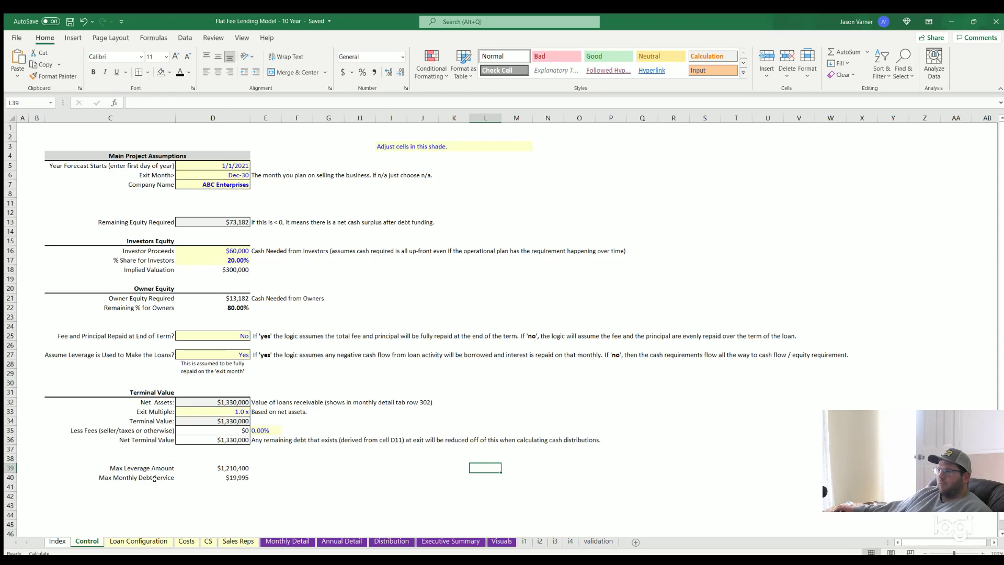
pyautogui.click(128, 540)
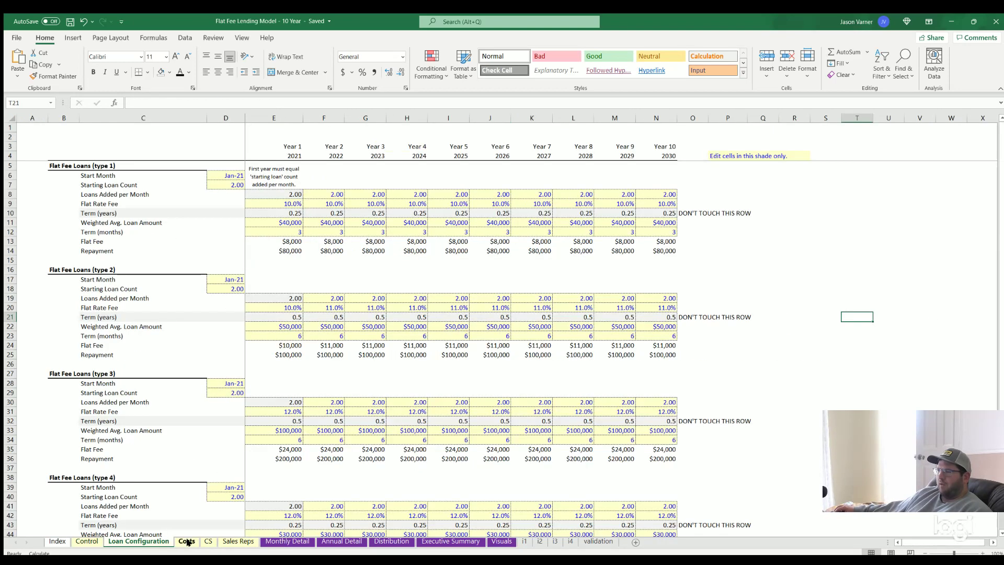
# Enter smarthelping.com in cell Q11 of the Control sheet and clear the cell again
pyautogui.click(87, 541)
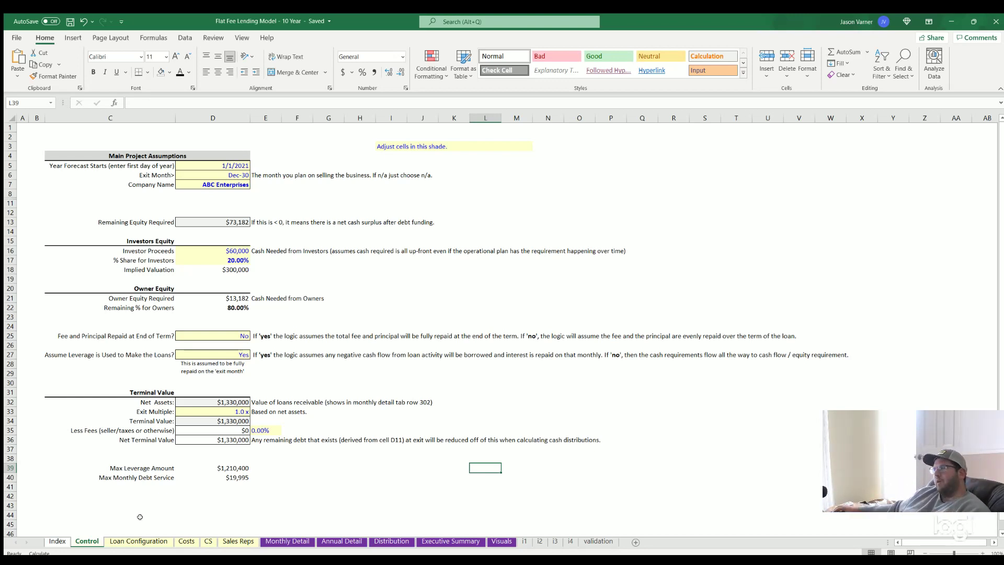
pyautogui.click(652, 202)
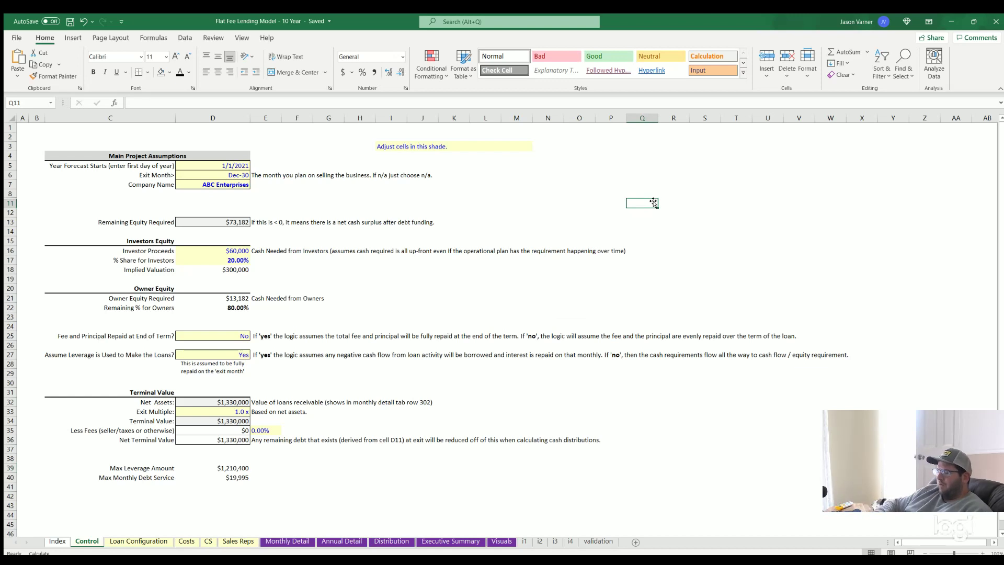
pyautogui.write('smarthelping.com')
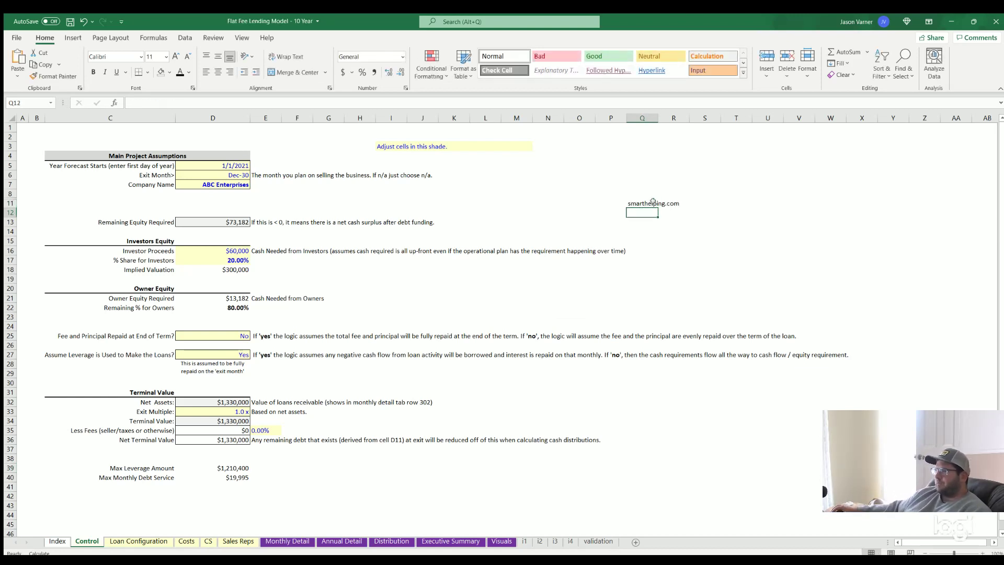
pyautogui.click(647, 201)
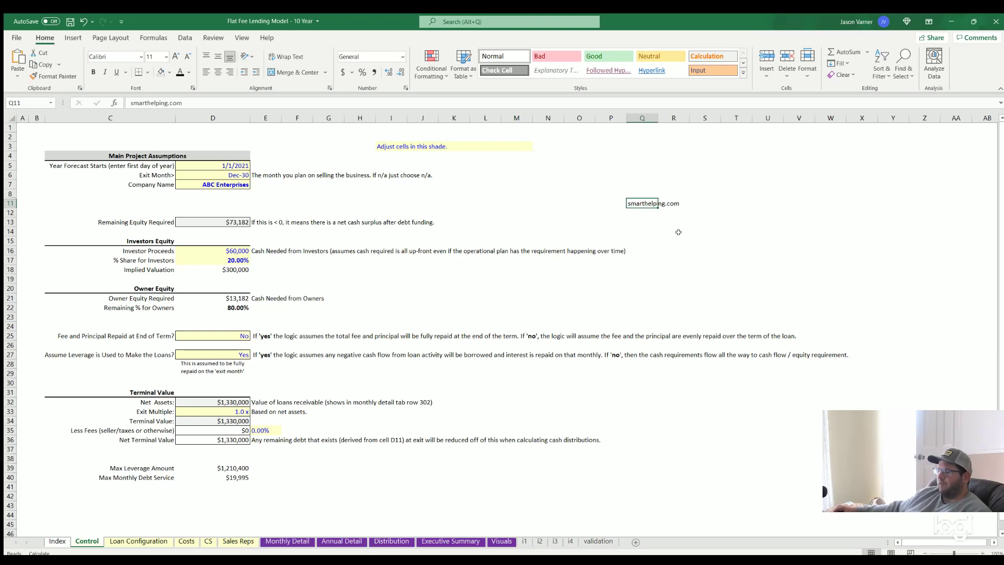
pyautogui.press('BackSpace')
pyautogui.press('Return')
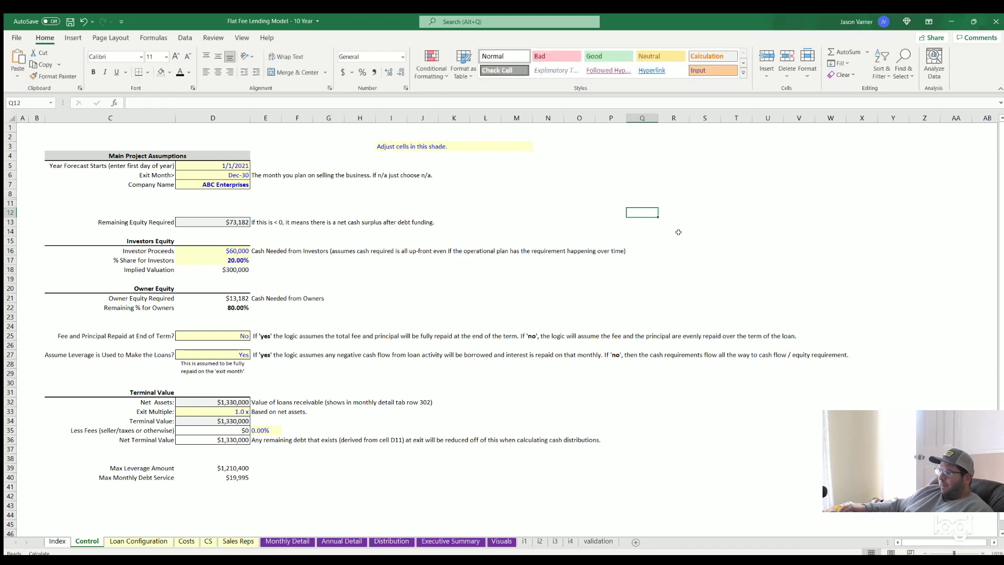